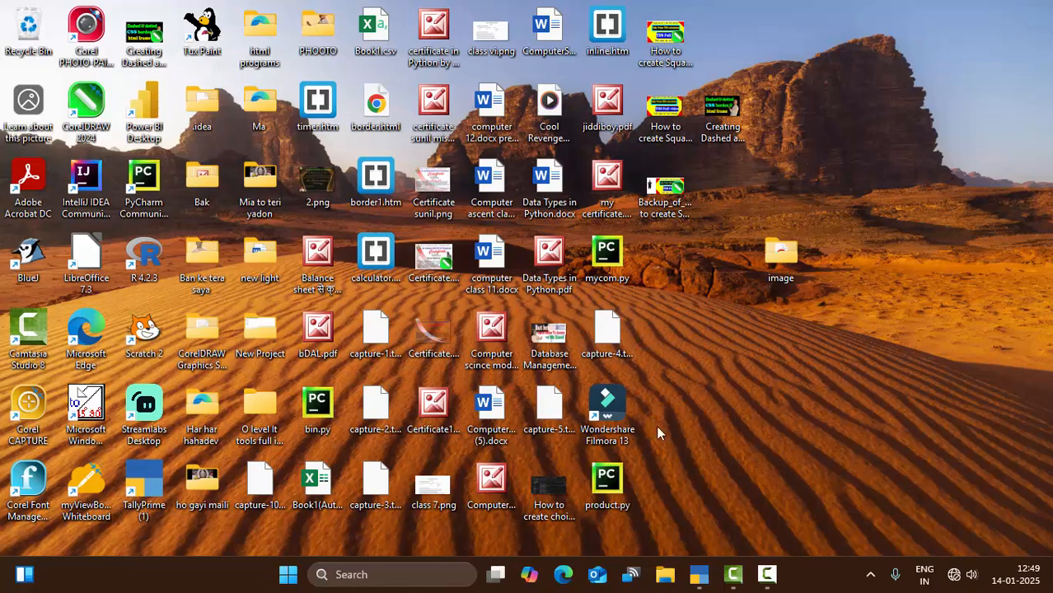
# - Bring TallyPrime back up and select Create Company in the List of Companies
pyautogui.click(697, 574)
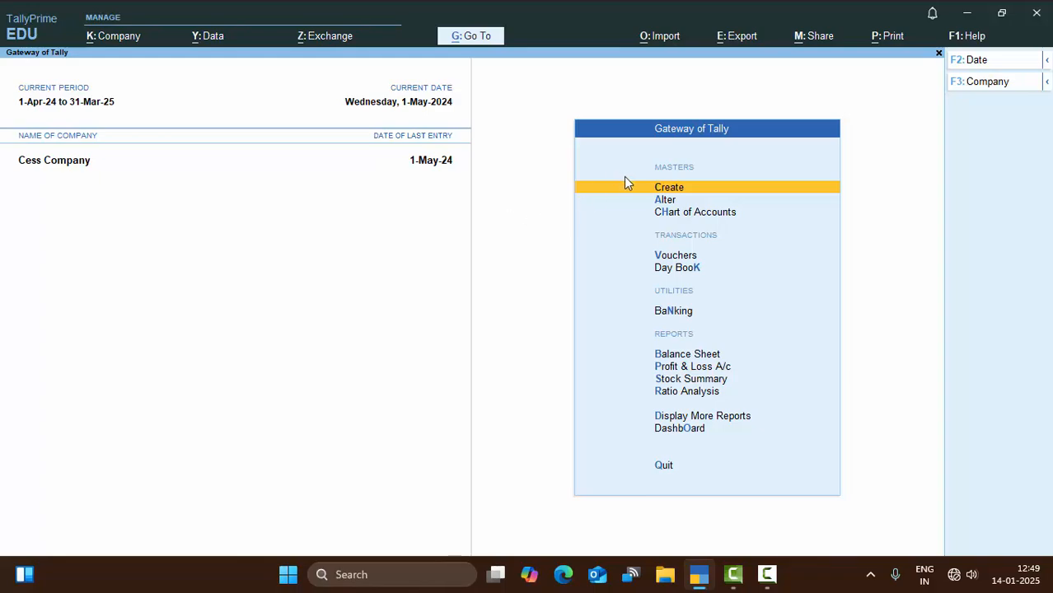
pyautogui.click(970, 81)
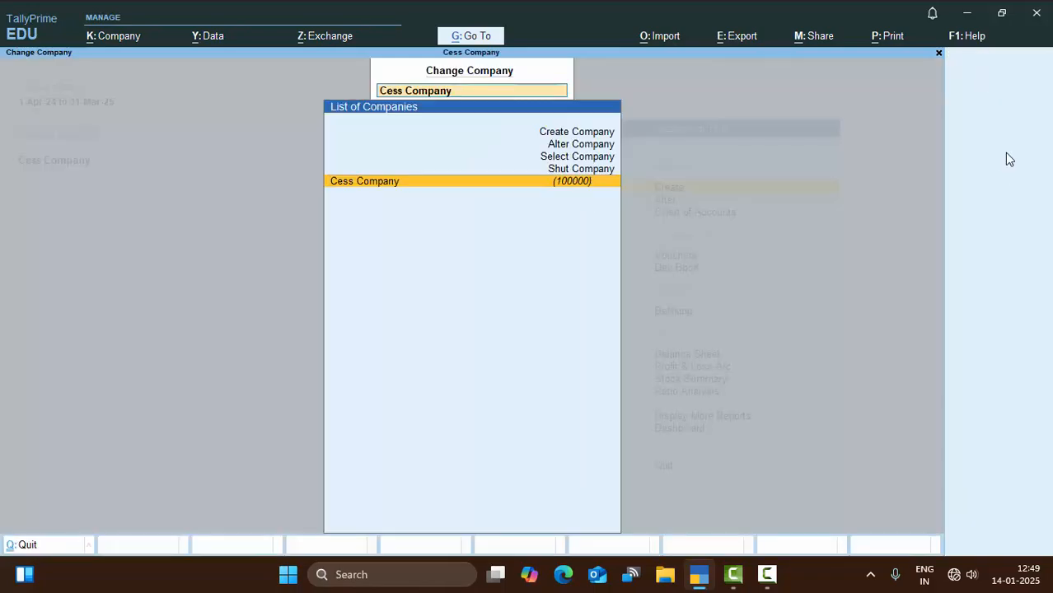
pyautogui.press('Up')
pyautogui.press('Up')
pyautogui.press('Up')
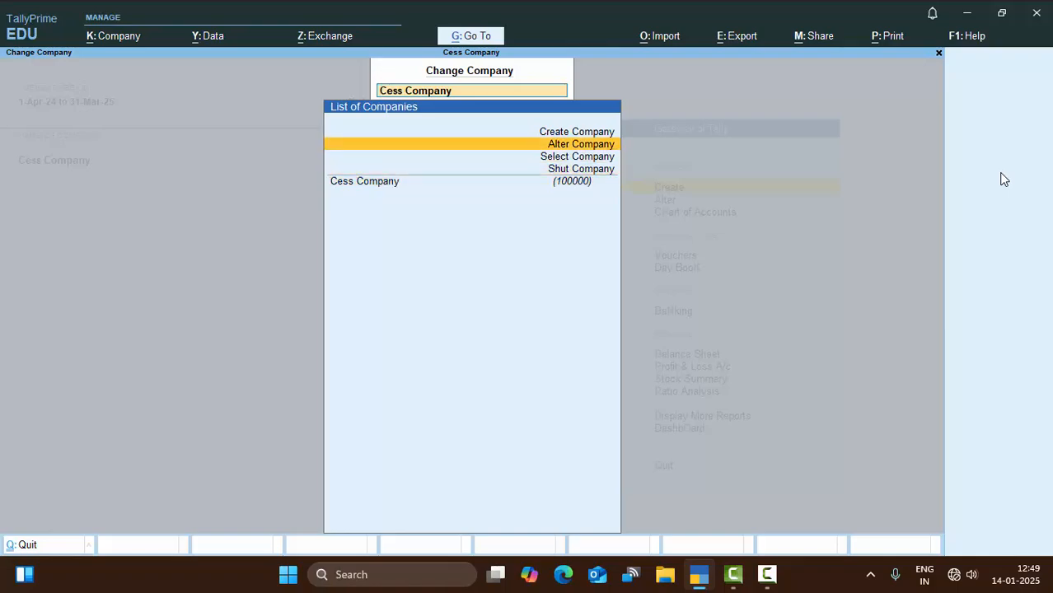
pyautogui.press('Up')
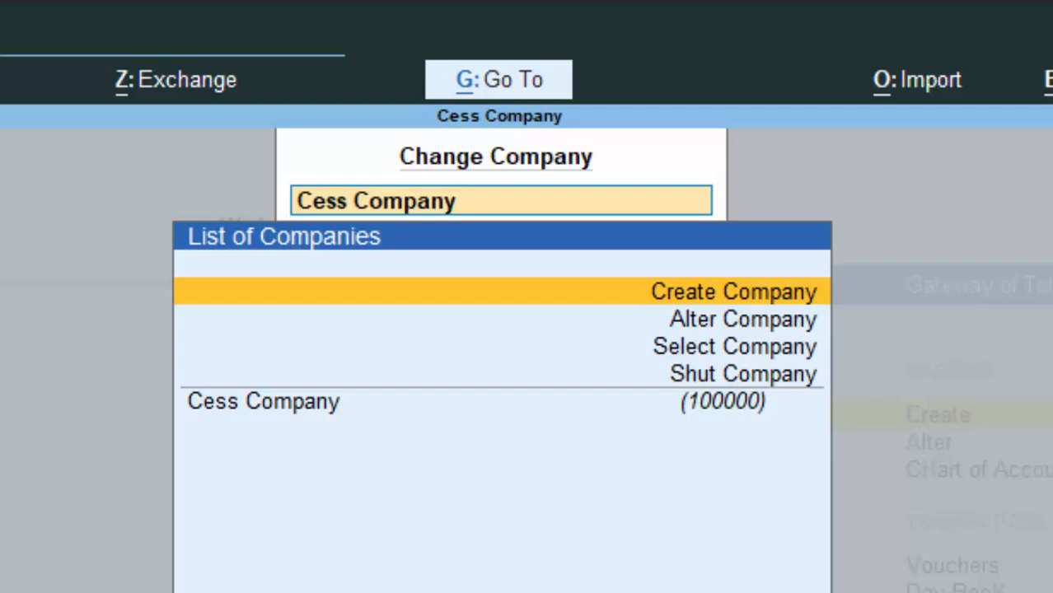
# - Create the company 'Tax Deducted at Source' with its address and state Uttar Pradesh
pyautogui.press('Return')
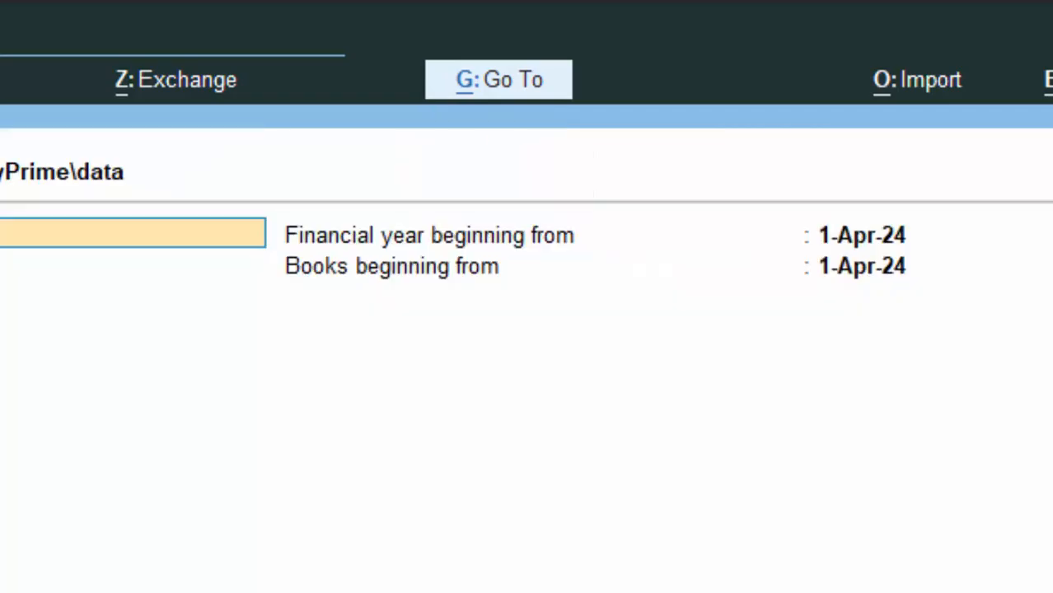
pyautogui.write('Tax Dedu')
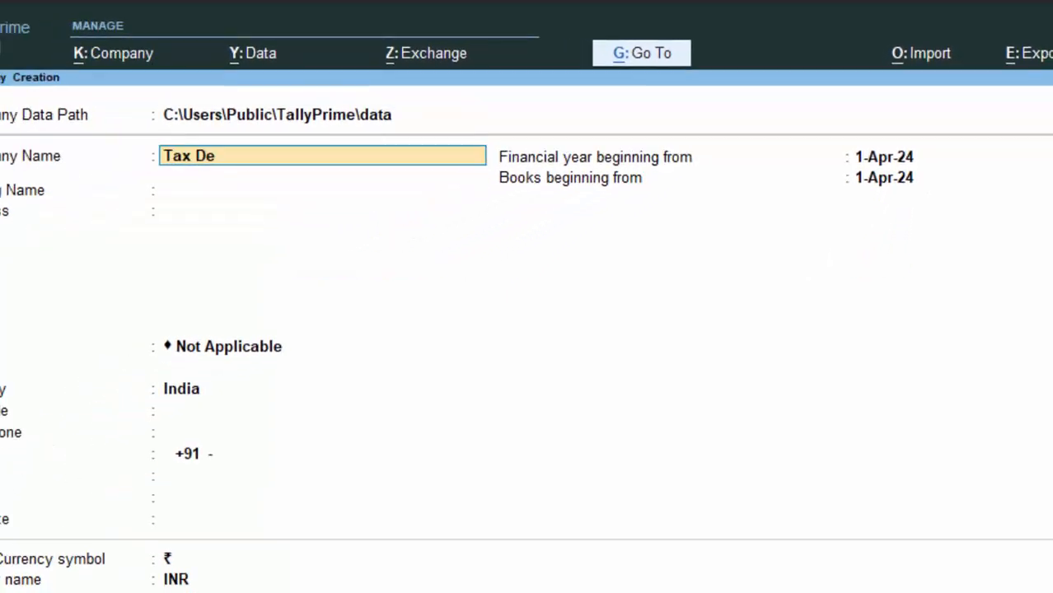
pyautogui.write('cte')
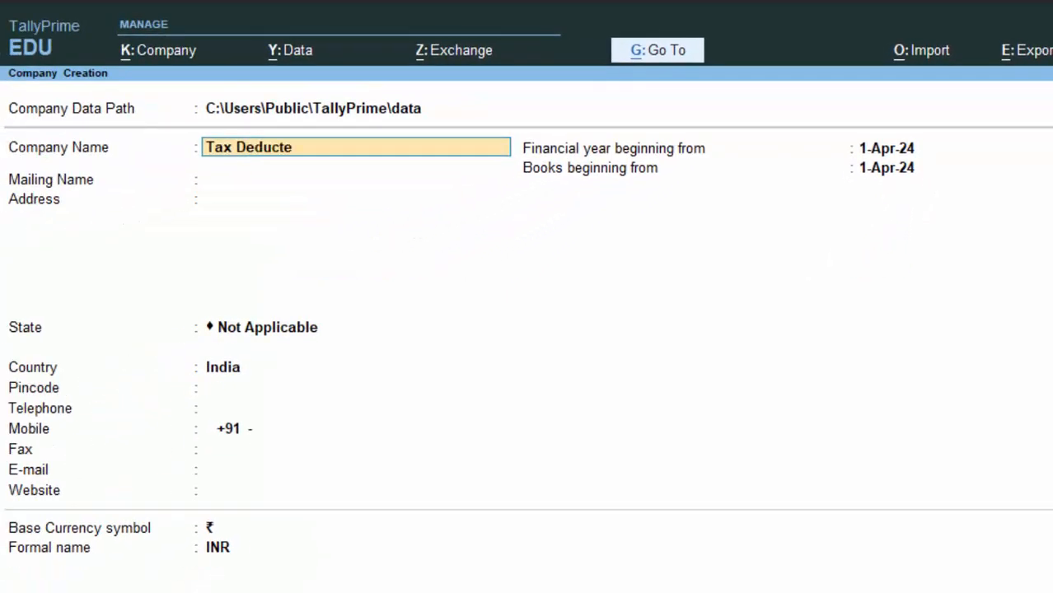
pyautogui.write('d at Source')
pyautogui.press('Return')
pyautogui.press('Return')
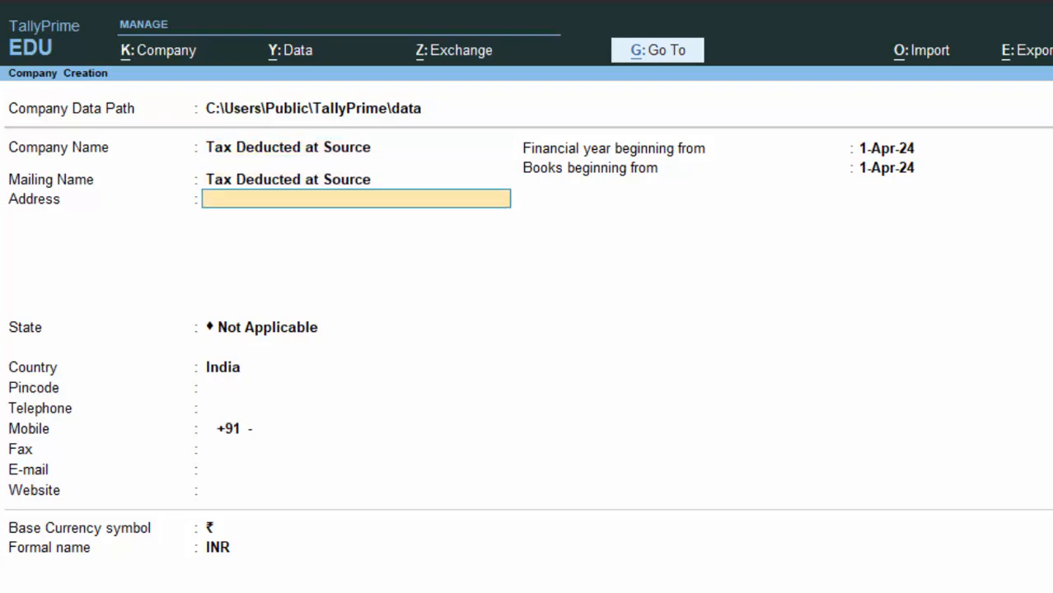
pyautogui.write('New c')
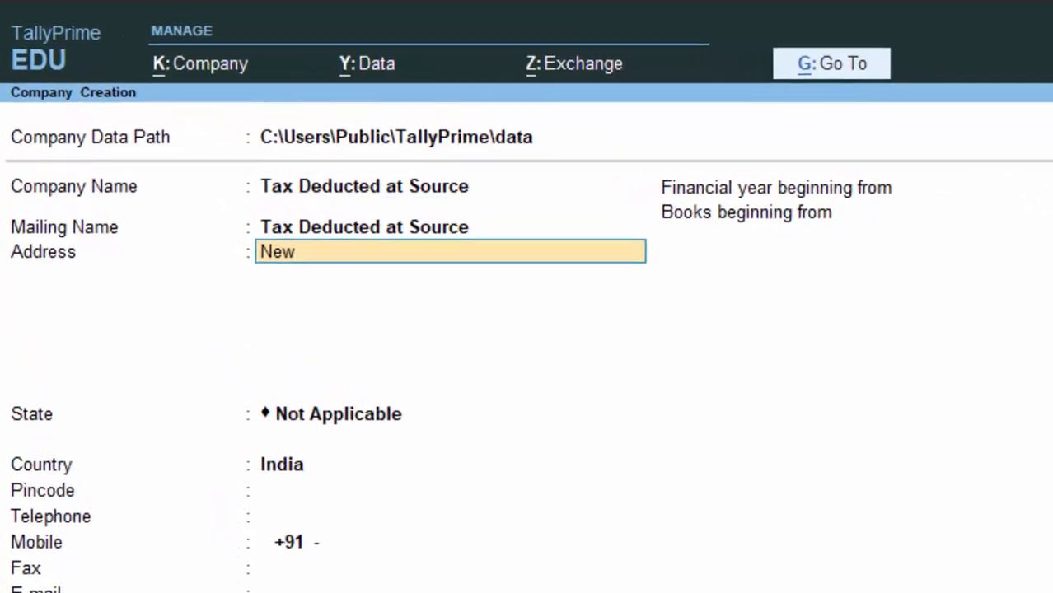
pyautogui.write('olomy')
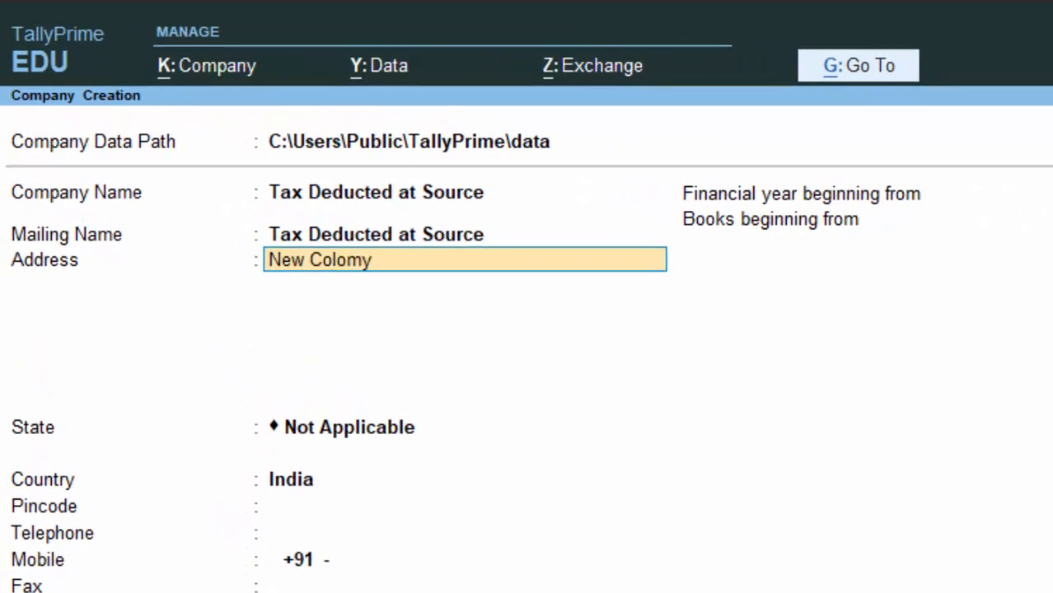
pyautogui.write(' Deoria')
pyautogui.press('Return')
pyautogui.press('Return')
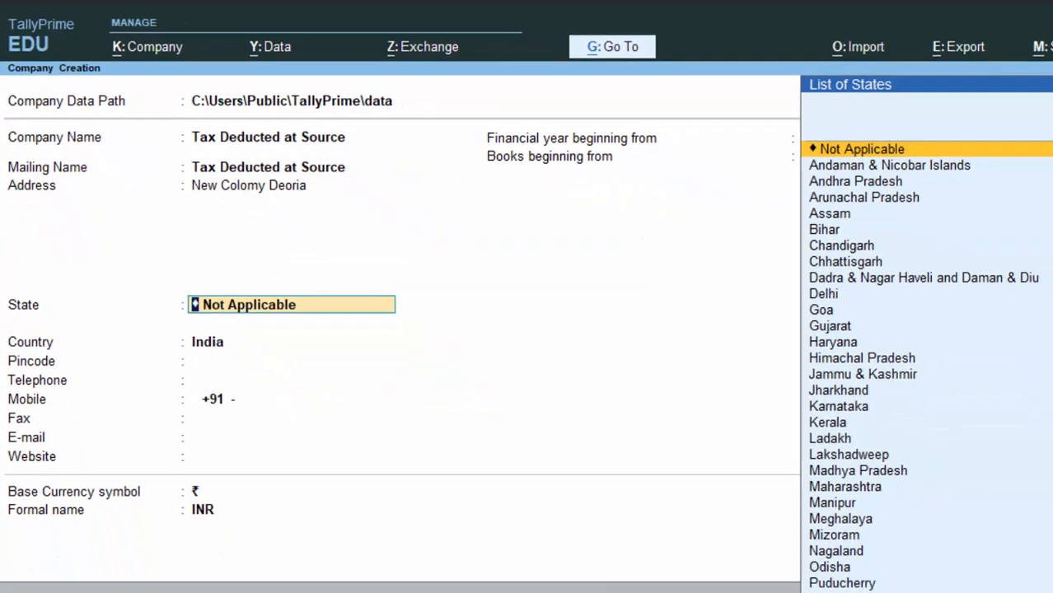
pyautogui.write('U')
pyautogui.press('Down')
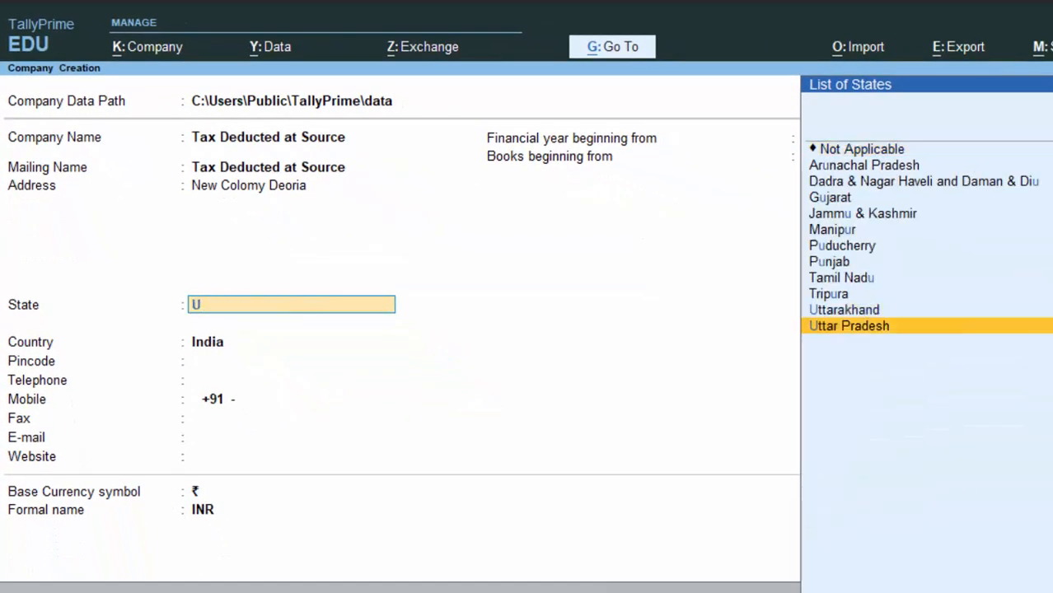
pyautogui.press('Return')
pyautogui.press('Return')
pyautogui.press('Return')
pyautogui.press('Return')
pyautogui.press('Return')
pyautogui.press('Return')
pyautogui.press('Return')
pyautogui.press('Return')
pyautogui.press('Return')
pyautogui.press('Return')
pyautogui.press('Return')
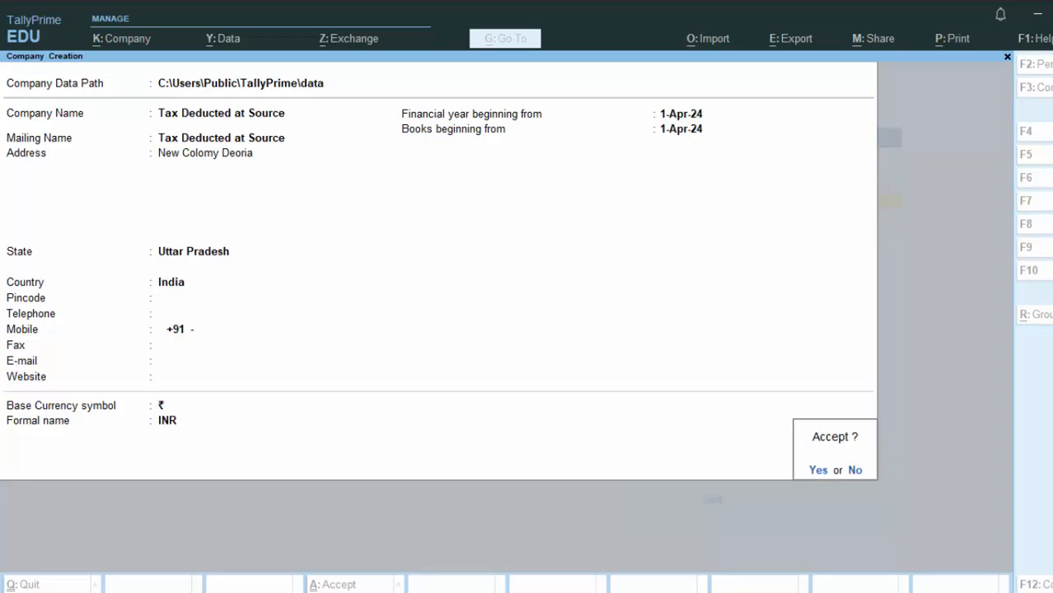
pyautogui.press('Return')
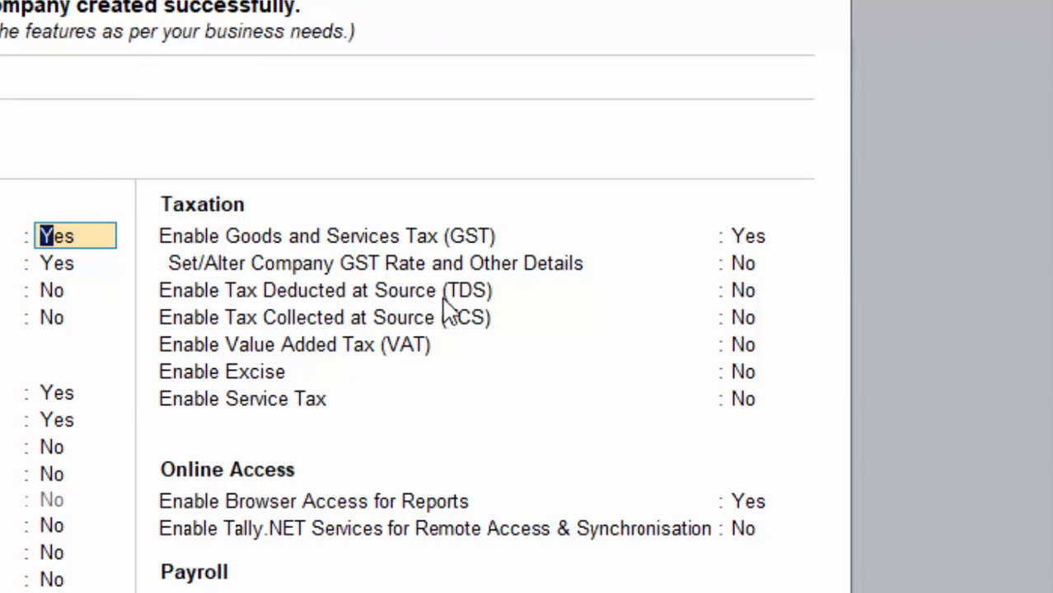
# - Enable TDS and enter the TAN registration number, TAN, deductor type Company and branch Deoria
pyautogui.click(747, 292)
pyautogui.press('Return')
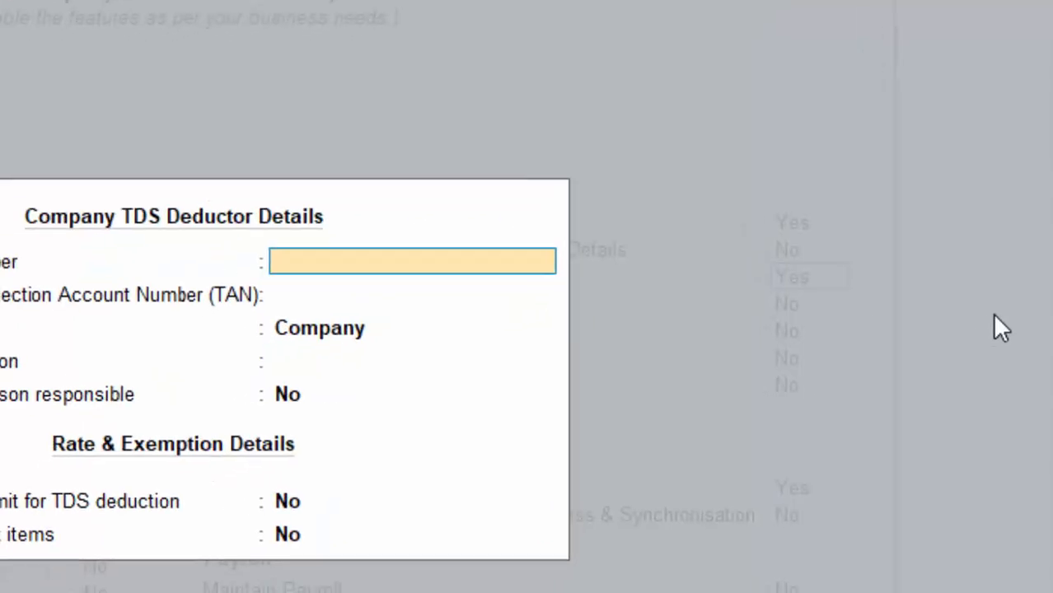
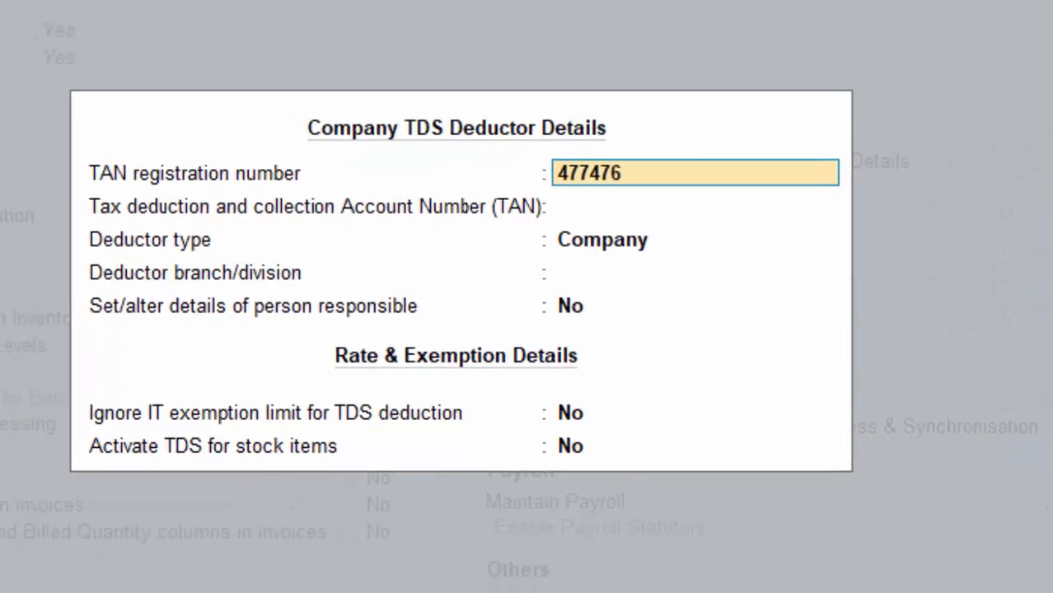
pyautogui.press('Return')
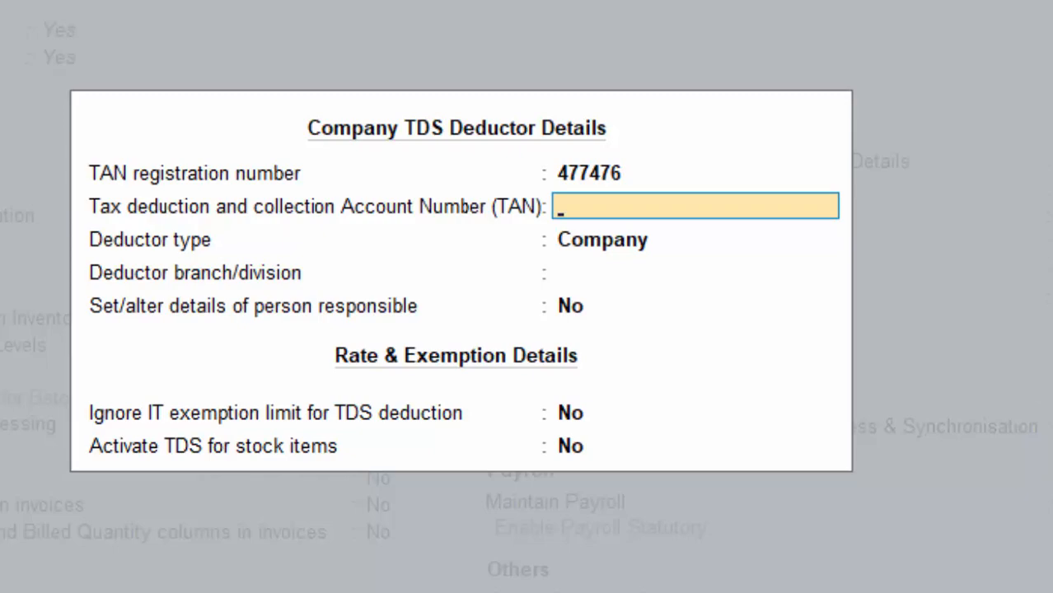
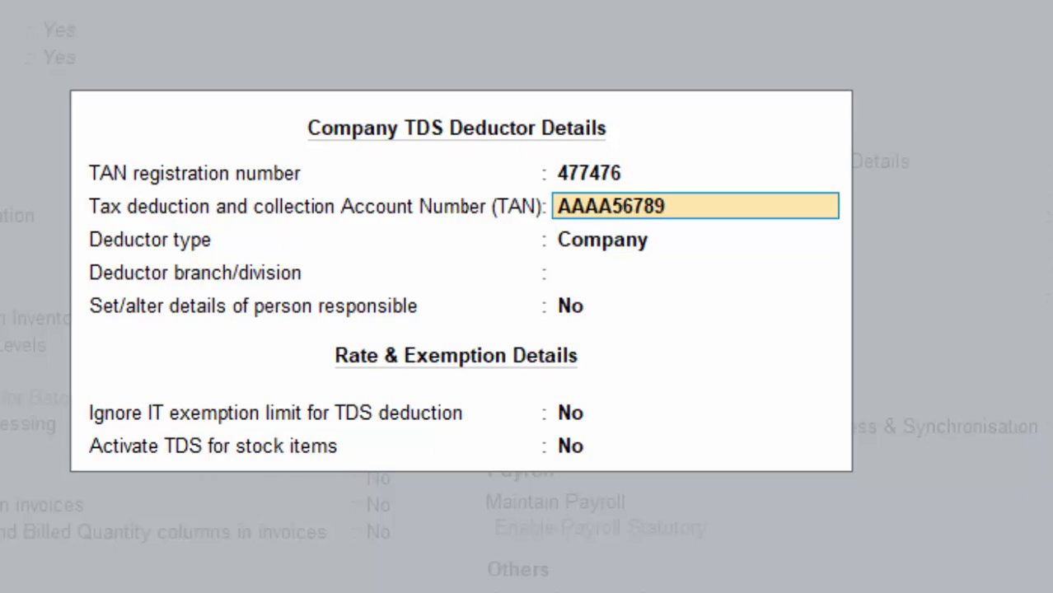
pyautogui.press('Return')
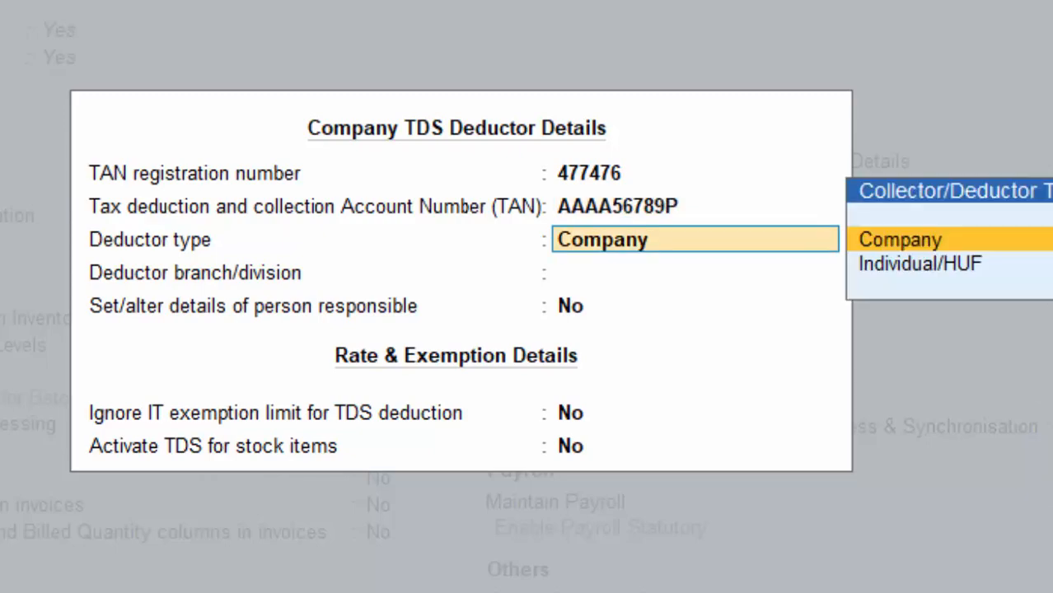
pyautogui.press('Return')
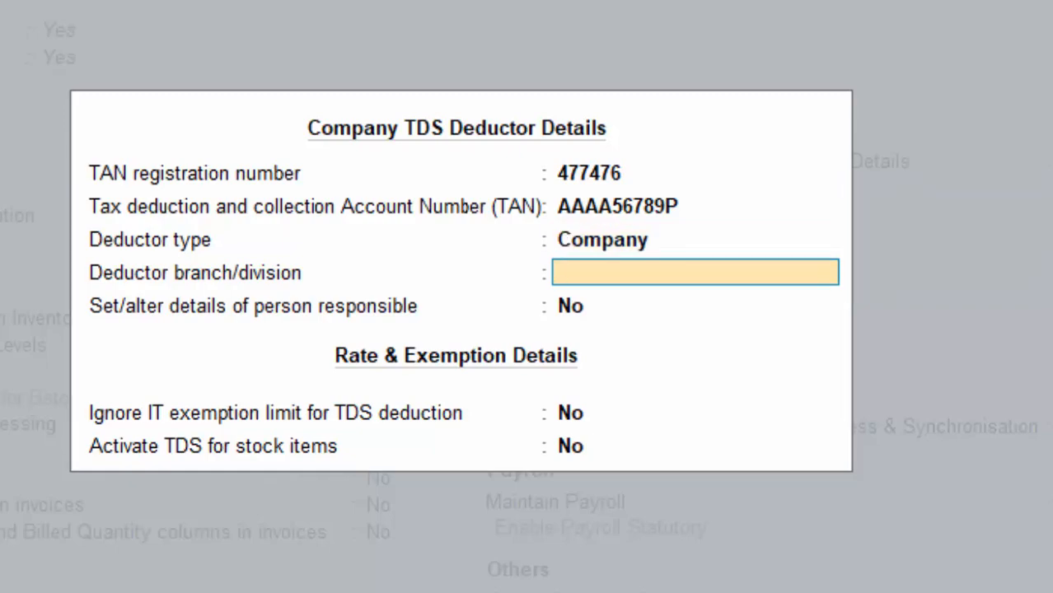
pyautogui.press('Return')
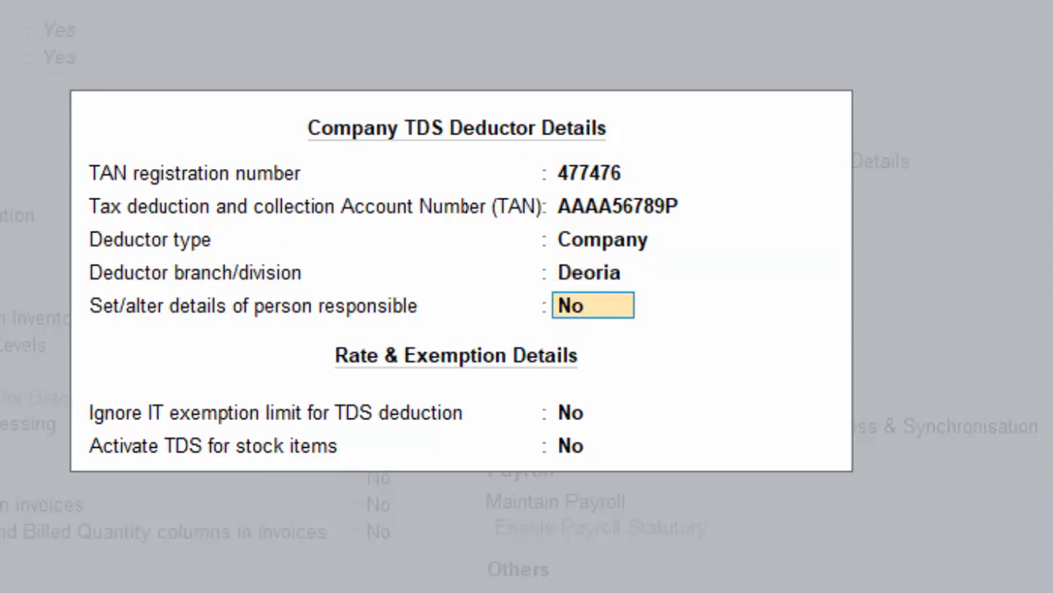
# - Fill in the responsible person's name and PAN
pyautogui.write('y')
pyautogui.press('Return')
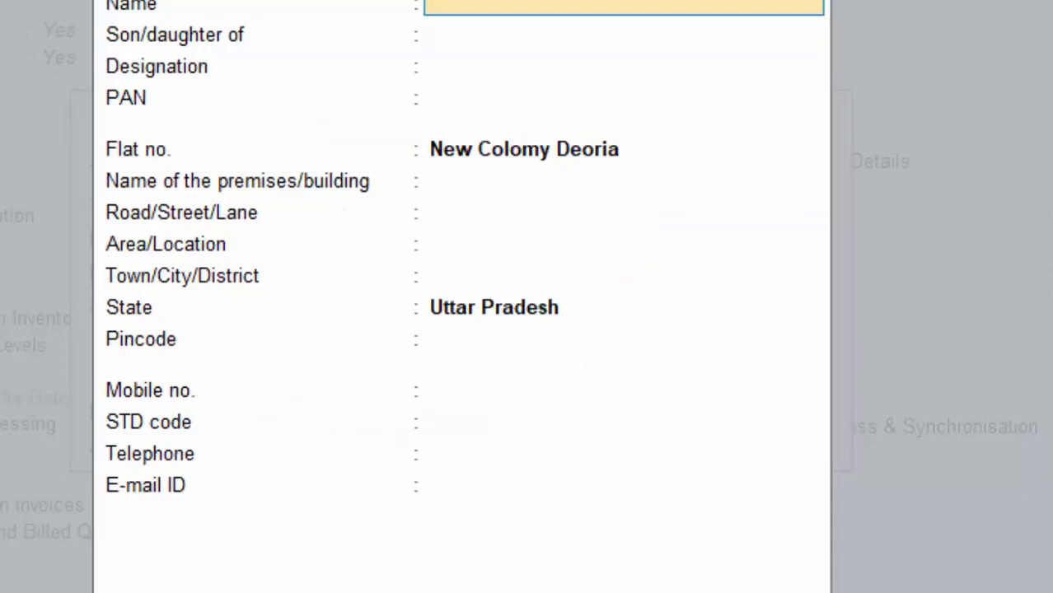
pyautogui.write('P')
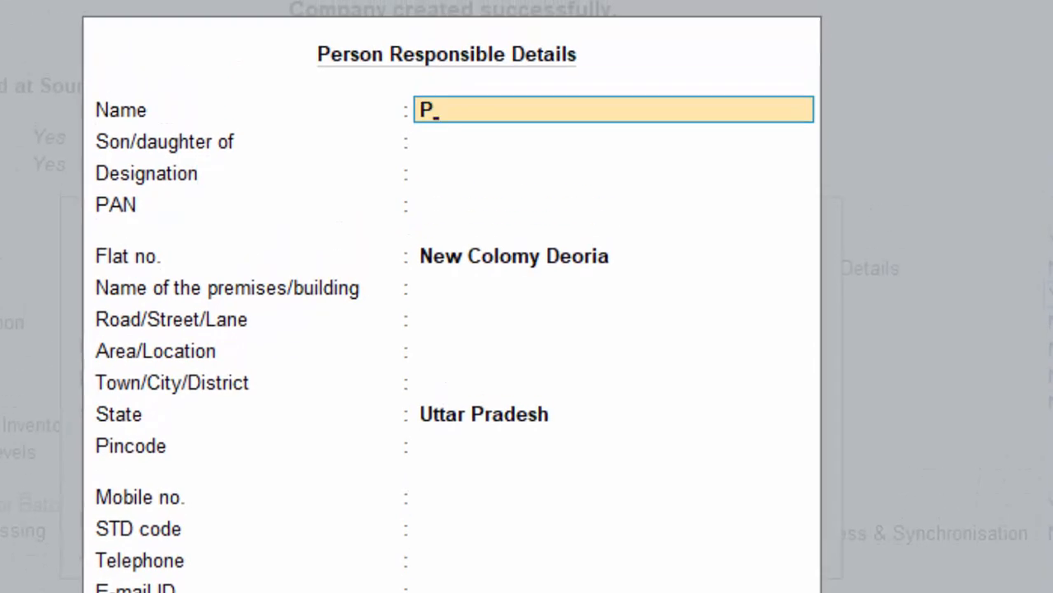
pyautogui.press('BackSpace')
pyautogui.write('Mr.PP')
pyautogui.press('Return')
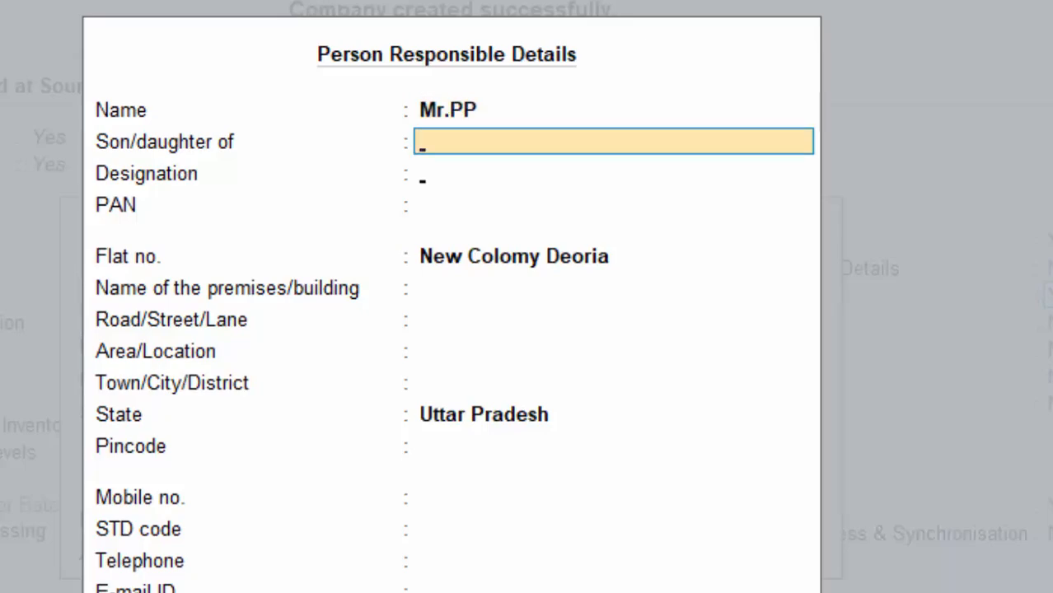
pyautogui.press('Return')
pyautogui.press('Return')
pyautogui.press('Return')
pyautogui.press('Up')
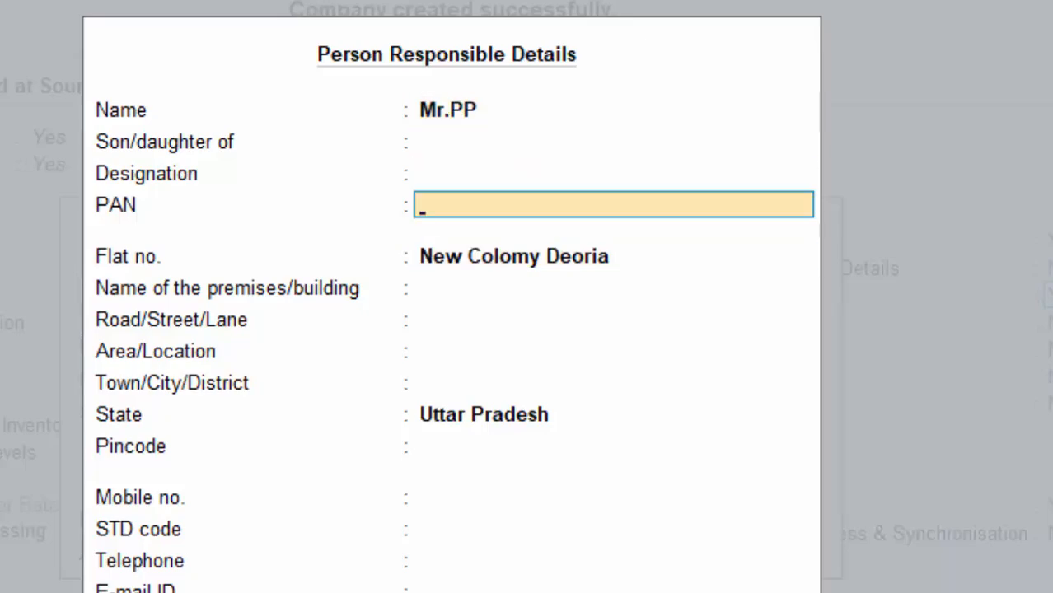
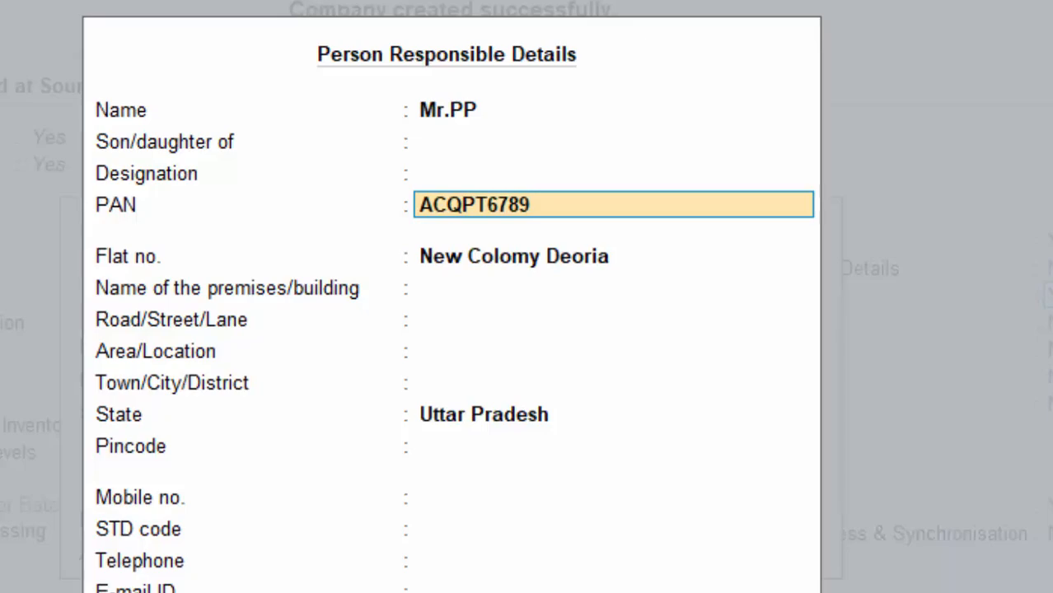
pyautogui.press('Return')
# - Accept the responsible-person and deductor details and save the company features with TDS enabled
pyautogui.press('Return')
pyautogui.press('Return')
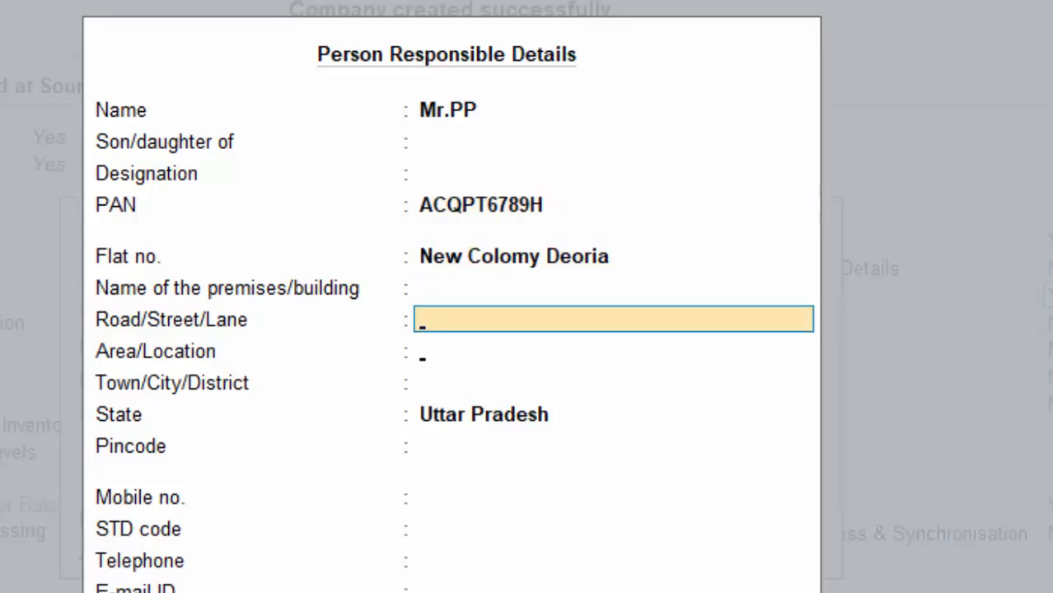
pyautogui.press('Return')
pyautogui.press('Return')
pyautogui.press('Return')
pyautogui.press('Return')
pyautogui.press('Return')
pyautogui.press('Return')
pyautogui.press('Return')
pyautogui.press('Return')
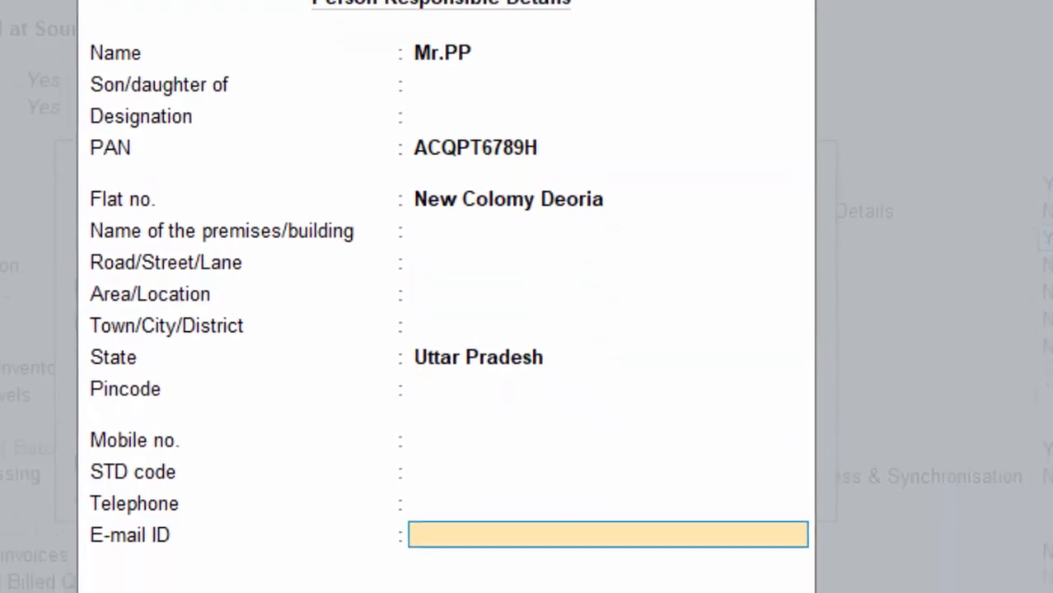
pyautogui.press('Return')
pyautogui.press('Return')
pyautogui.press('Return')
pyautogui.press('Return')
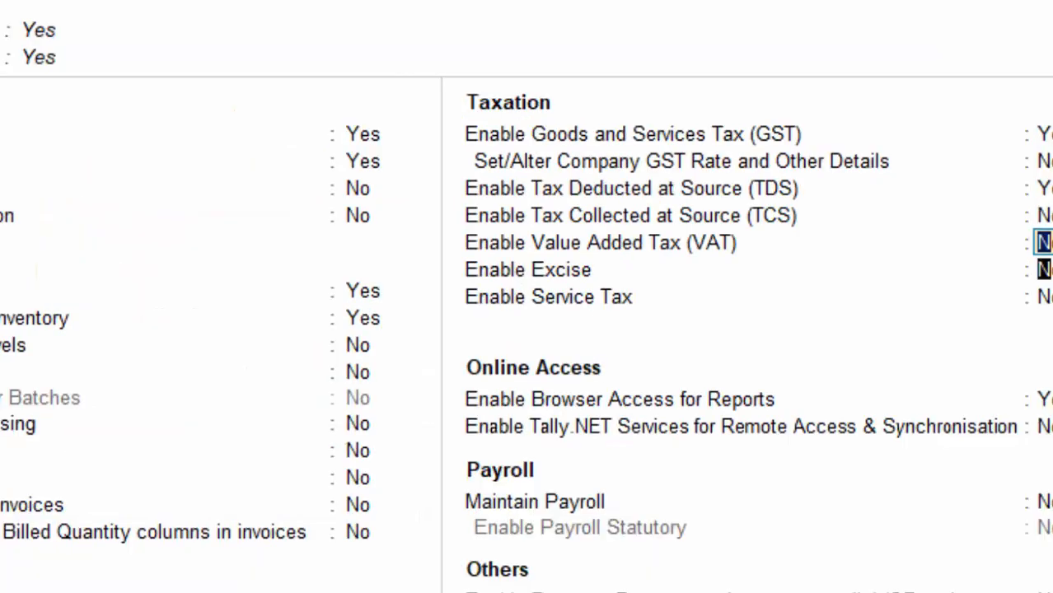
pyautogui.press('Return')
pyautogui.press('Return')
pyautogui.press('Return')
pyautogui.press('Return')
pyautogui.press('Return')
pyautogui.press('Return')
pyautogui.press('Return')
pyautogui.press('Return')
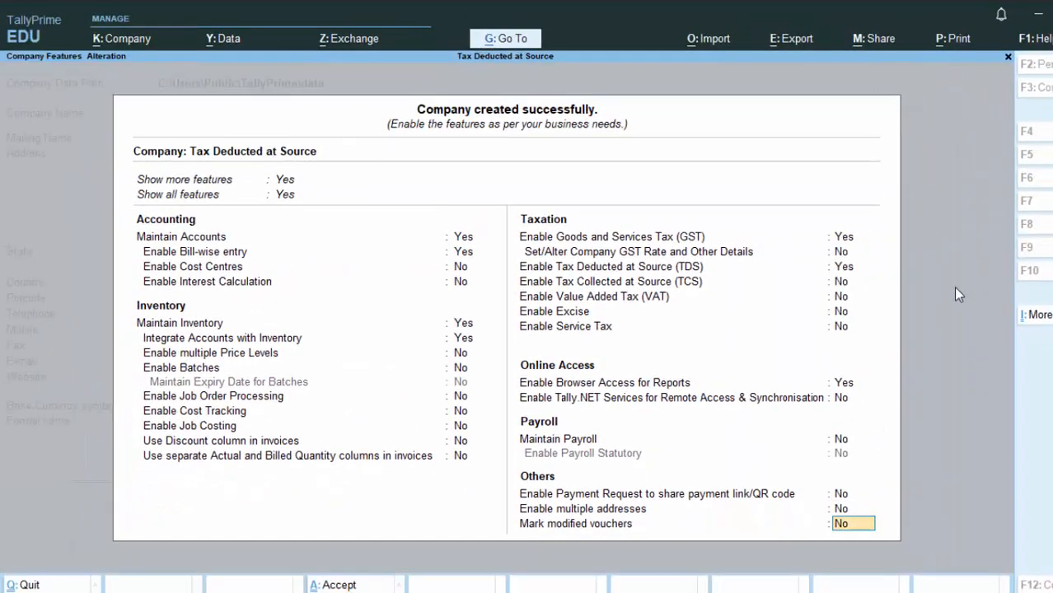
pyautogui.press('Return')
pyautogui.press('Return')
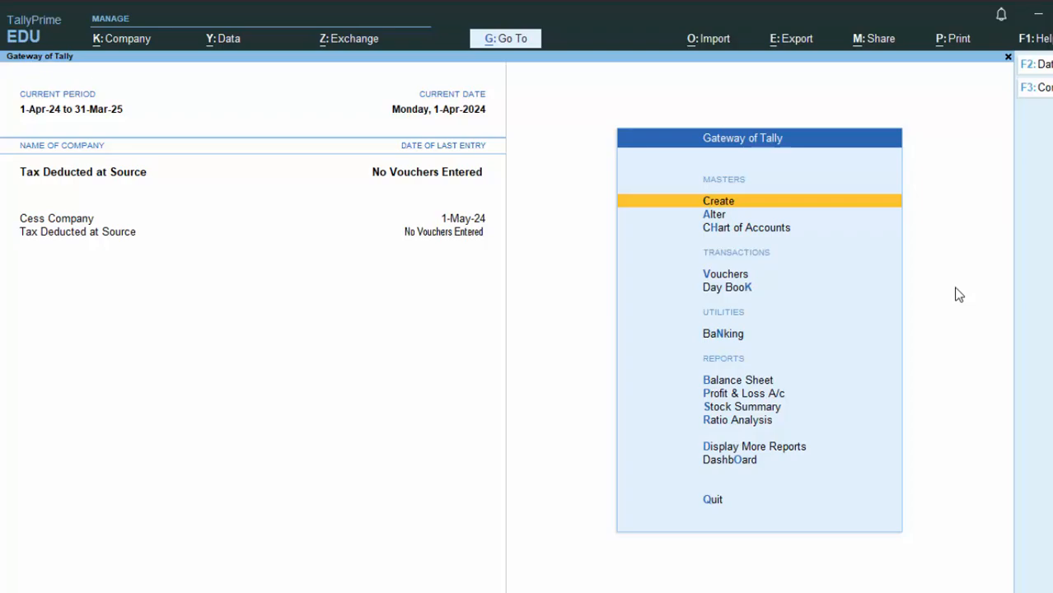
# - Start a new Payment voucher from the Gateway of Tally
pyautogui.press('v')
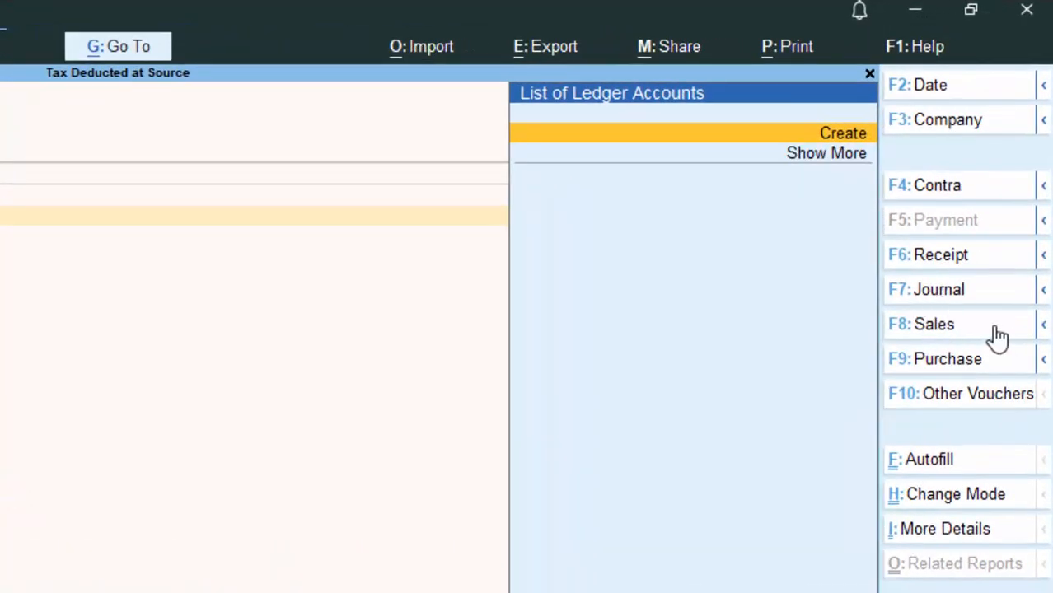
# - Switch the voucher to Journal and start a new ledger with Alt+C
pyautogui.press('F7')
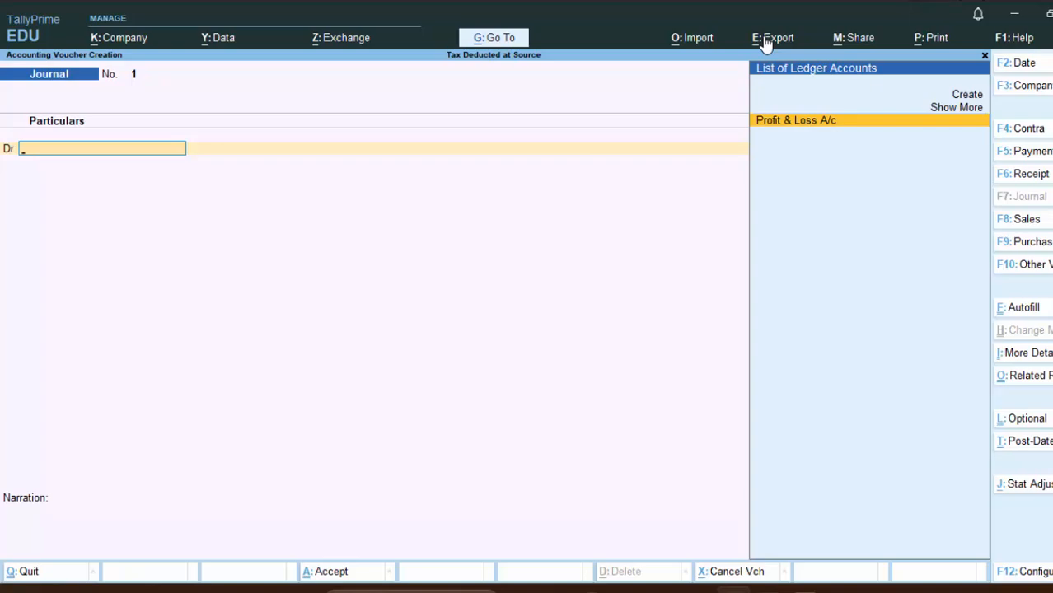
pyautogui.hotkey('alt', 'c')
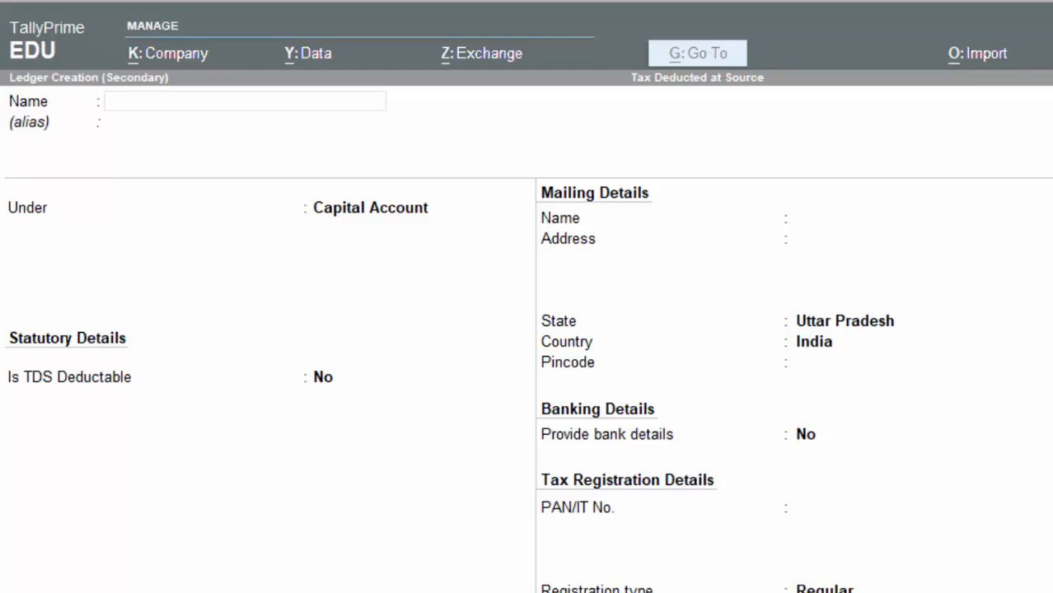
# - Name the new ledger Commision and place it under Indirect Expenses
pyautogui.click(173, 103)
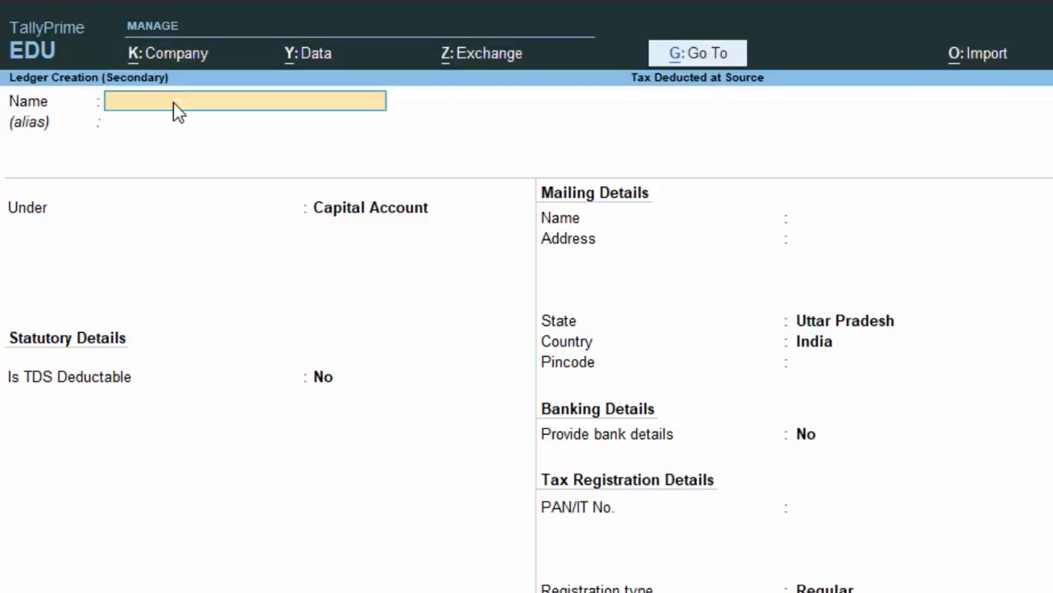
pyautogui.write('Commision')
pyautogui.press('Return')
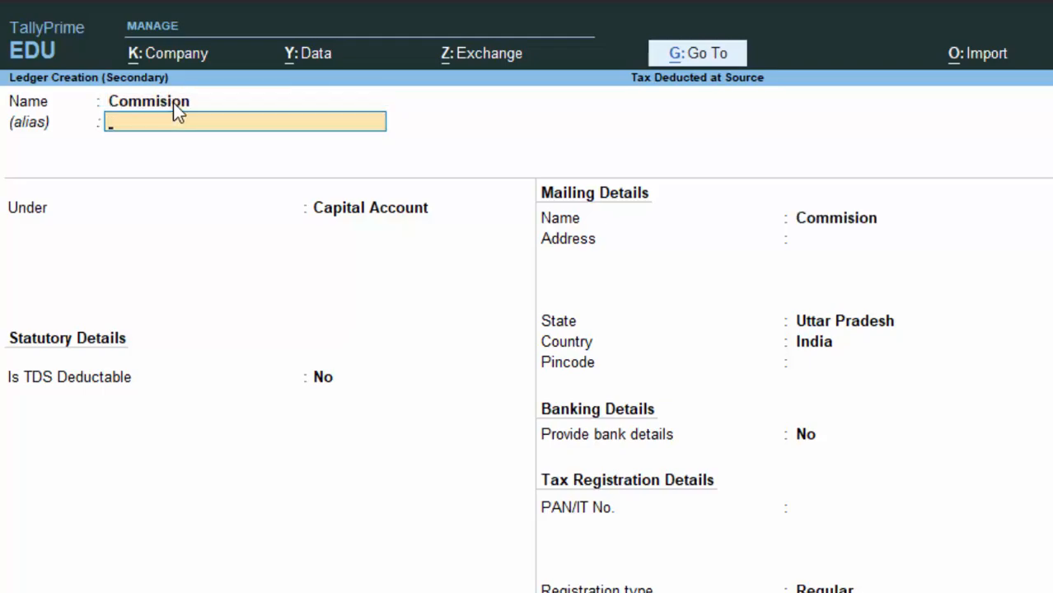
pyautogui.press('Return')
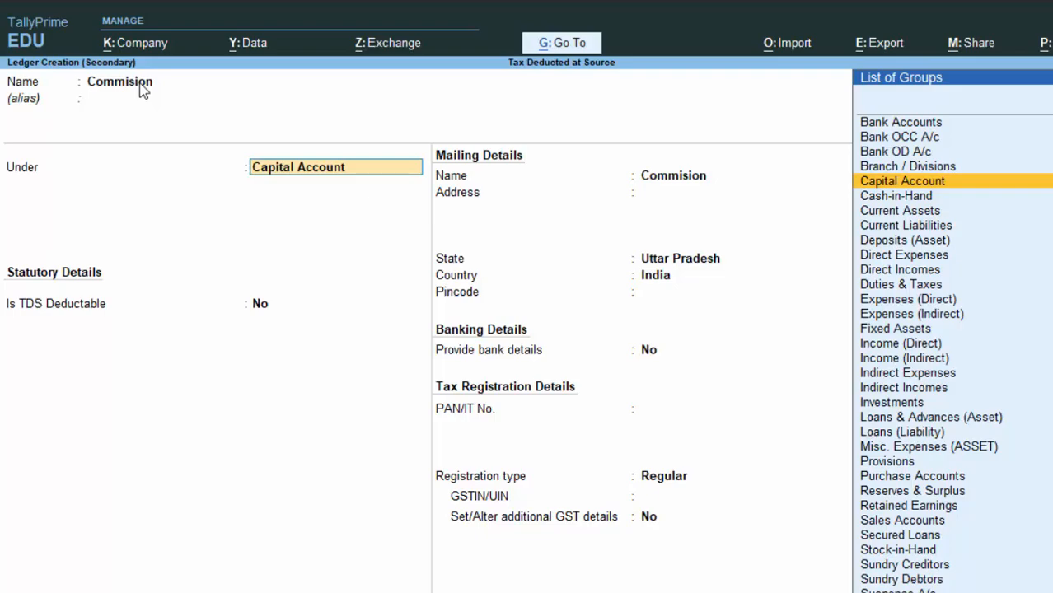
pyautogui.press('BackSpace')
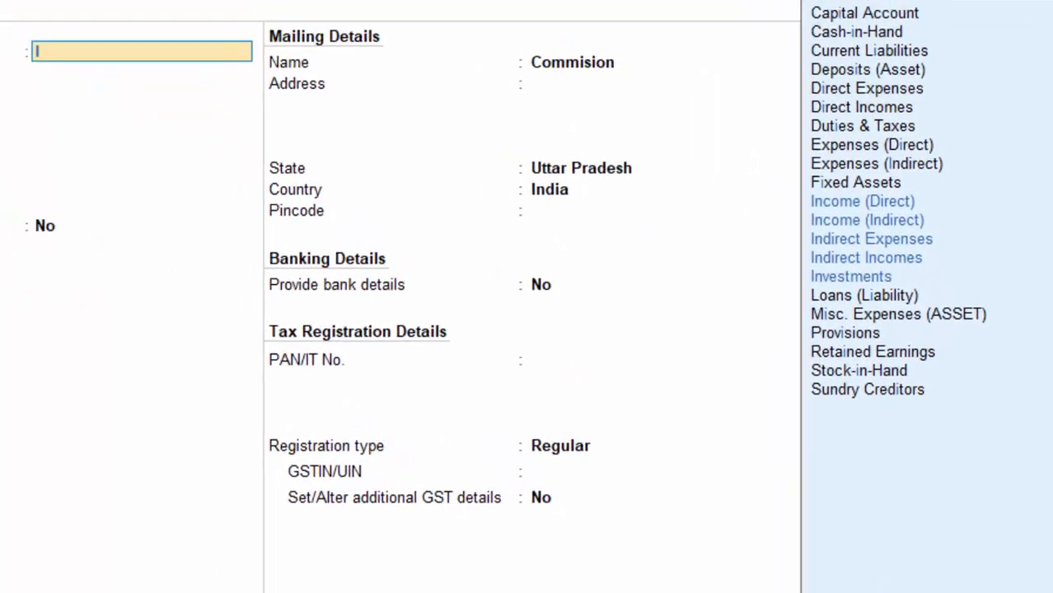
pyautogui.press('Down')
pyautogui.press('Down')
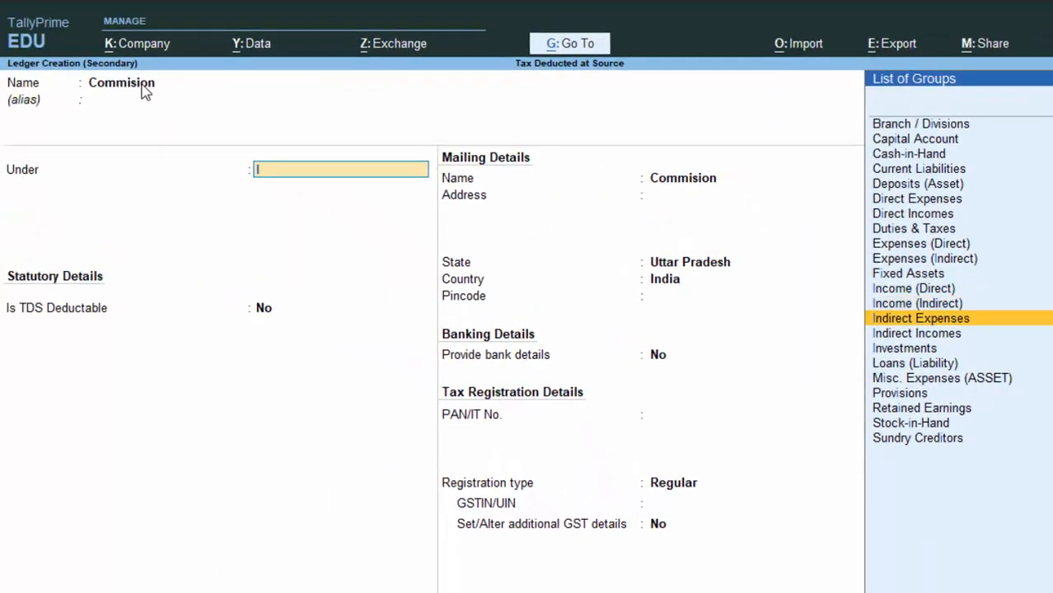
pyautogui.press('Return')
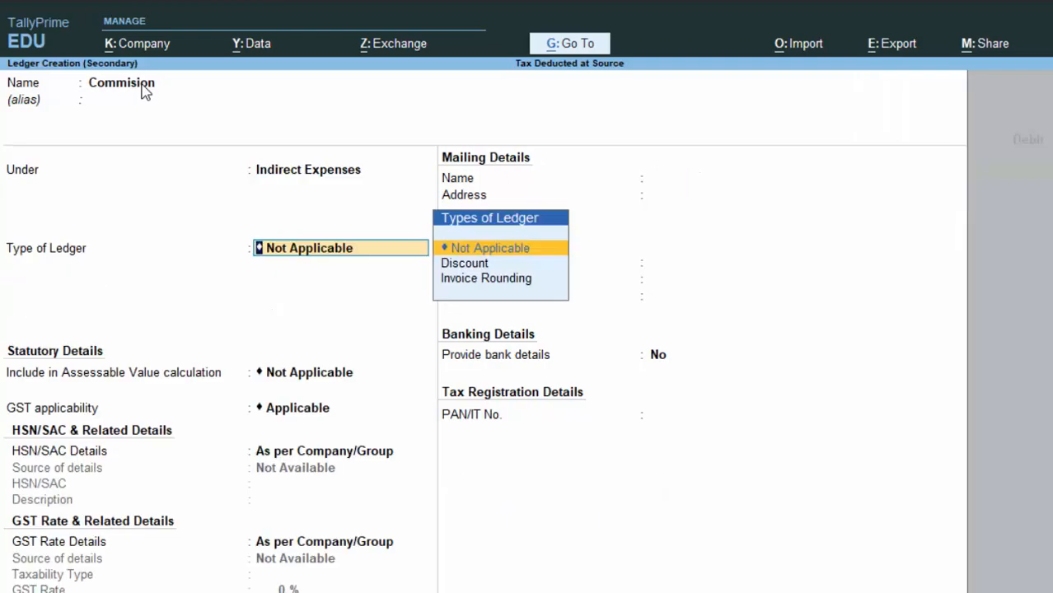
# - Keep the GST defaults and mark TDS as Applicable in the statutory details
pyautogui.press('Return')
pyautogui.press('Return')
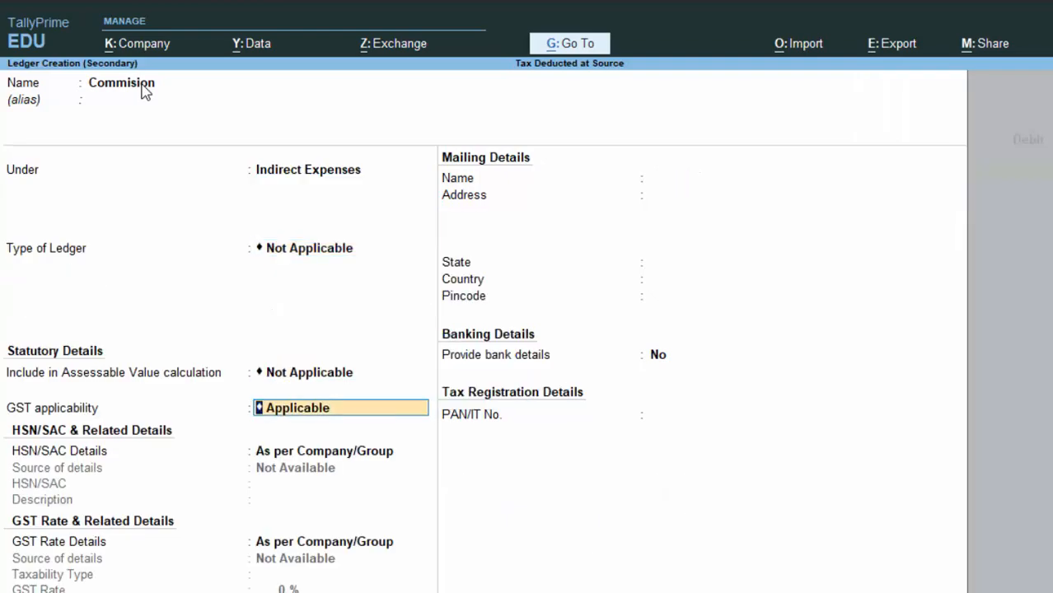
pyautogui.press('Return')
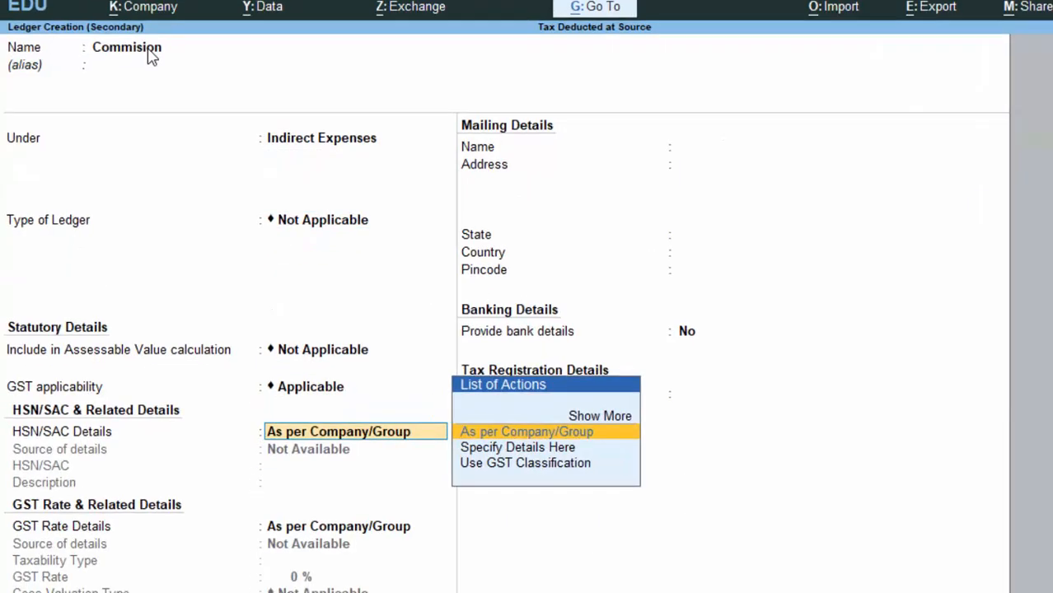
pyautogui.press('Return')
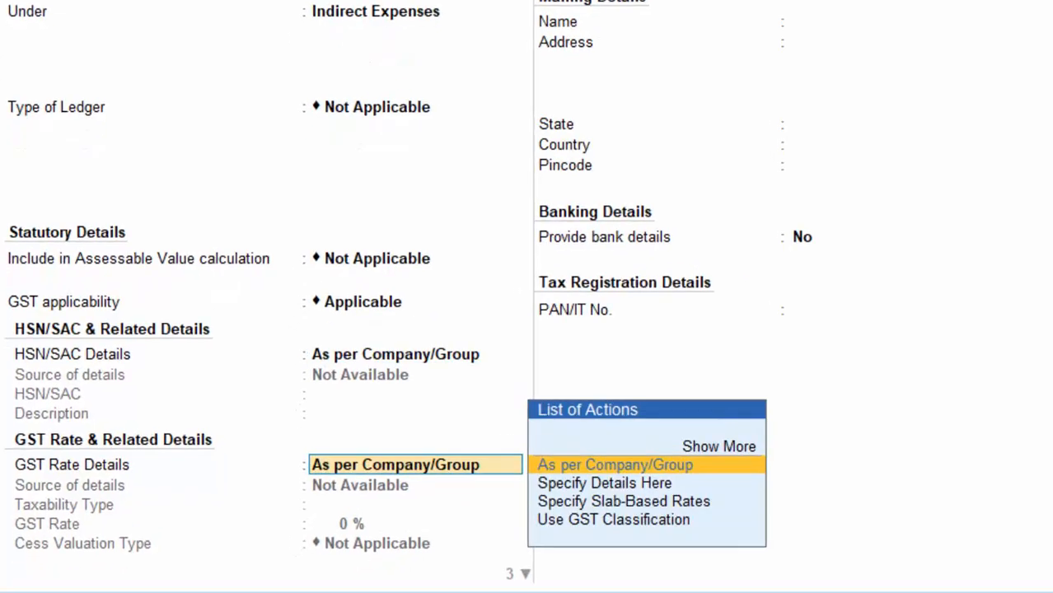
pyautogui.press('Return')
pyautogui.press('Return')
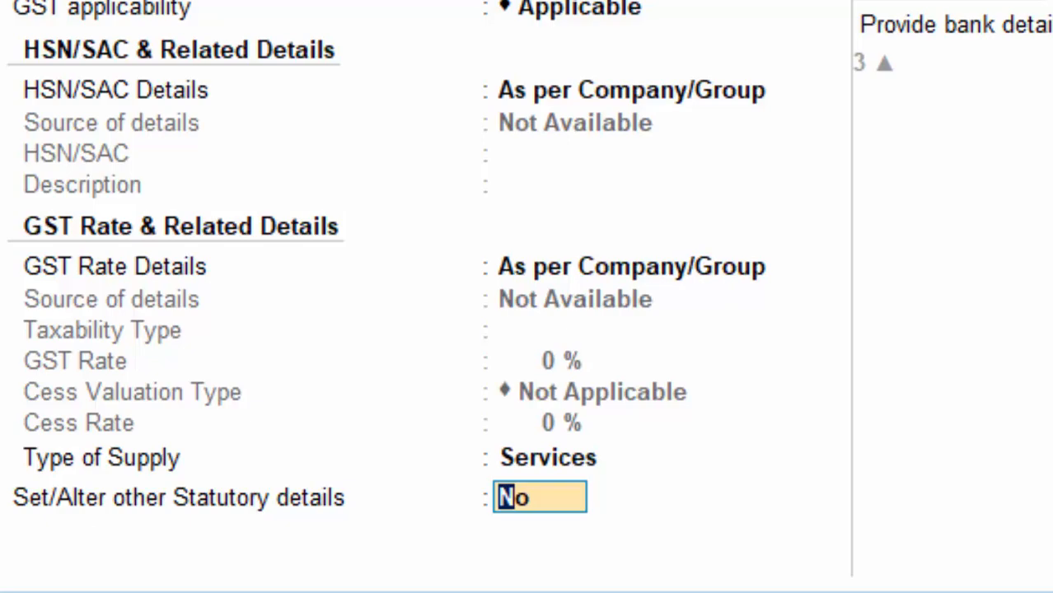
pyautogui.write('y')
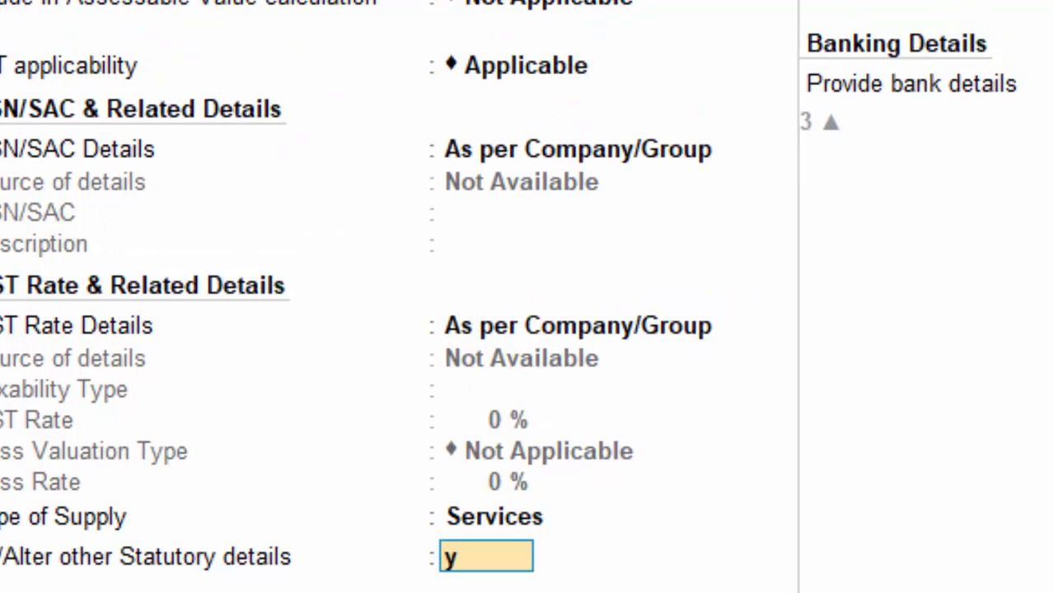
pyautogui.press('Return')
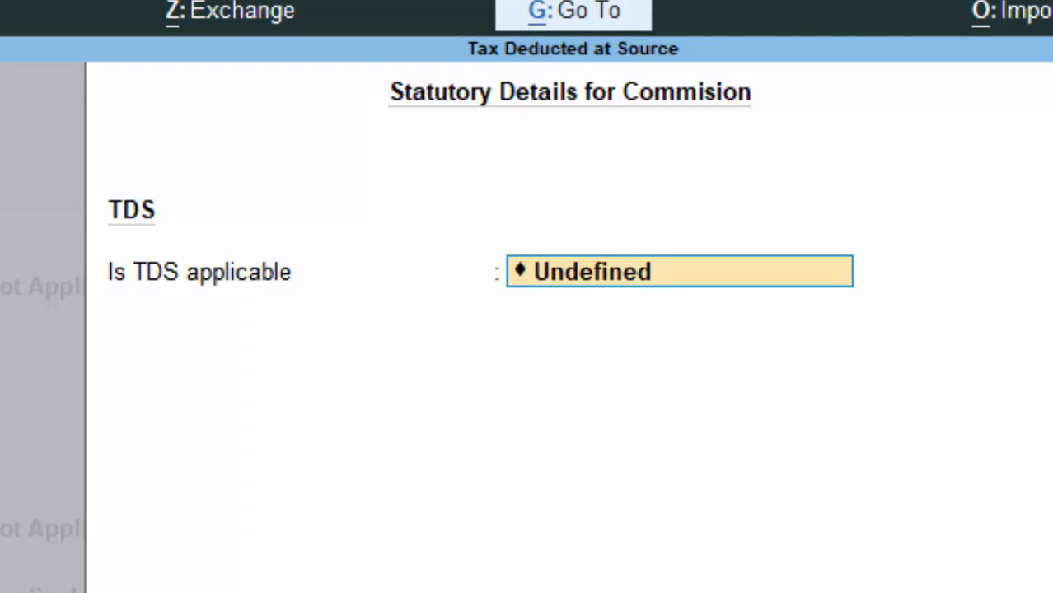
pyautogui.write('P')
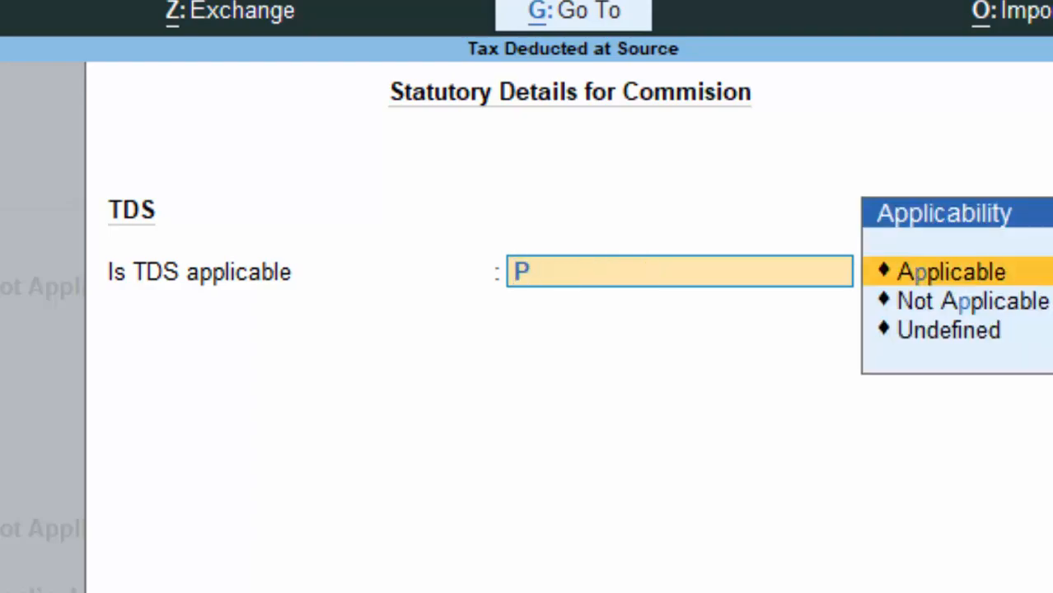
pyautogui.press('Return')
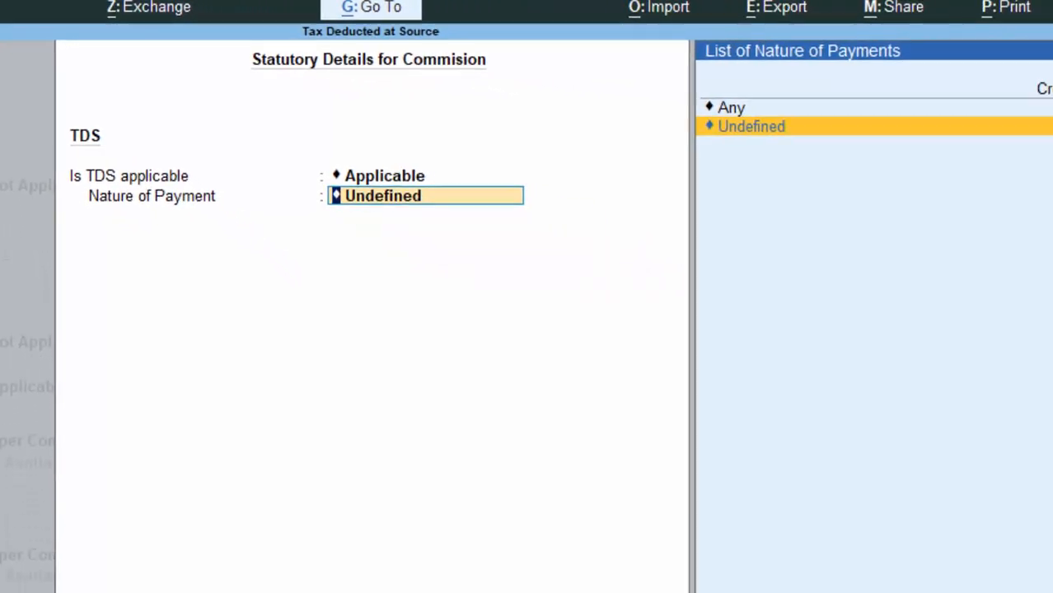
# - Create TDS nature of payment 'Tds on Commision', section 194A, codes 364 and 578
pyautogui.press('Return')
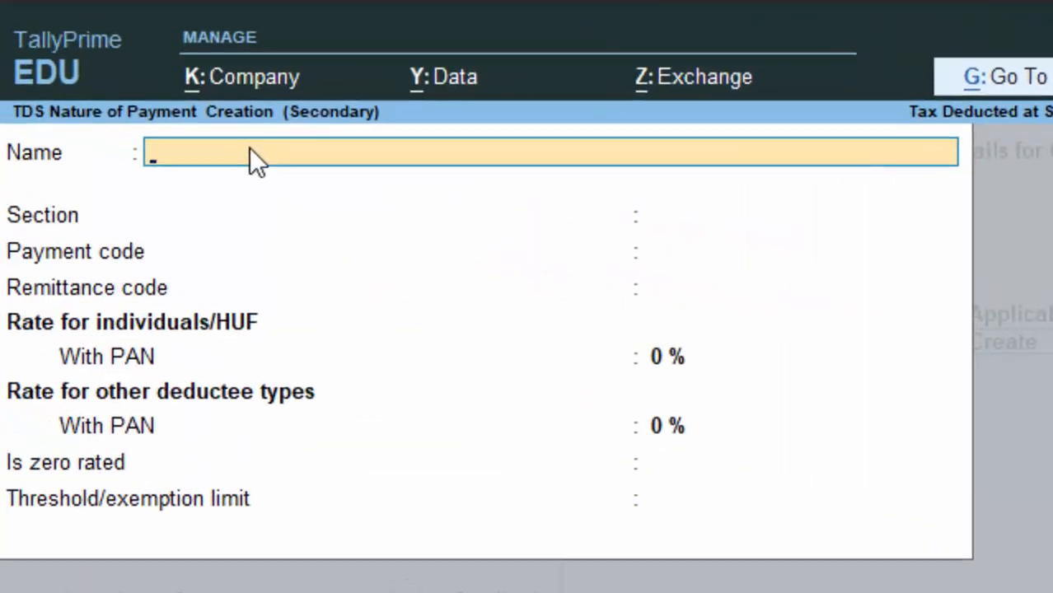
pyautogui.write('Tds on')
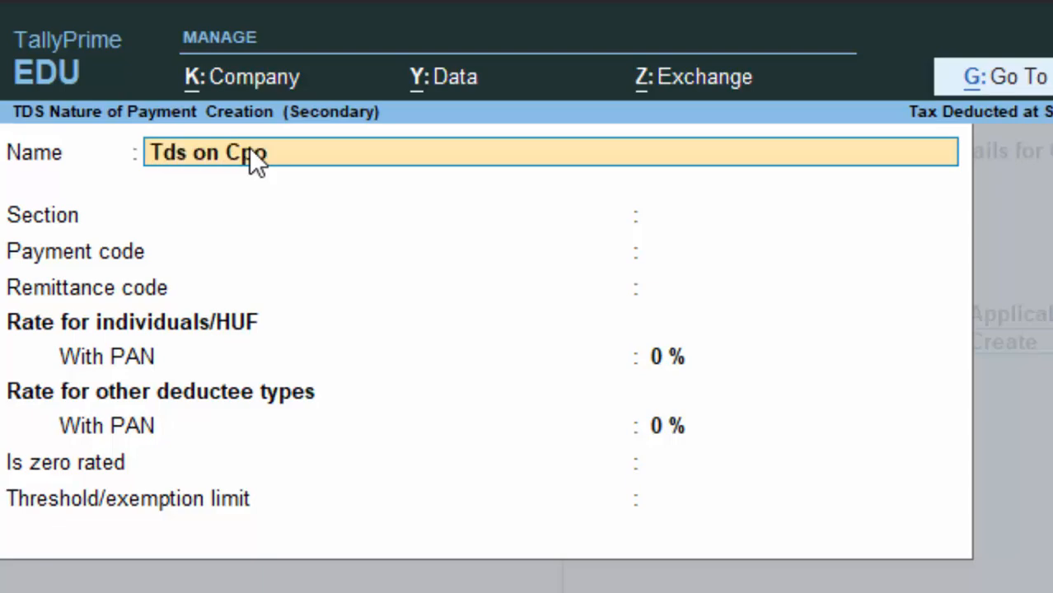
pyautogui.write(' Commision')
pyautogui.press('Return')
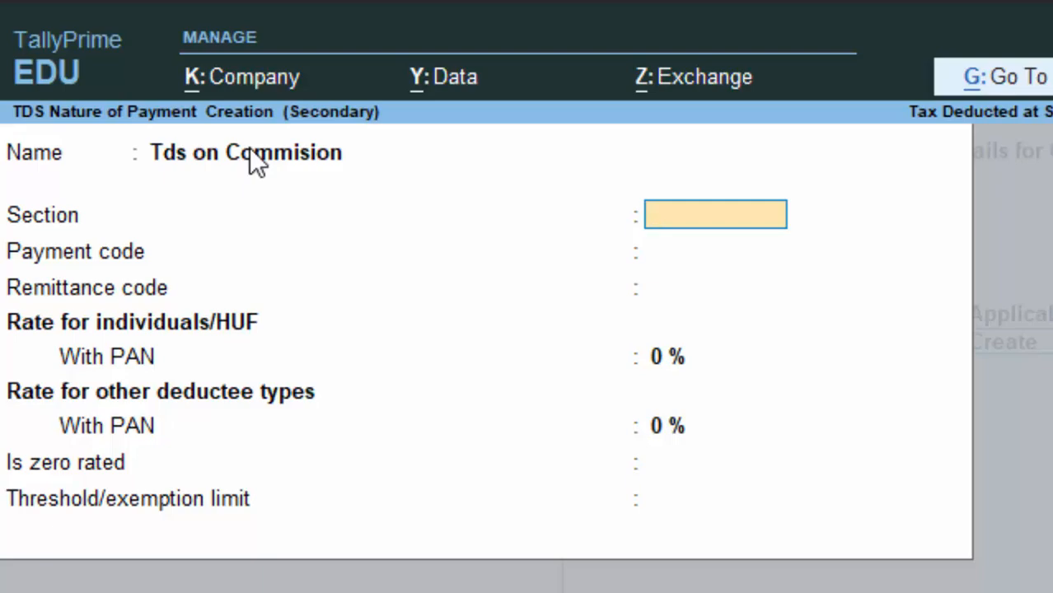
pyautogui.write('194A')
pyautogui.press('Return')
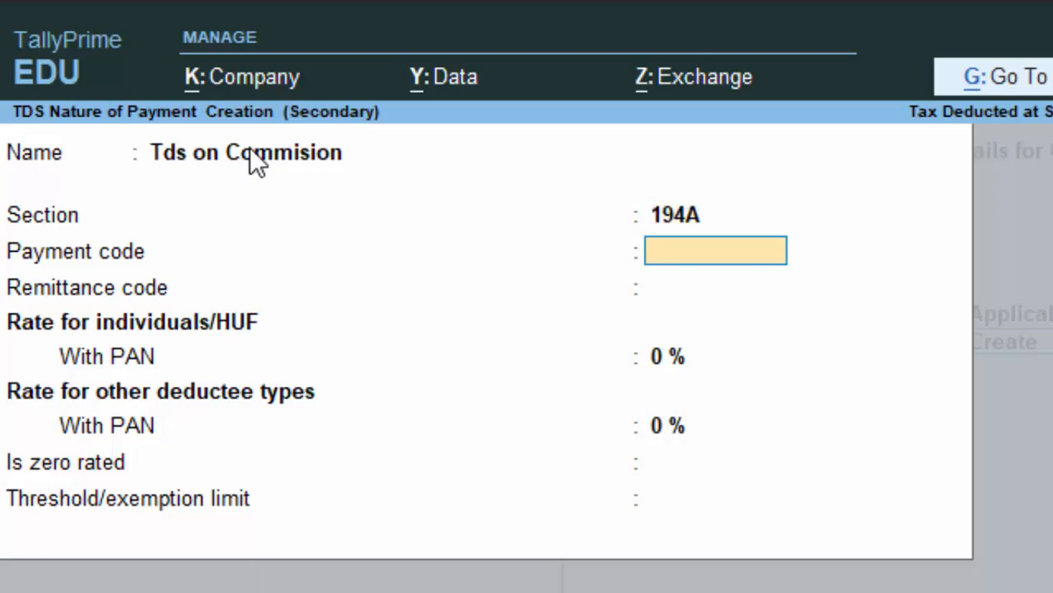
pyautogui.write('364')
pyautogui.press('Return')
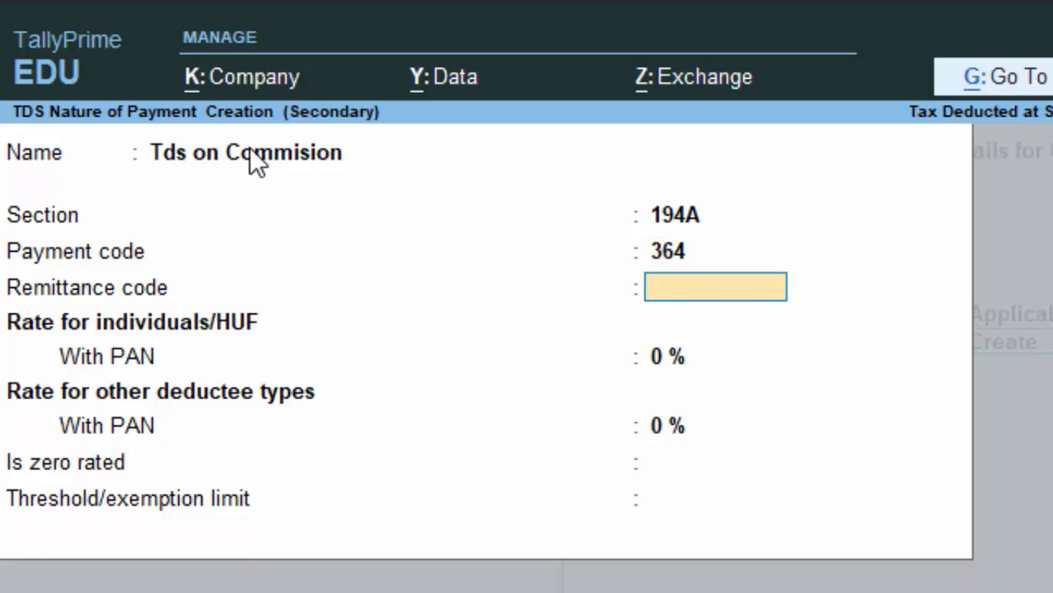
pyautogui.write('578')
pyautogui.press('Return')
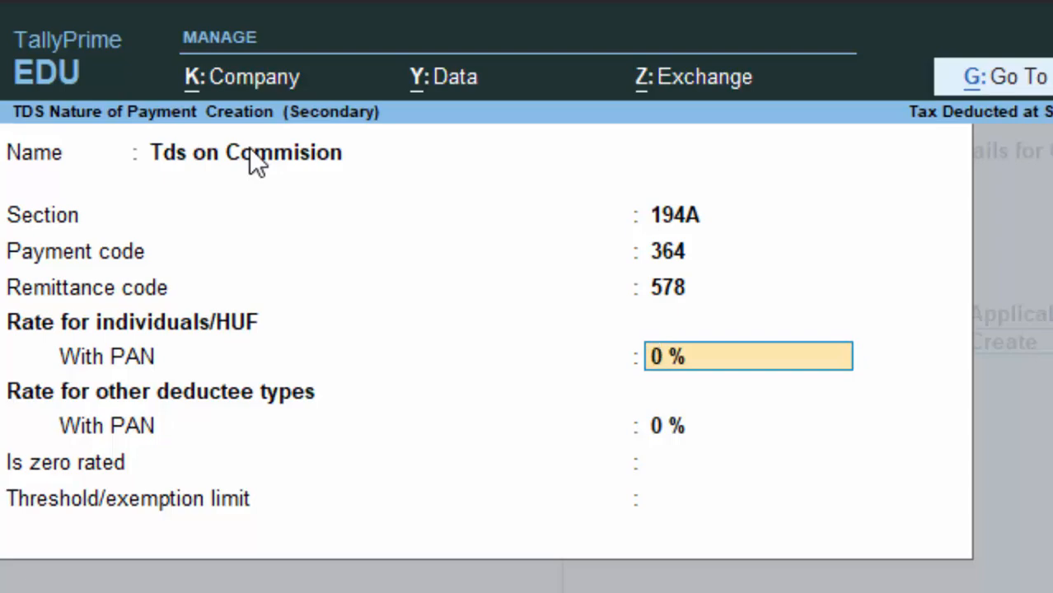
# - Set the TDS rates 20% and 10% with a 15,000 threshold, and save the Commision ledger
pyautogui.write('10')
pyautogui.press('Return')
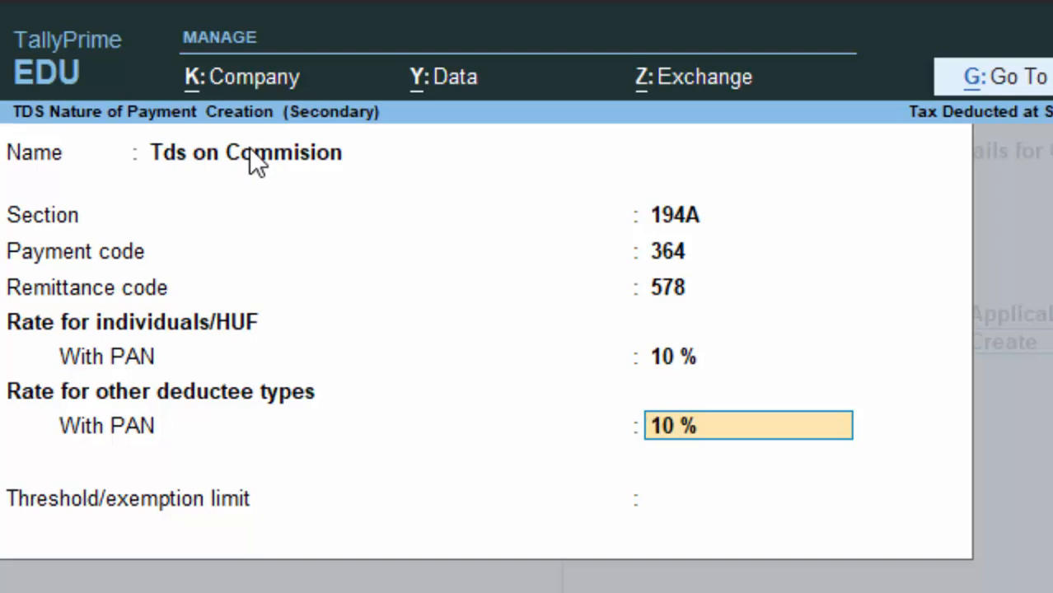
pyautogui.press('Up')
pyautogui.write('20')
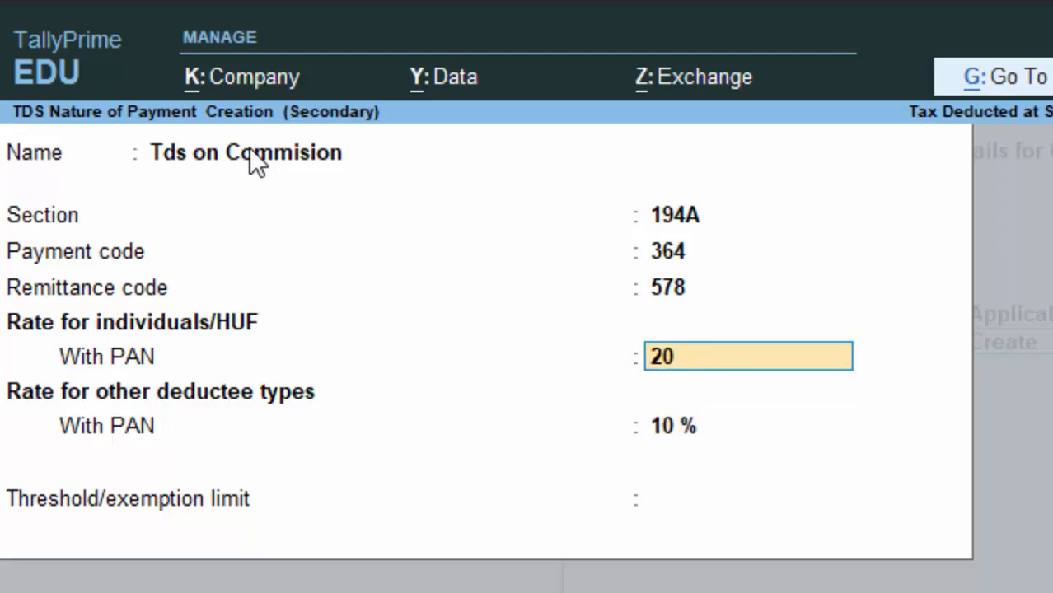
pyautogui.press('Return')
pyautogui.press('Return')
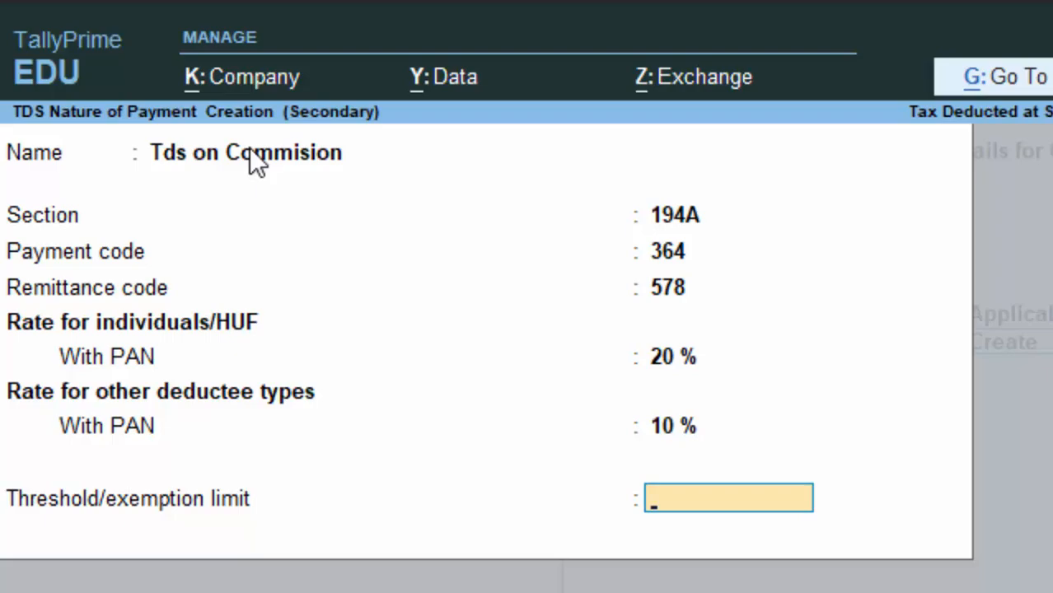
pyautogui.write('15,')
pyautogui.write('000')
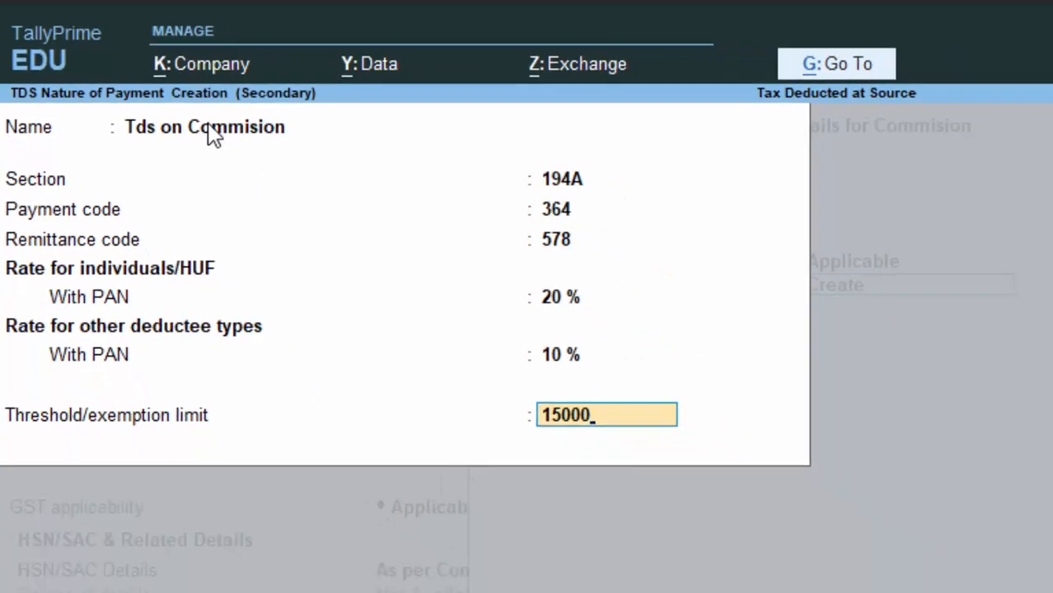
pyautogui.press('Return')
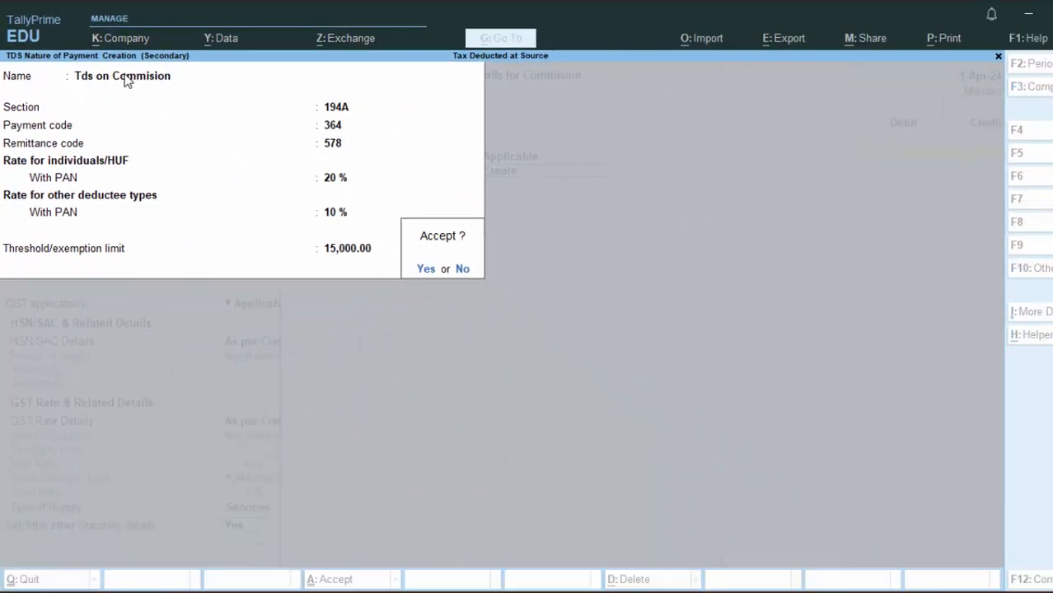
pyautogui.press('Return')
pyautogui.press('Return')
pyautogui.press('Return')
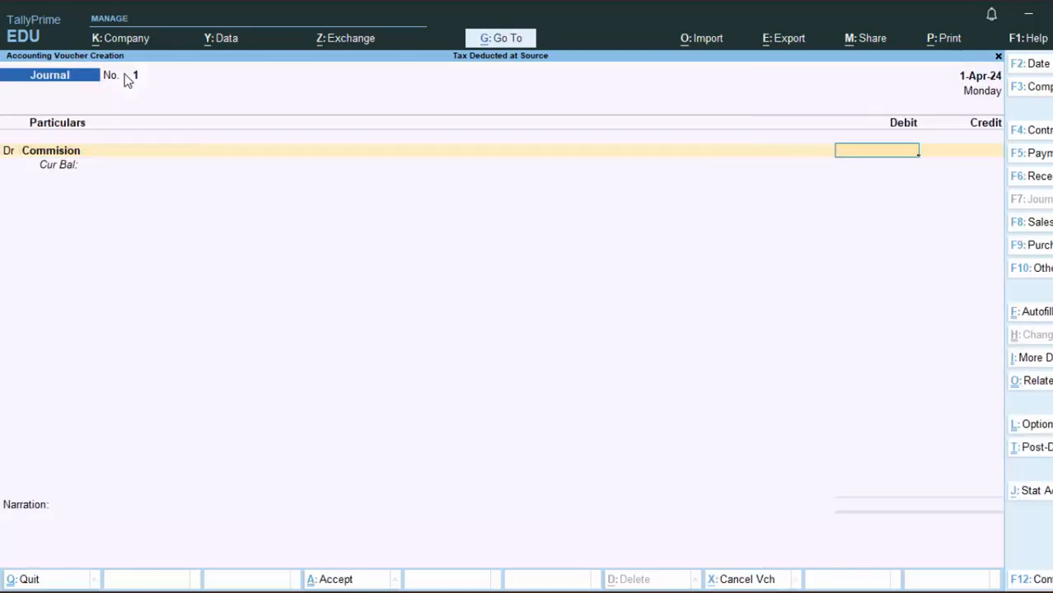
# - Debit Commision by 1,20,000 and start a credit line below it
pyautogui.write('1,2')
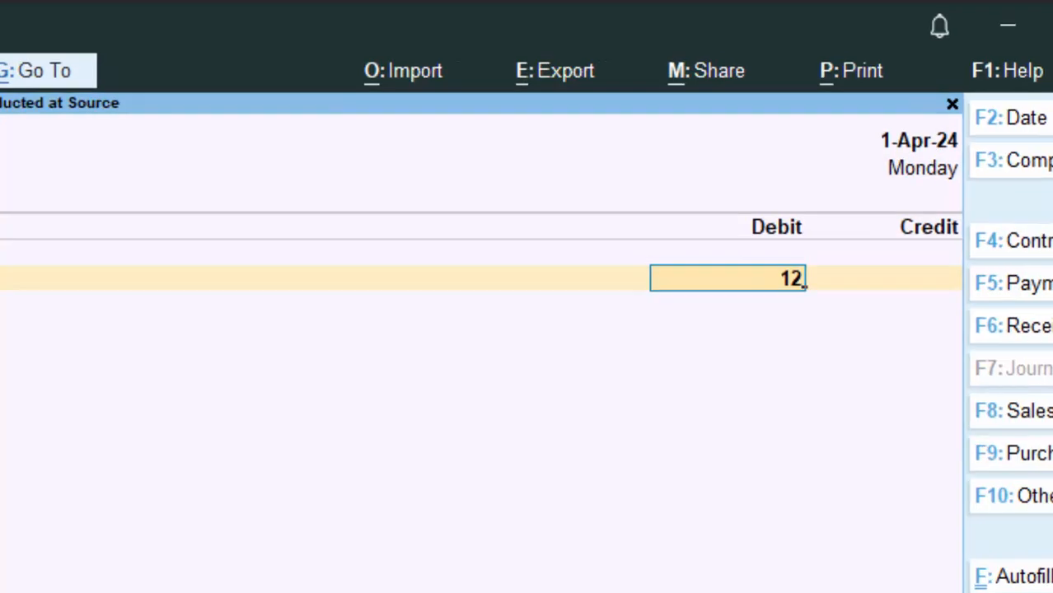
pyautogui.write('0,0')
pyautogui.write('0')
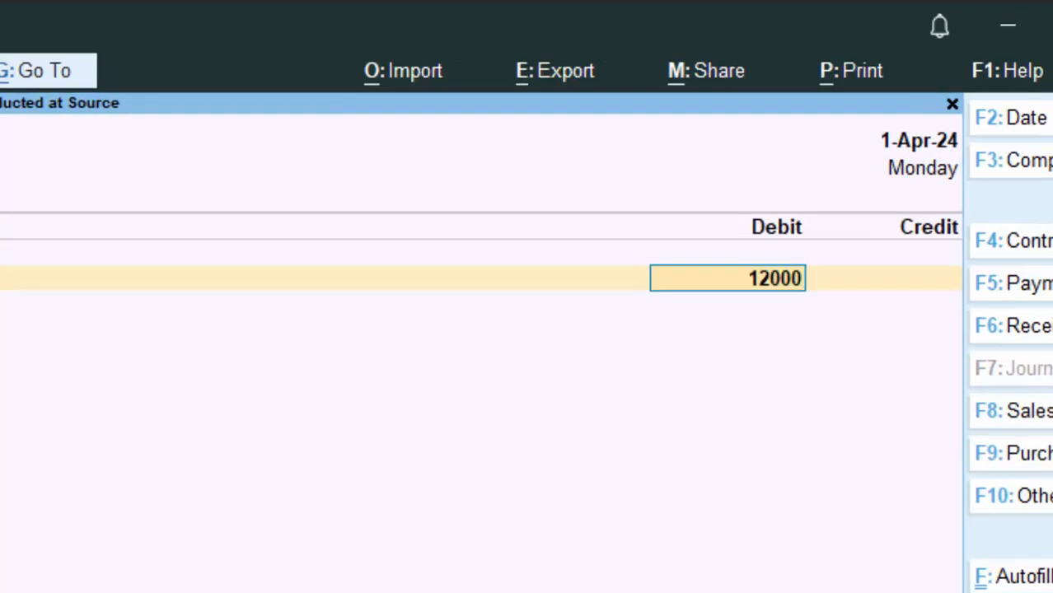
pyautogui.write('0')
pyautogui.press('Return')
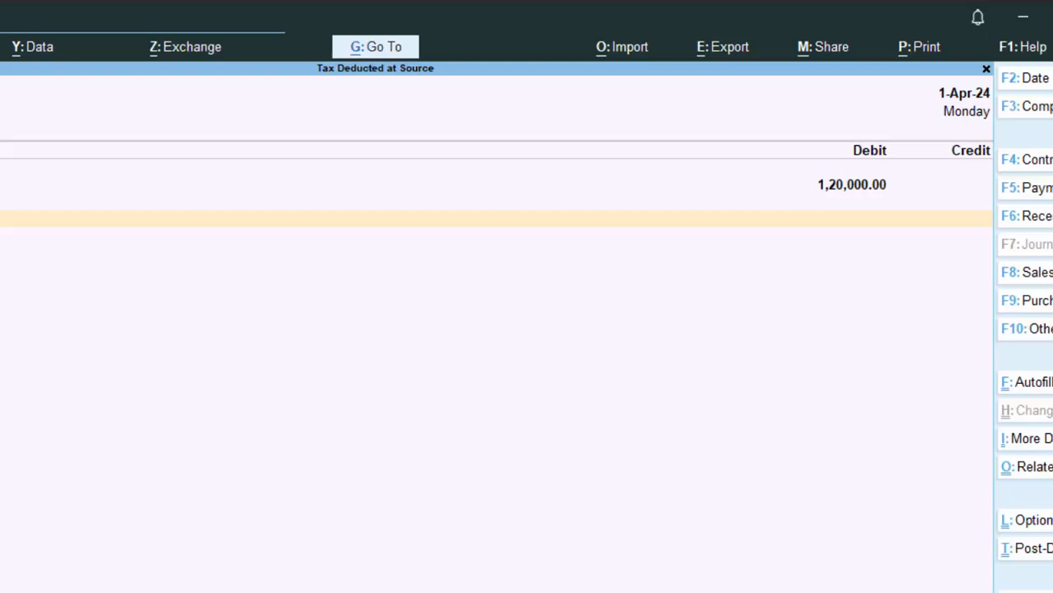
pyautogui.press('Return')
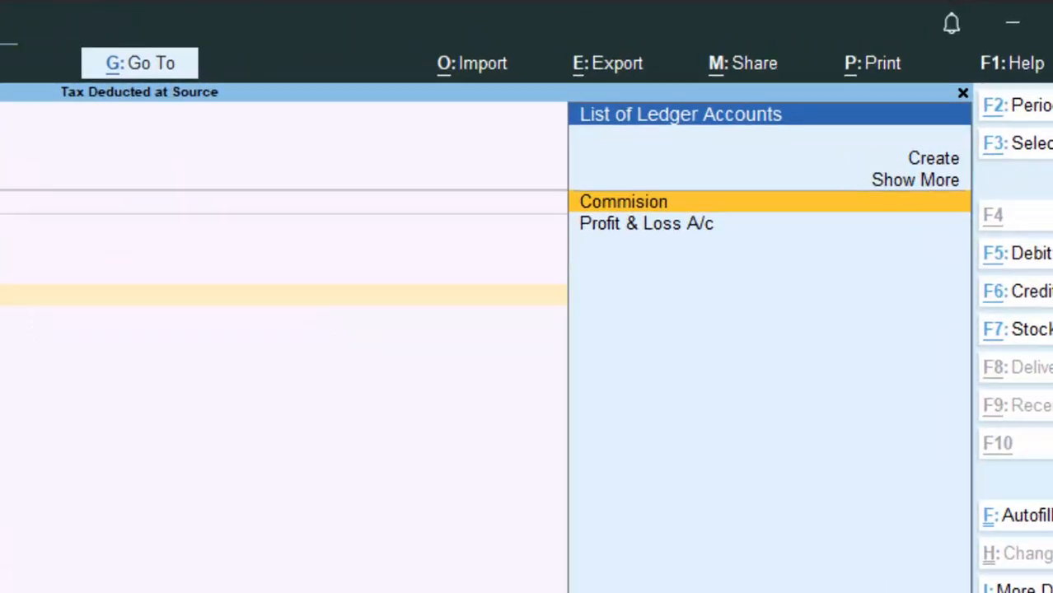
# - Create a new ledger for the creditor under Sundry Creditors
pyautogui.hotkey('alt', 'c')
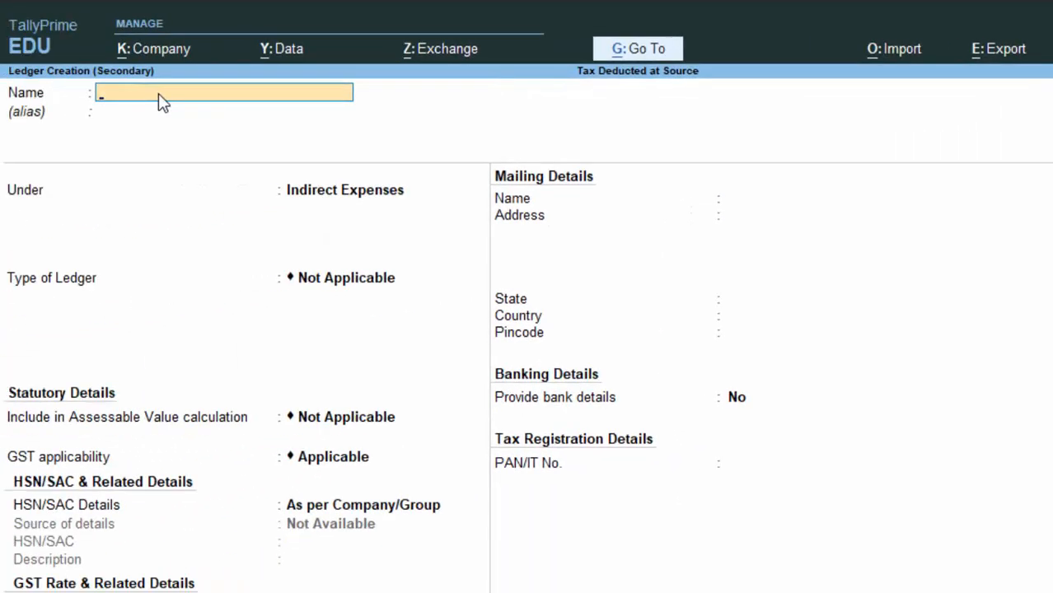
pyautogui.write('Mr Ajay')
pyautogui.press('Return')
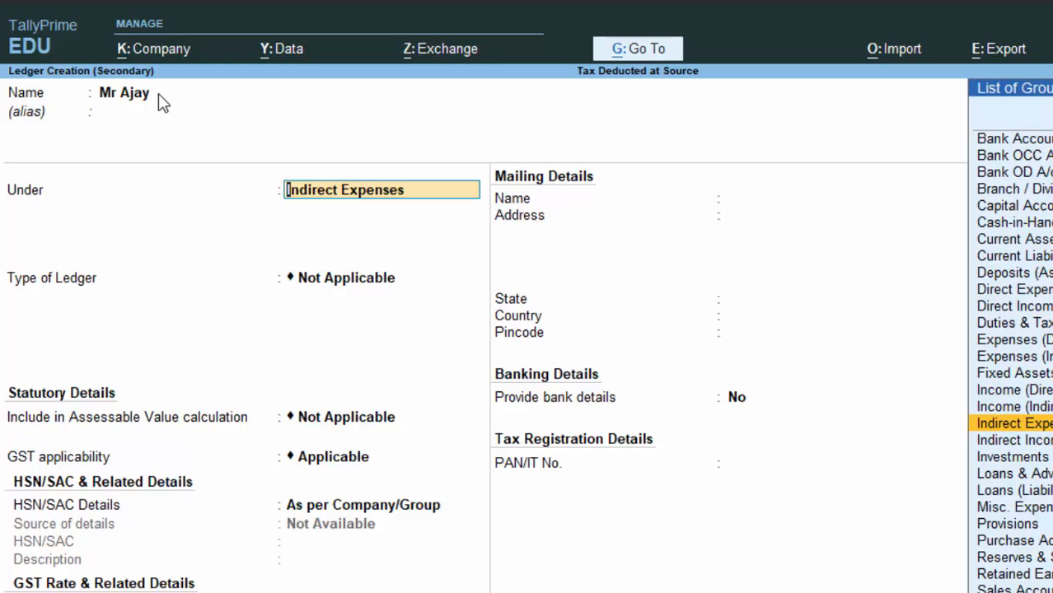
pyautogui.write('S')
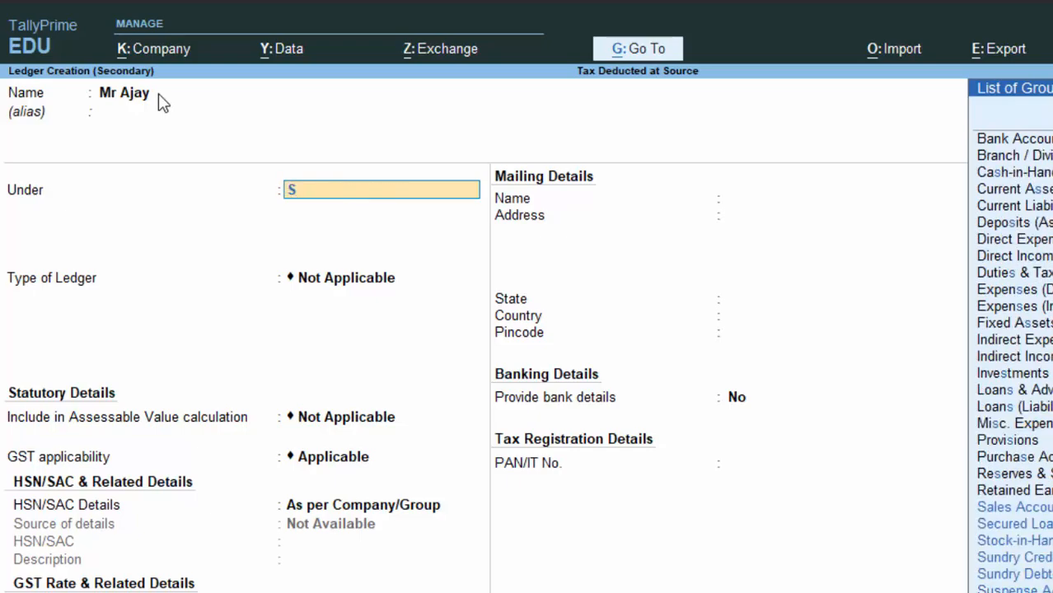
pyautogui.press('Down')
pyautogui.press('Down')
pyautogui.press('Down')
pyautogui.press('Down')
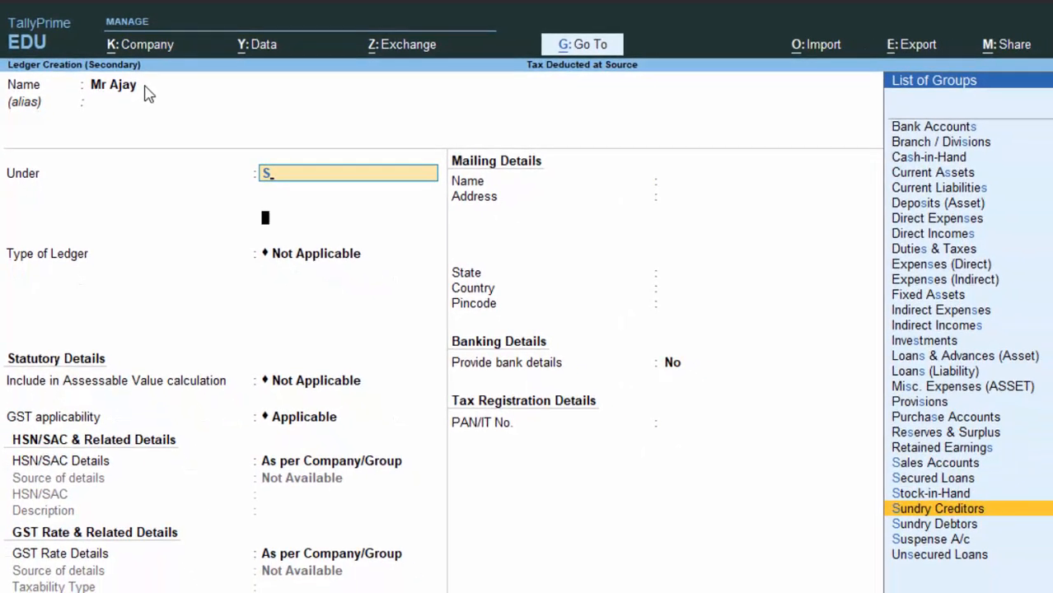
pyautogui.press('Return')
pyautogui.press('Return')
pyautogui.press('Return')
pyautogui.press('Return')
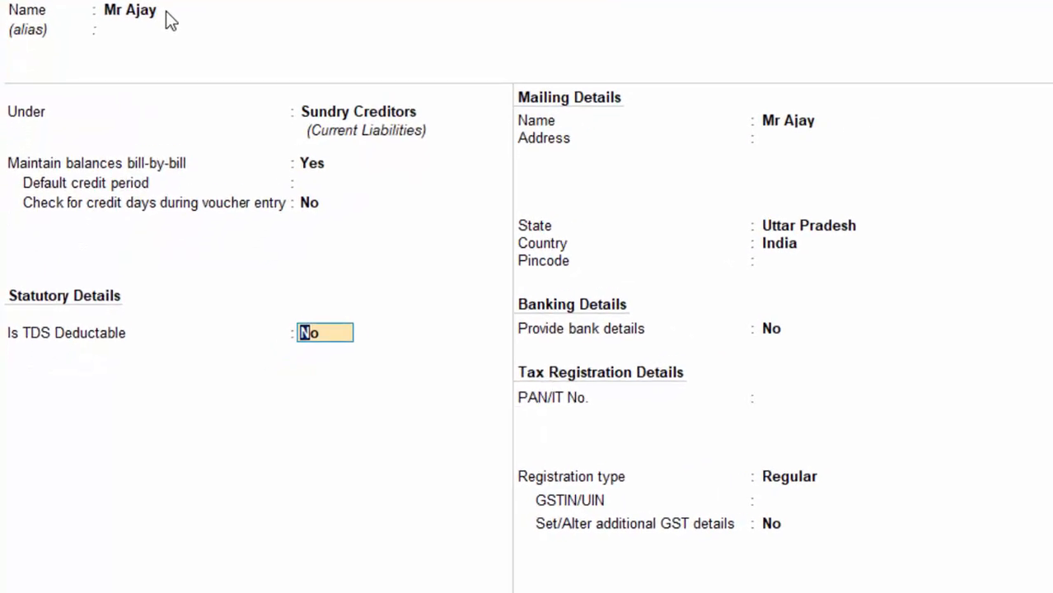
# - Make TDS deductible with deductee type Company - Non Resident, deducting in the same voucher
pyautogui.write('y')
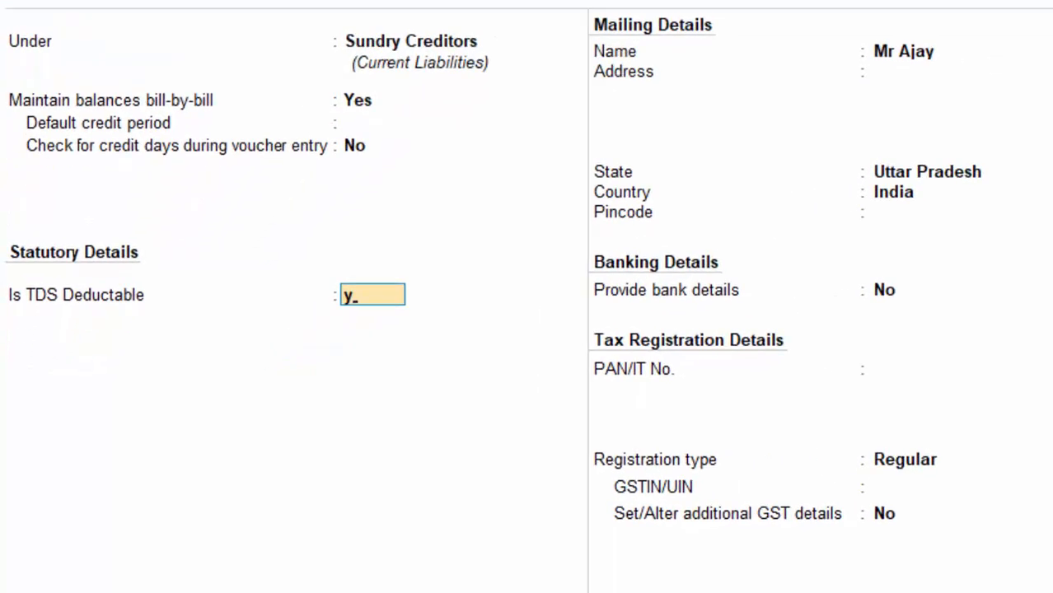
pyautogui.press('Return')
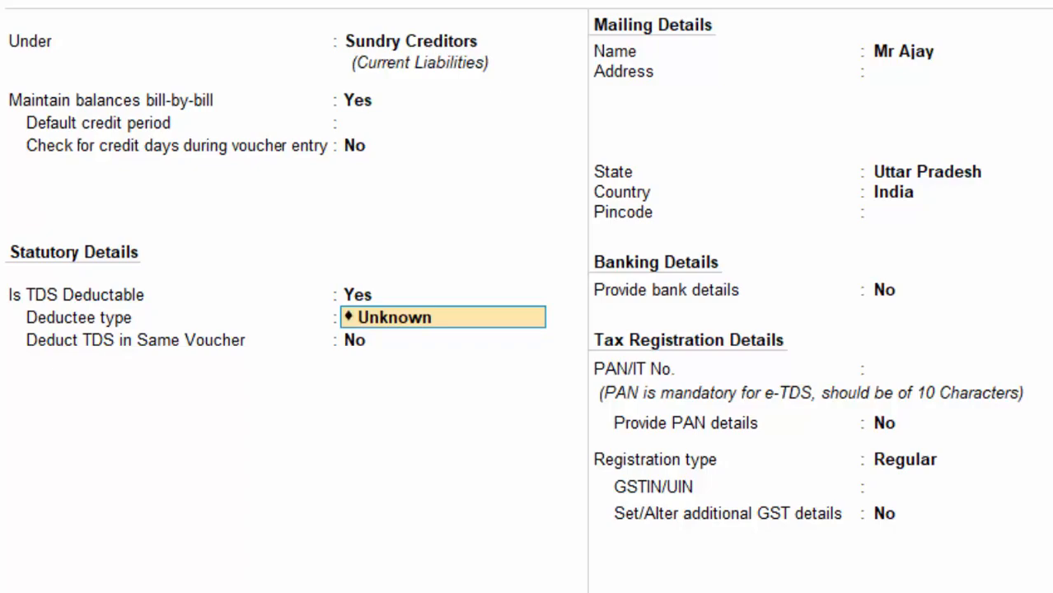
pyautogui.press('Down')
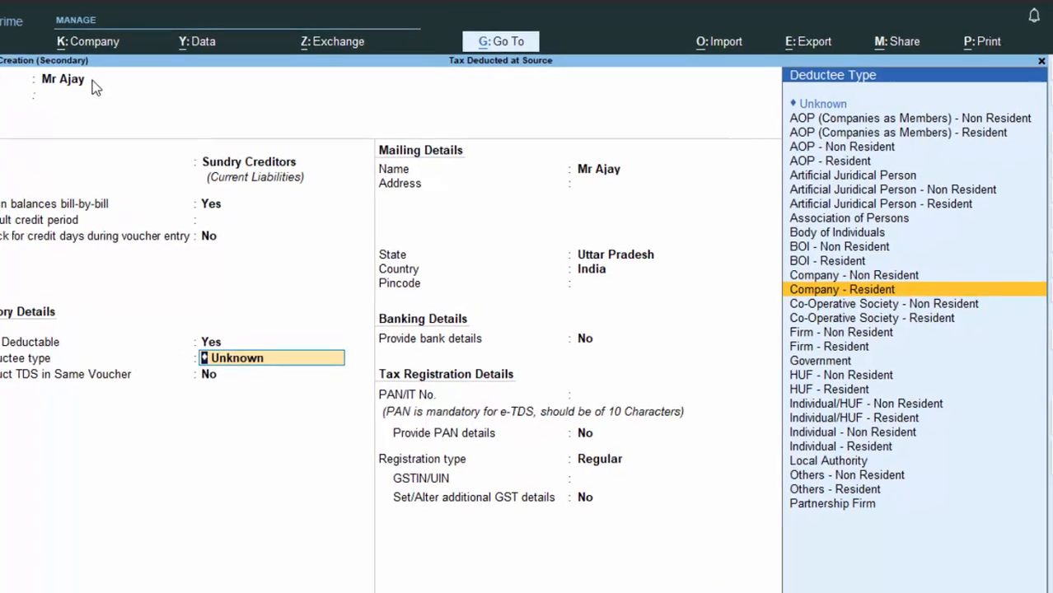
pyautogui.press('Up')
pyautogui.press('Return')
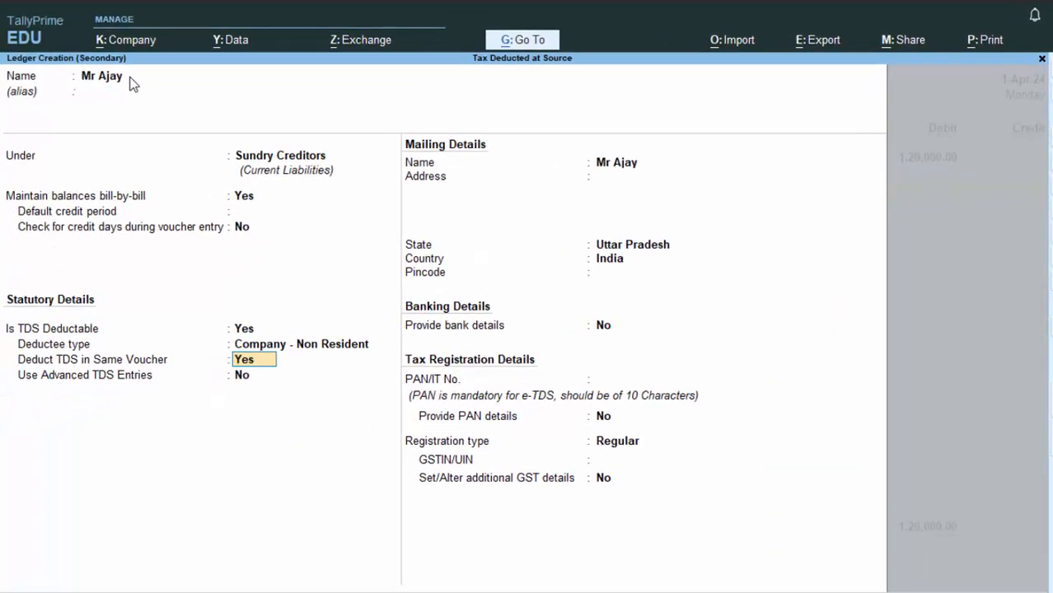
pyautogui.press('Return')
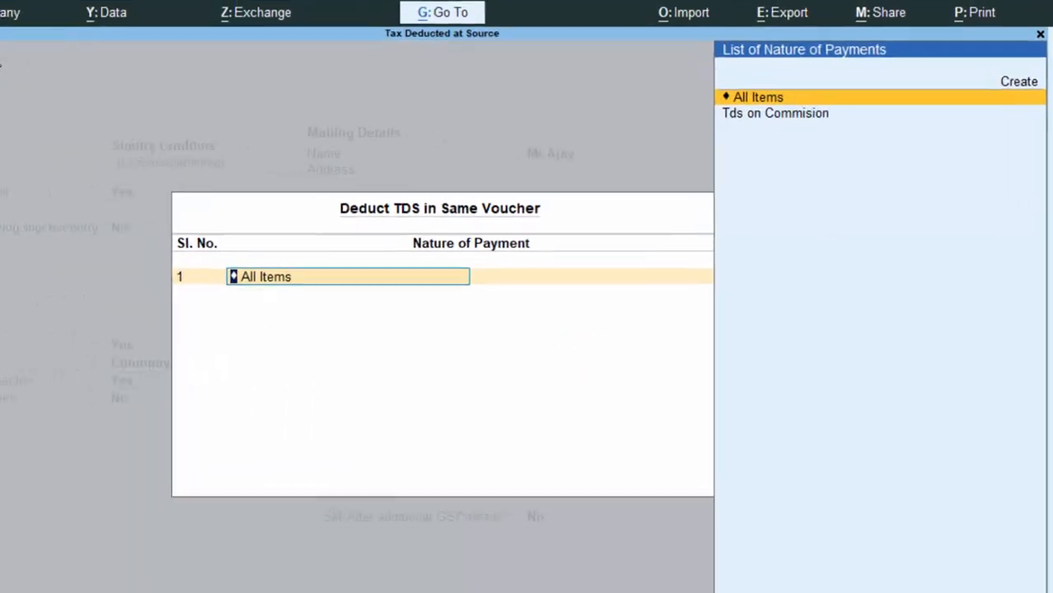
# - Set the creditor's TDS nature of payment to Tds on Commision and keep Uttar Pradesh as state
pyautogui.press('Down')
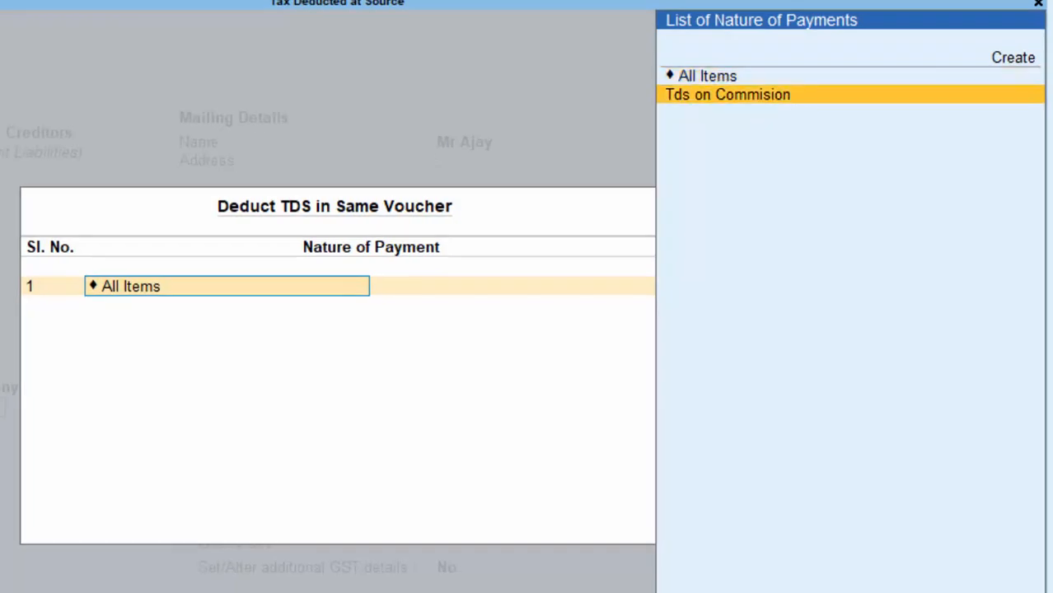
pyautogui.press('Return')
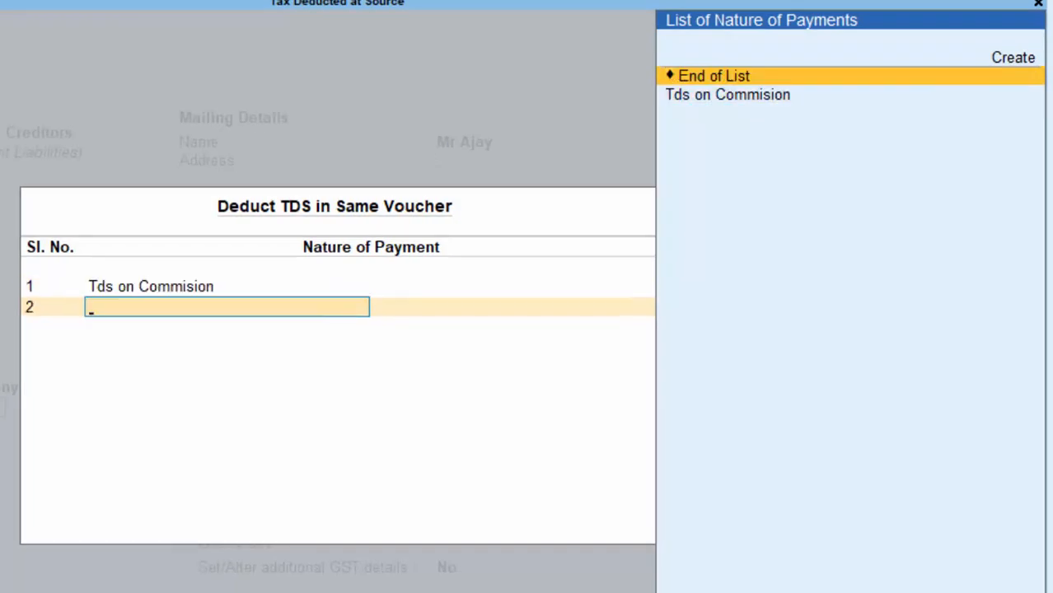
pyautogui.press('Return')
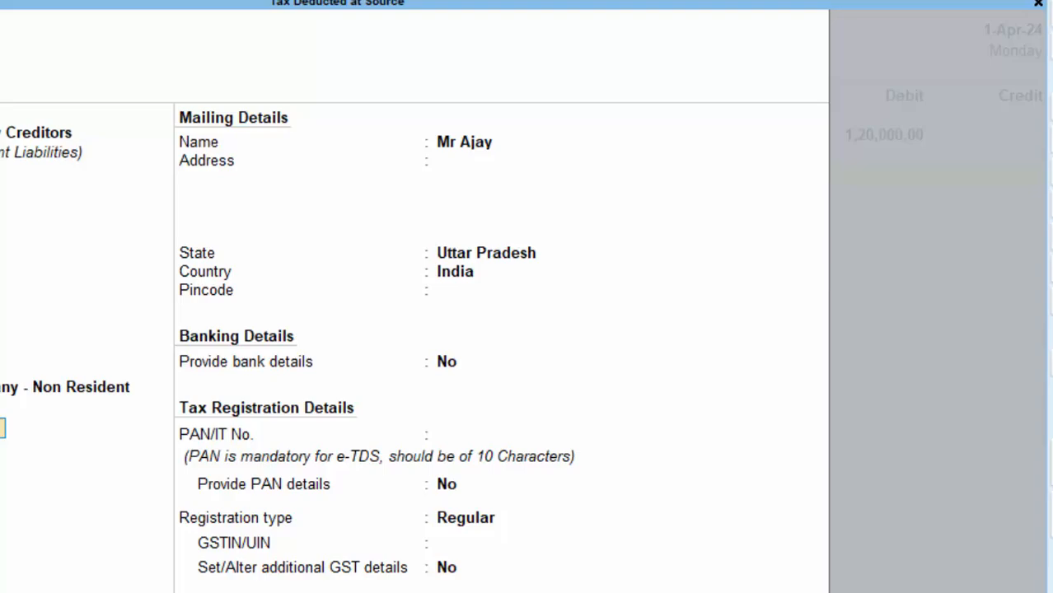
pyautogui.press('Return')
pyautogui.press('Return')
pyautogui.press('Return')
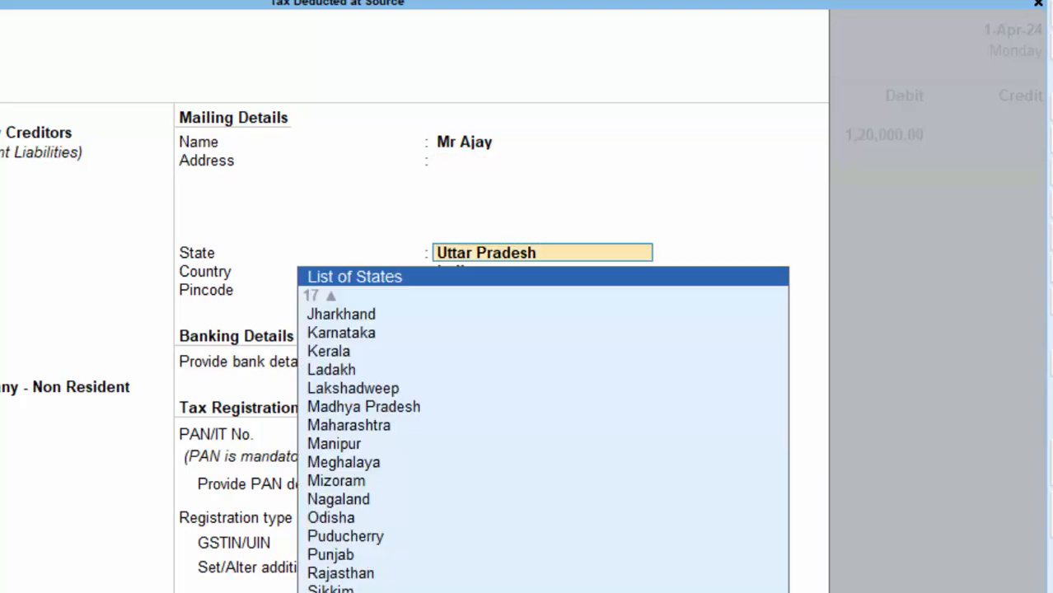
pyautogui.press('Return')
pyautogui.press('Return')
pyautogui.press('Return')
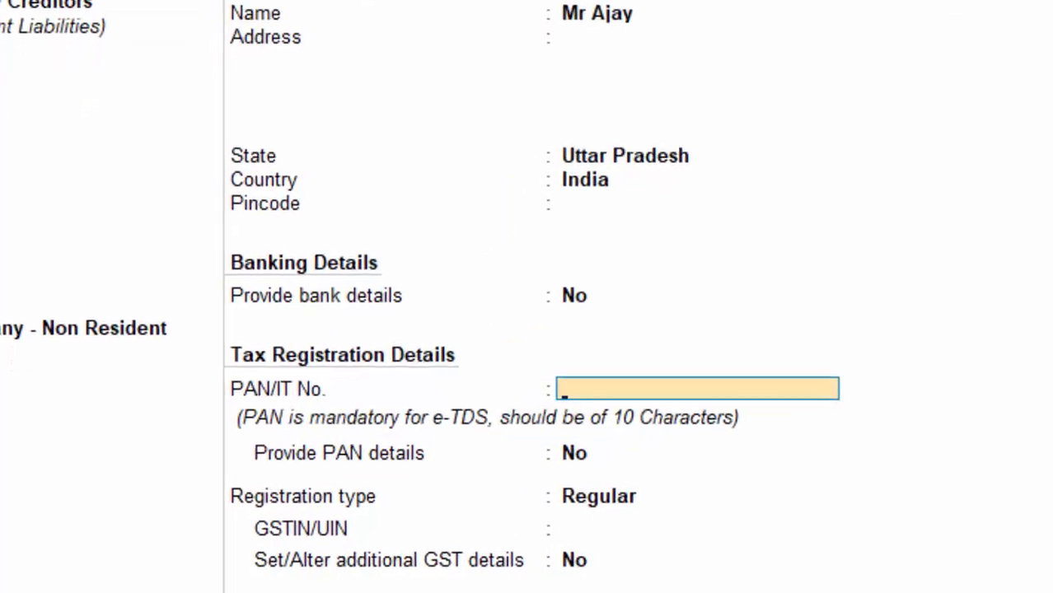
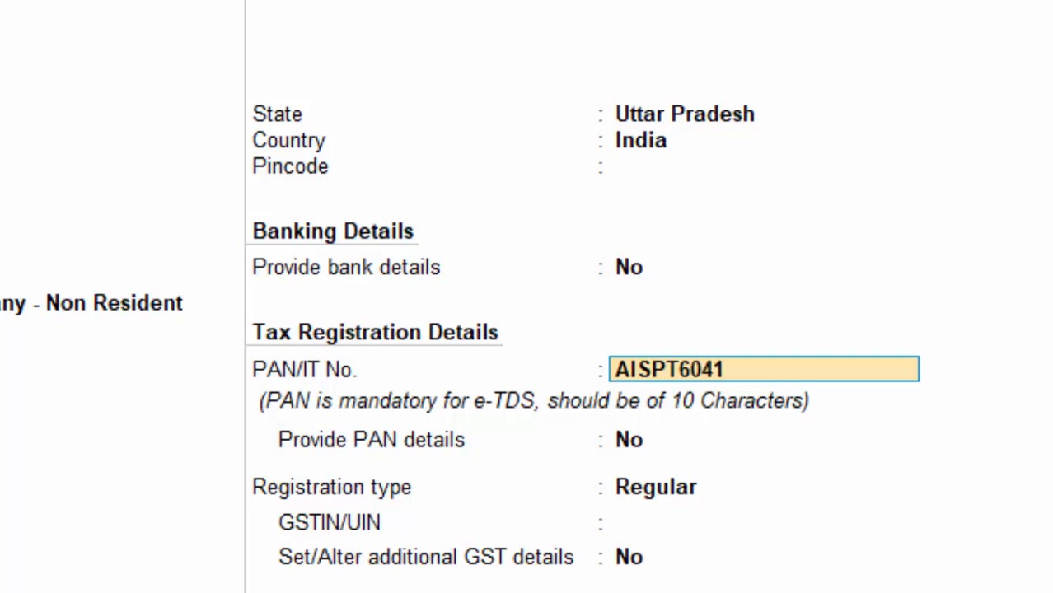
# - Enter the creditor's PAN, set Provide PAN details to Yes, and save the ledger onto the credit line
pyautogui.press('Return')
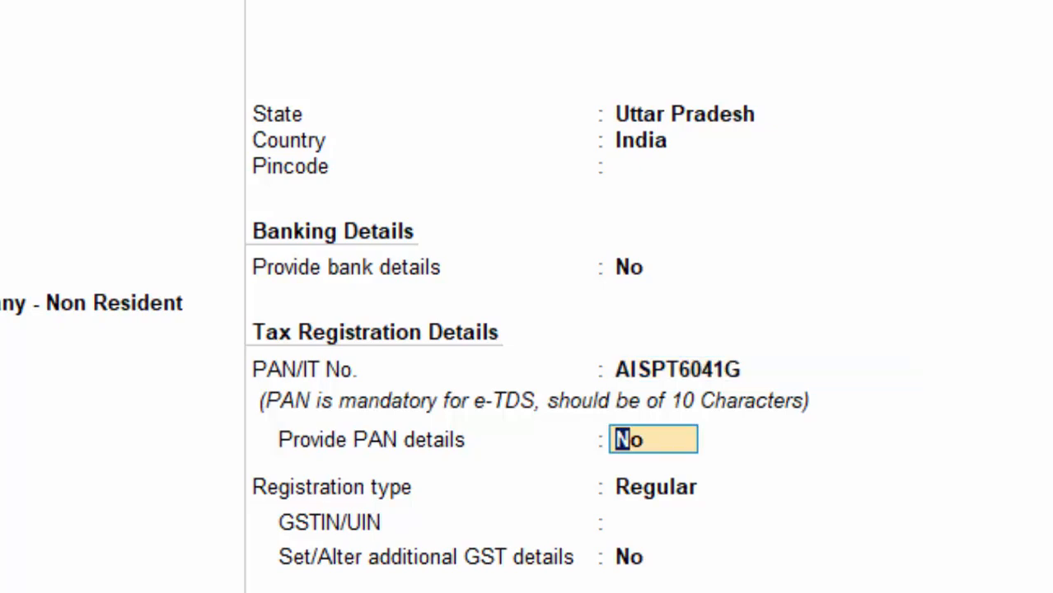
pyautogui.write('y')
pyautogui.press('Return')
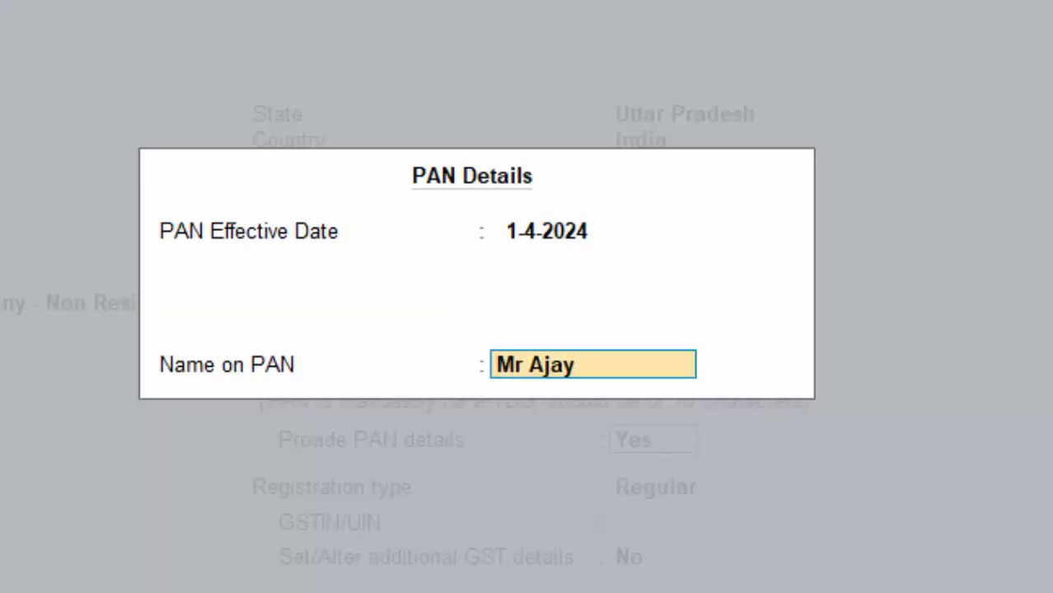
pyautogui.press('Return')
pyautogui.press('Return')
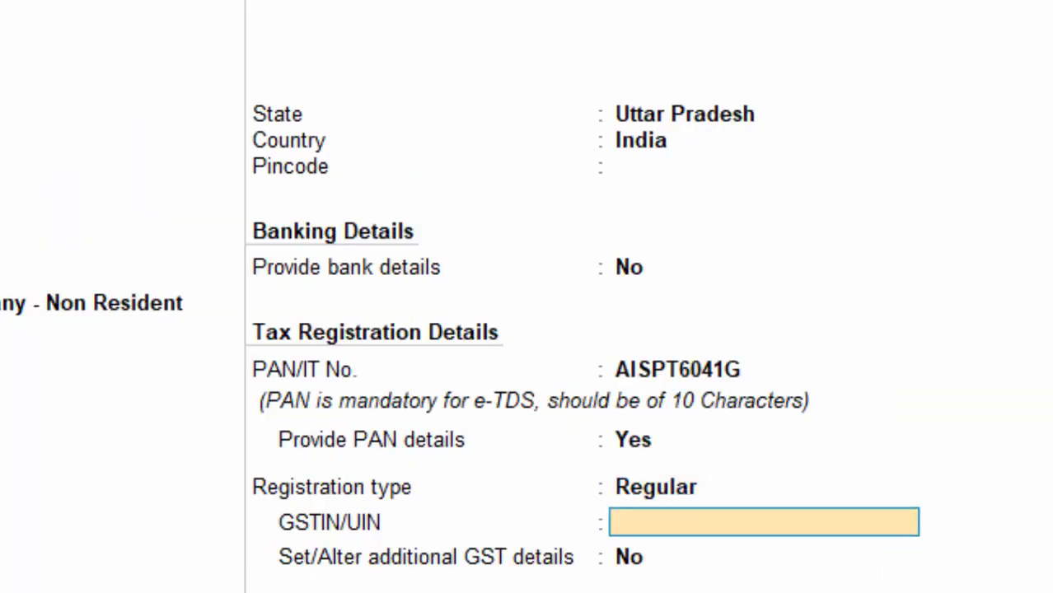
pyautogui.press('Return')
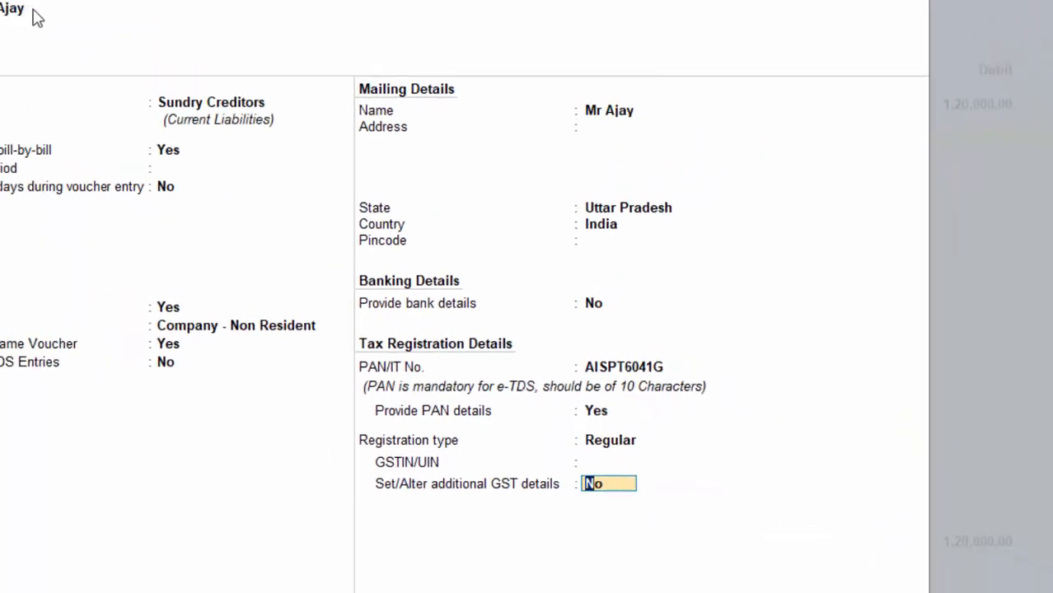
pyautogui.press('Return')
pyautogui.press('Return')
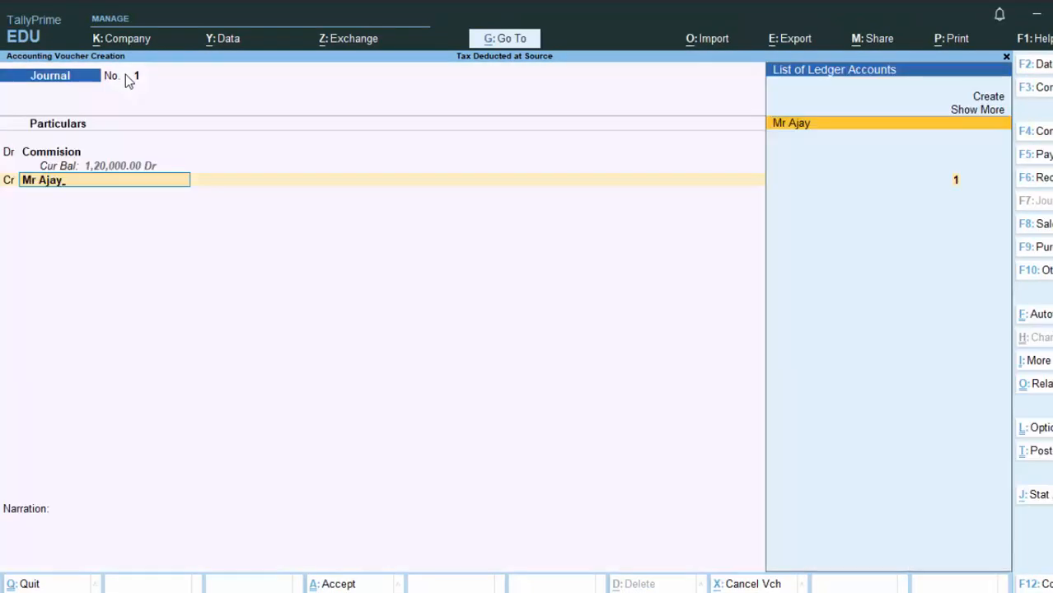
pyautogui.press('Return')
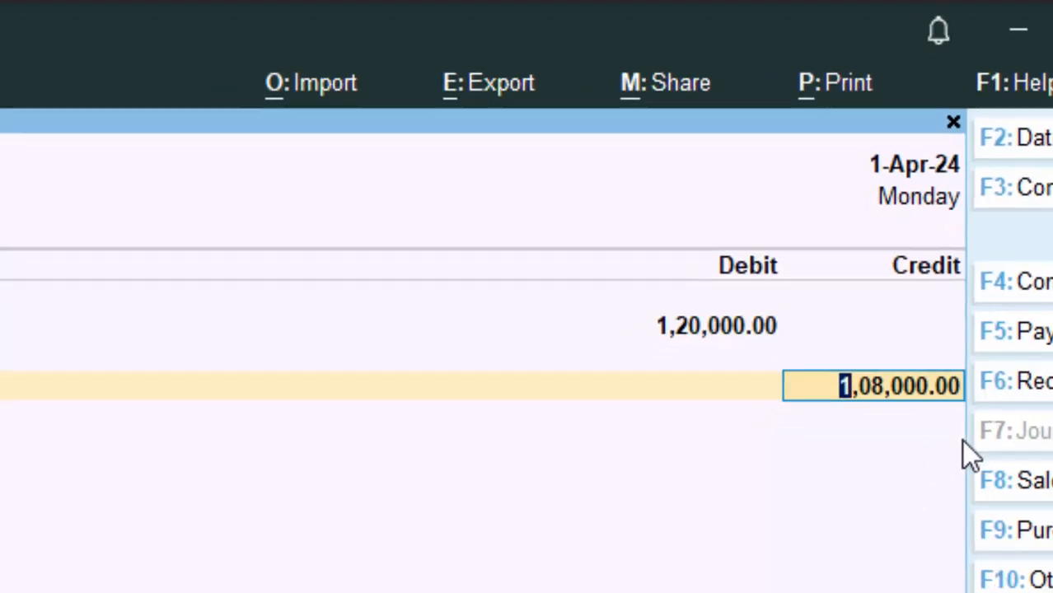
# - Split the creditor's bill into New Ref 1 of 1,20,000 Cr and 12,000 Dr
pyautogui.press('Return')
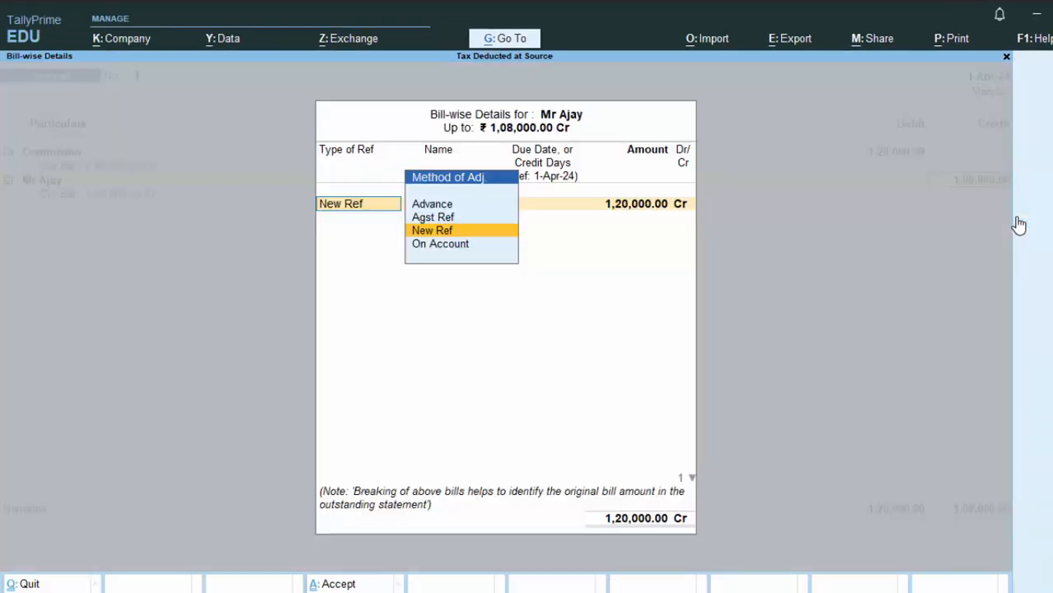
pyautogui.press('Return')
pyautogui.press('Return')
pyautogui.press('Return')
pyautogui.press('Return')
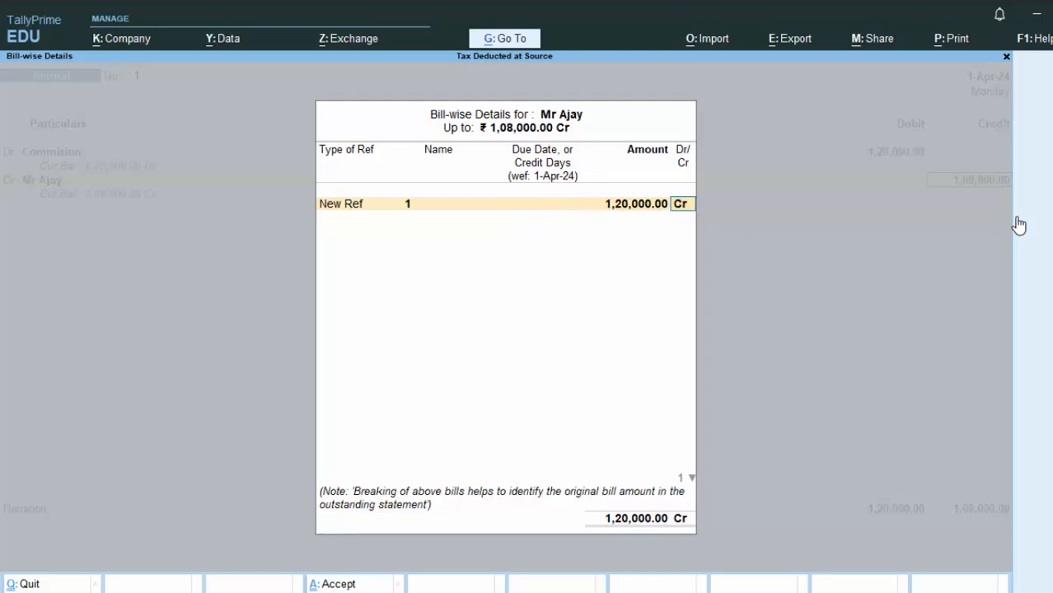
pyautogui.press('Return')
pyautogui.press('Return')
pyautogui.press('Return')
pyautogui.press('Return')
pyautogui.press('Return')
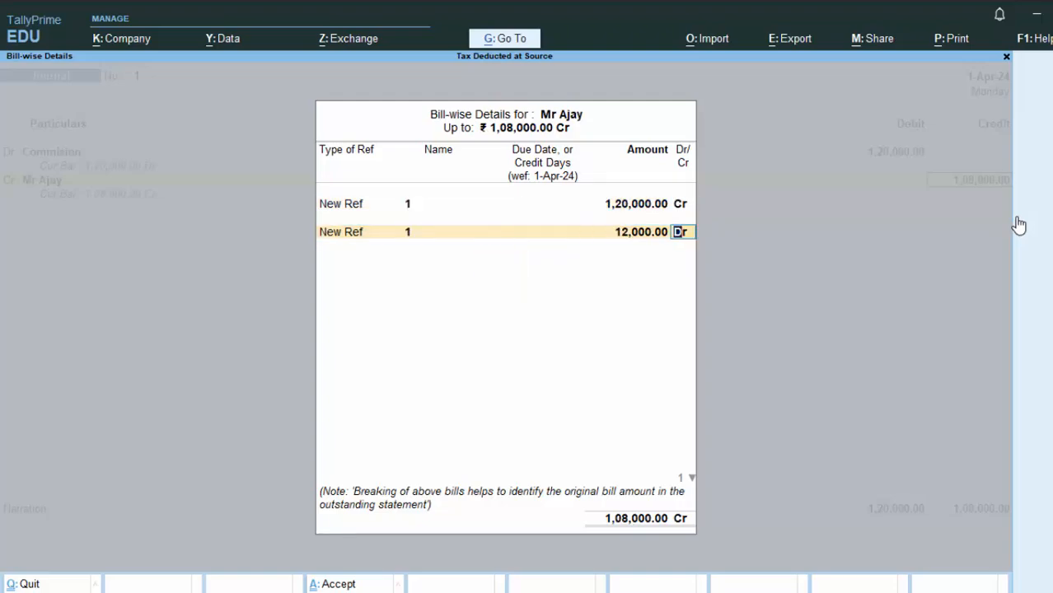
pyautogui.press('Return')
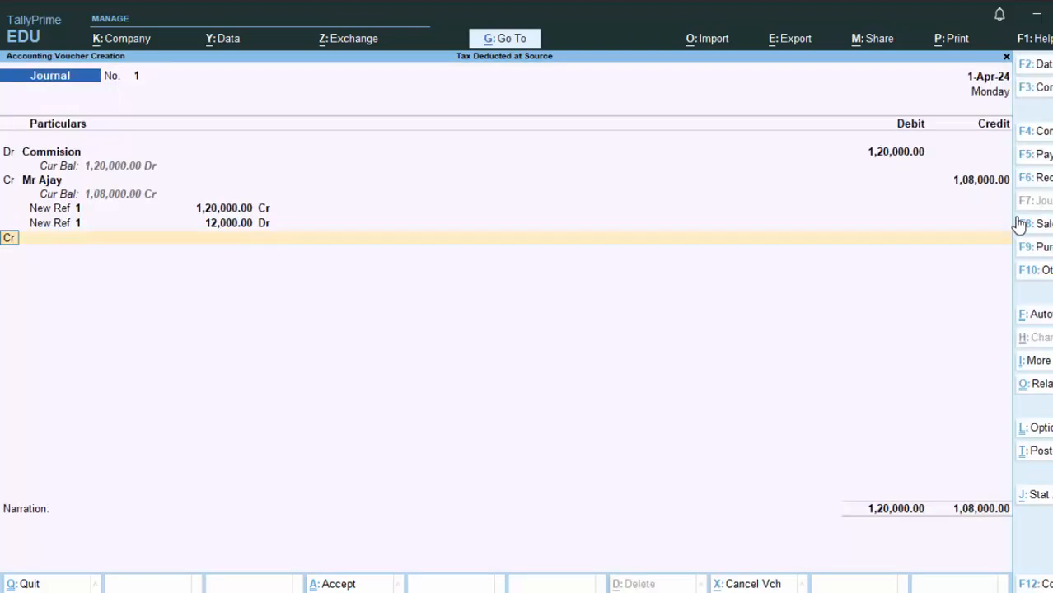
pyautogui.press('Return')
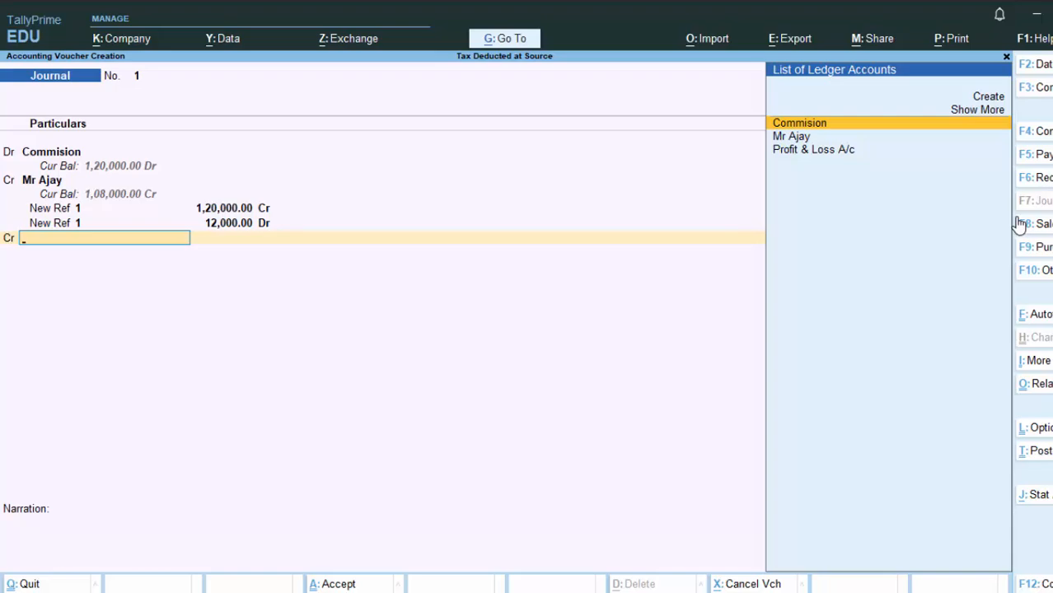
# - Create a ledger 'Tds' under Duties & Taxes, type TDS, nature of payment Tds on Commision
pyautogui.hotkey('alt', 'c')
pyautogui.write('Tds')
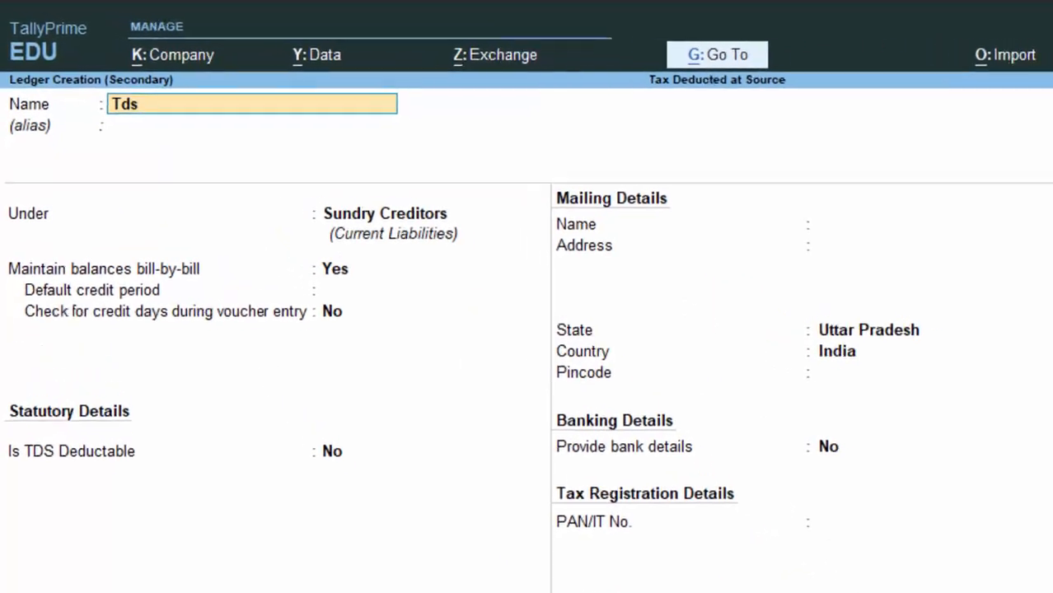
pyautogui.press('Return')
pyautogui.press('Return')
pyautogui.write('D')
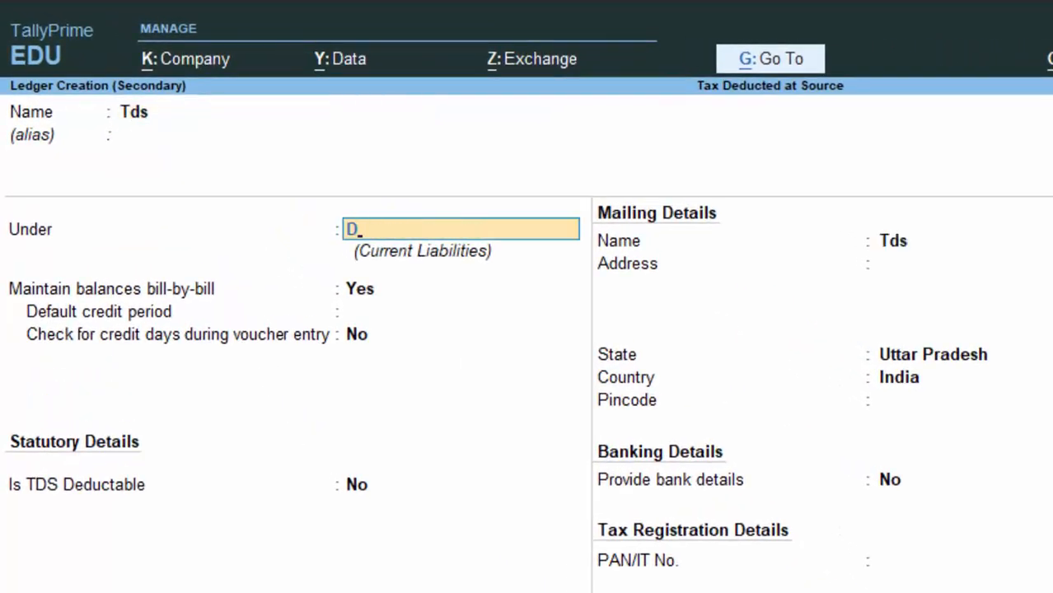
pyautogui.press('Return')
pyautogui.press('Up')
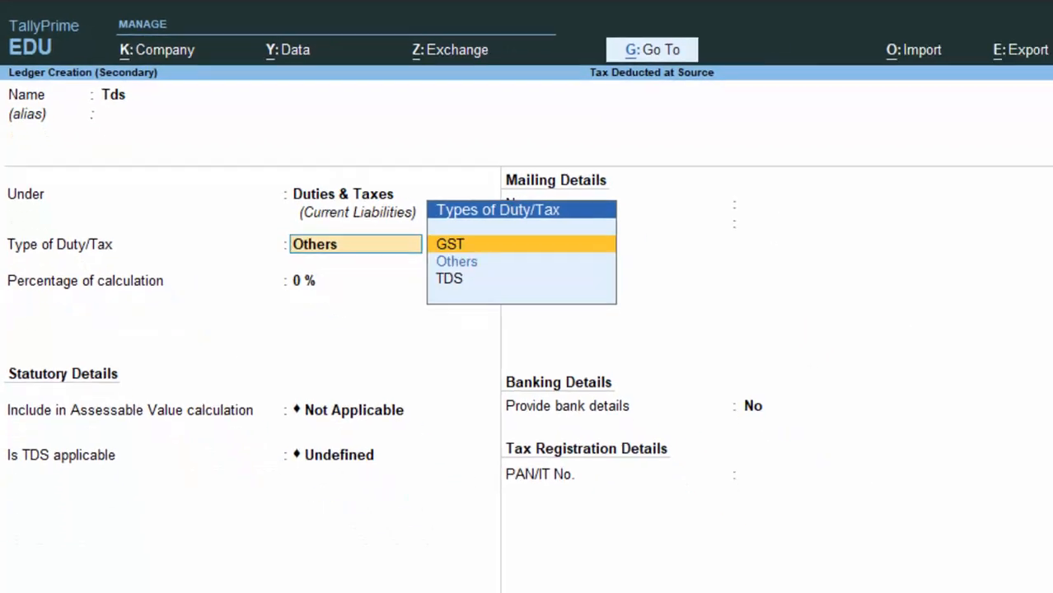
pyautogui.press('Down')
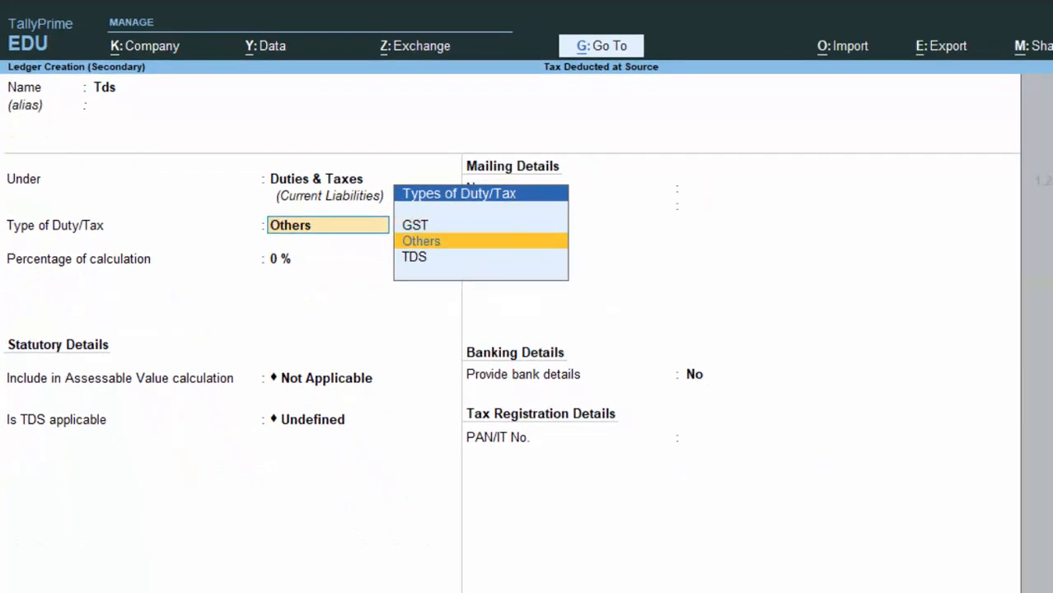
pyautogui.press('Down')
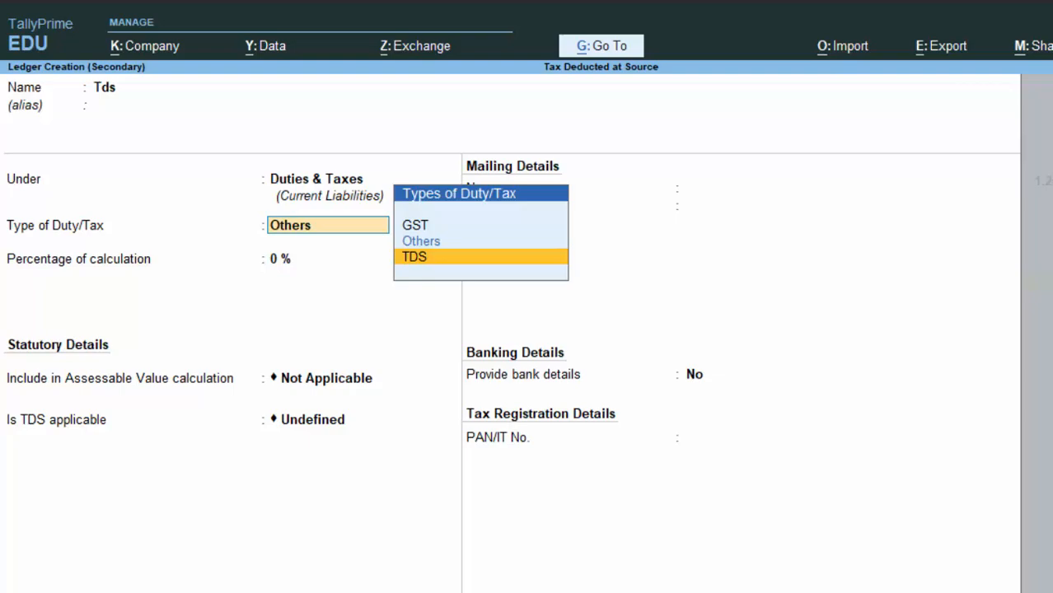
pyautogui.press('Return')
pyautogui.press('Down')
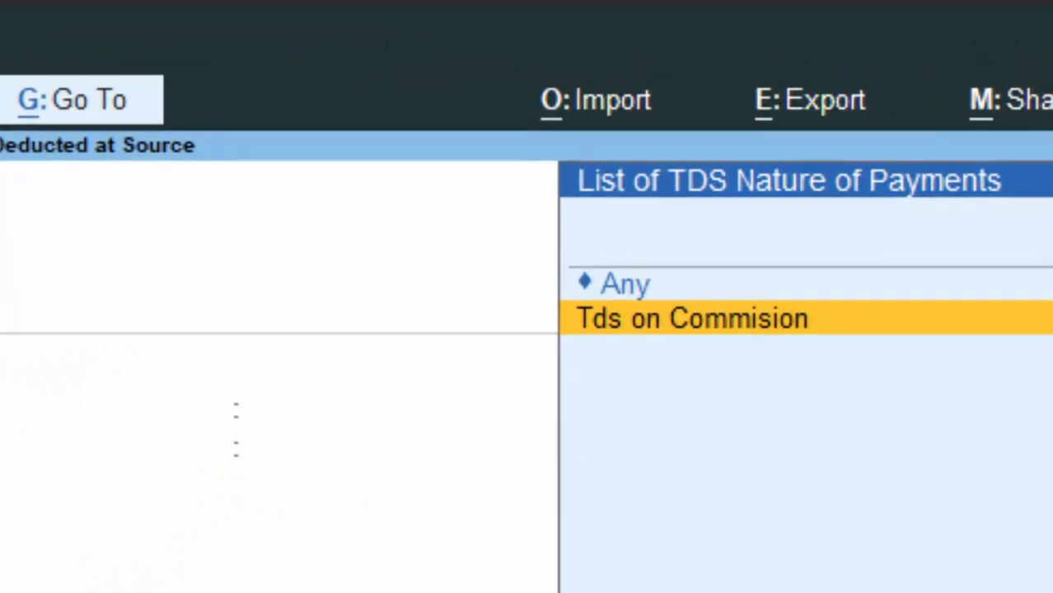
pyautogui.press('Return')
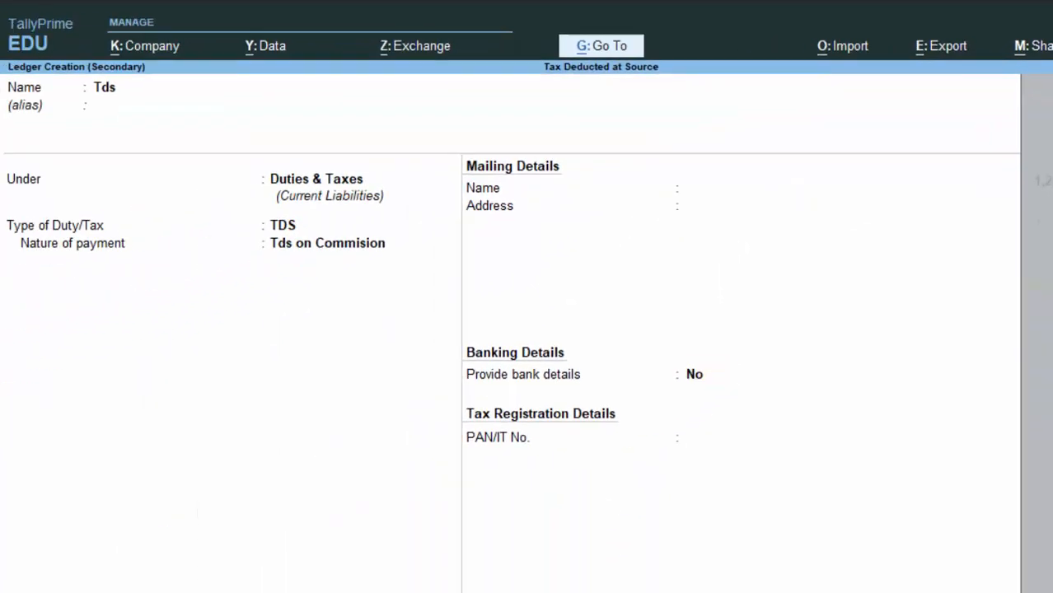
pyautogui.hotkey('ctrl', 'a')
# - Credit Tds 12,000, add narration 'Tds deducted', and save Journal No. 1
pyautogui.press('Return')
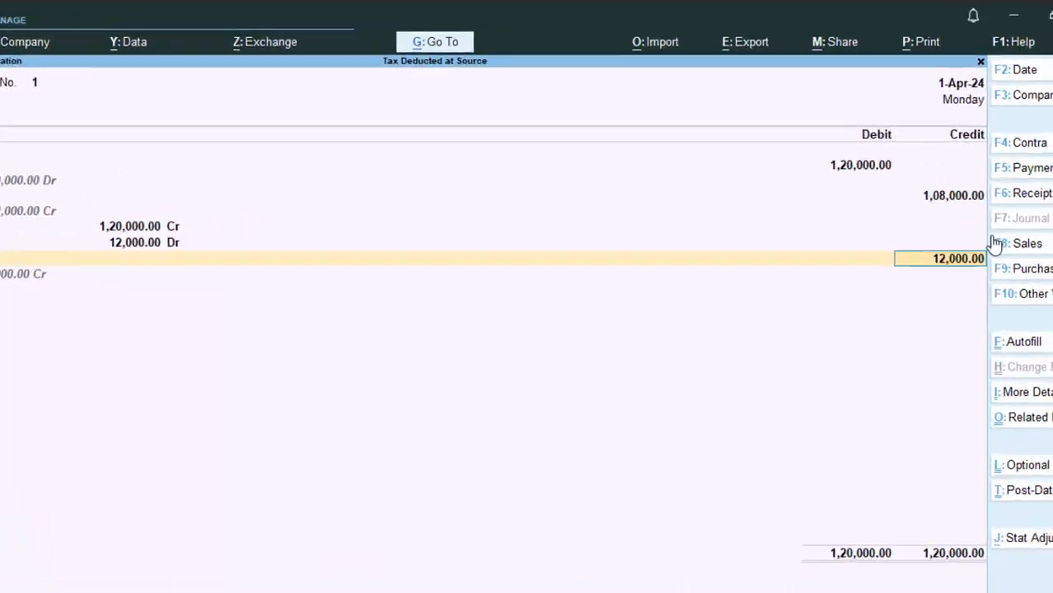
pyautogui.press('Return')
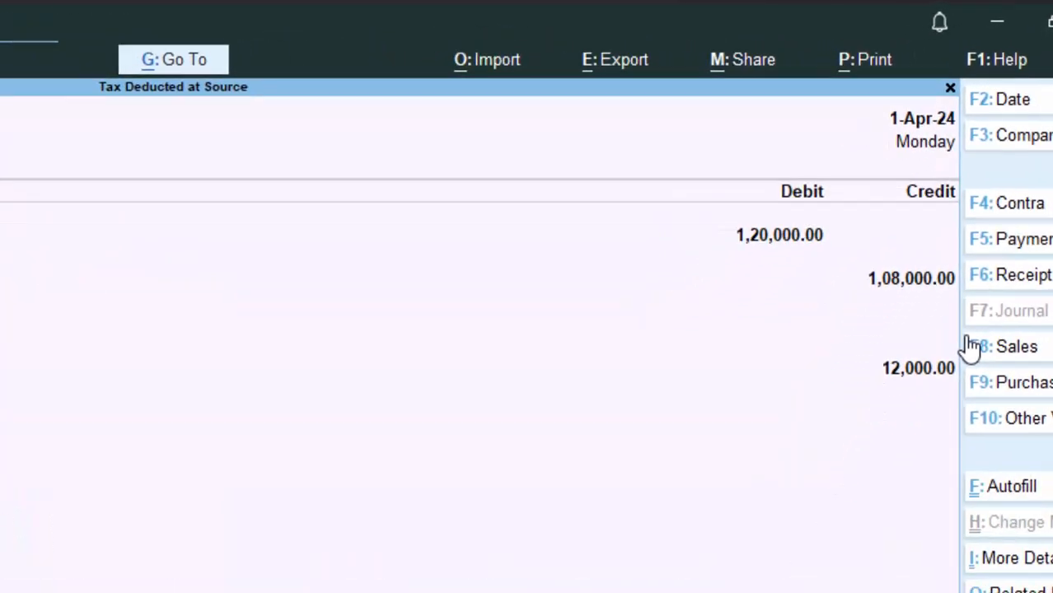
pyautogui.write('Tds')
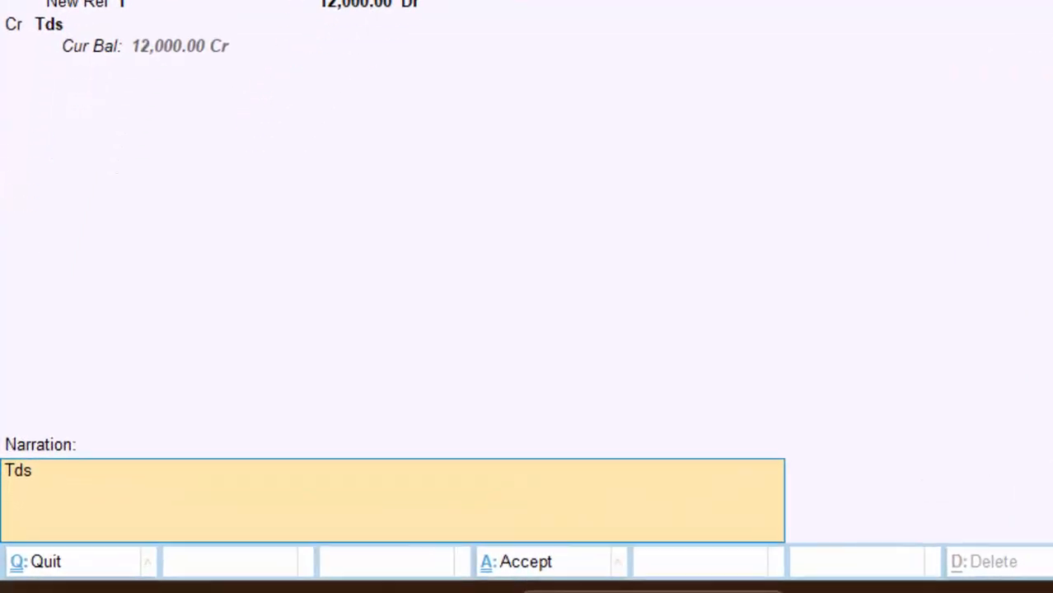
pyautogui.write(' deducted')
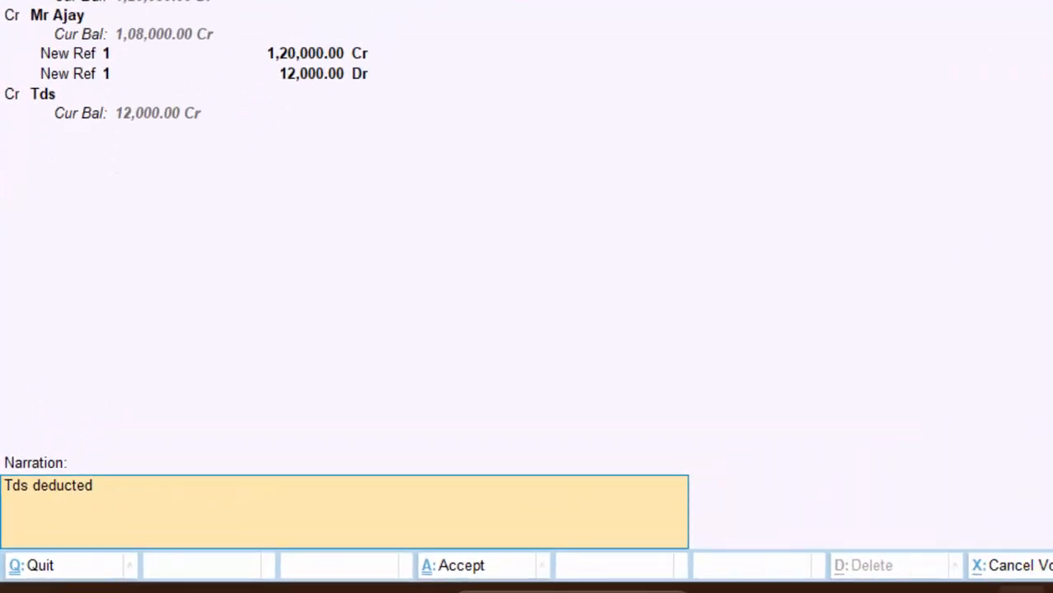
pyautogui.press('Return')
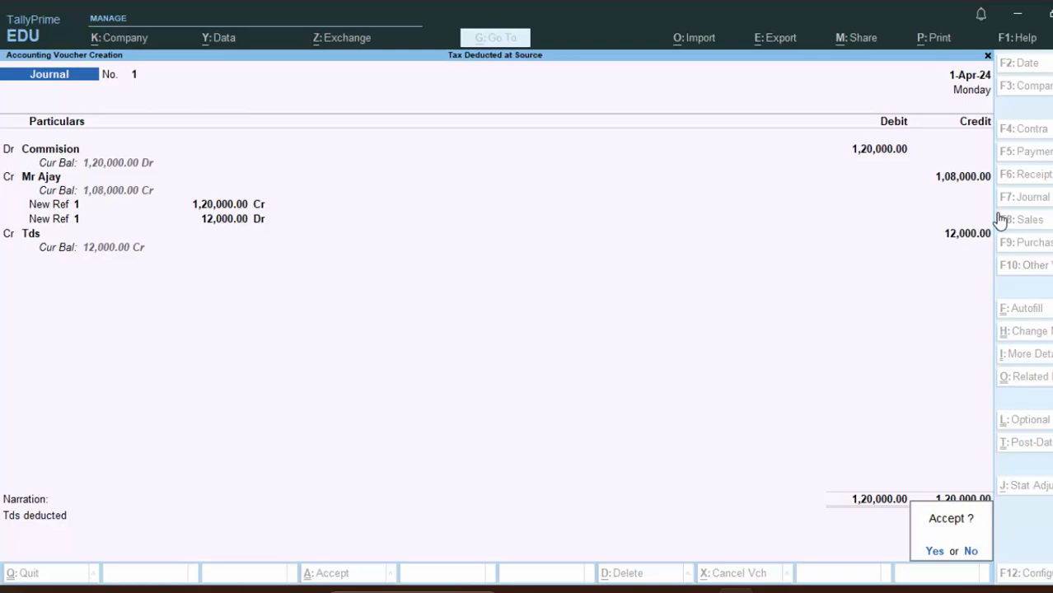
pyautogui.press('Return')
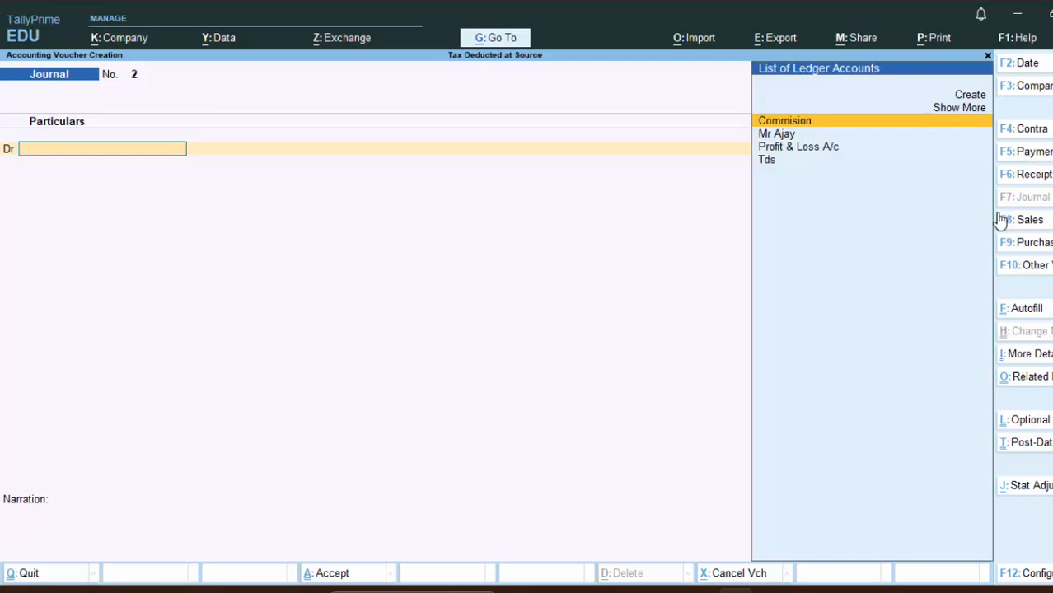
# - Date Journal No. 2 as 1-7-24 and debit Commision 1,50,000
pyautogui.press('F2')
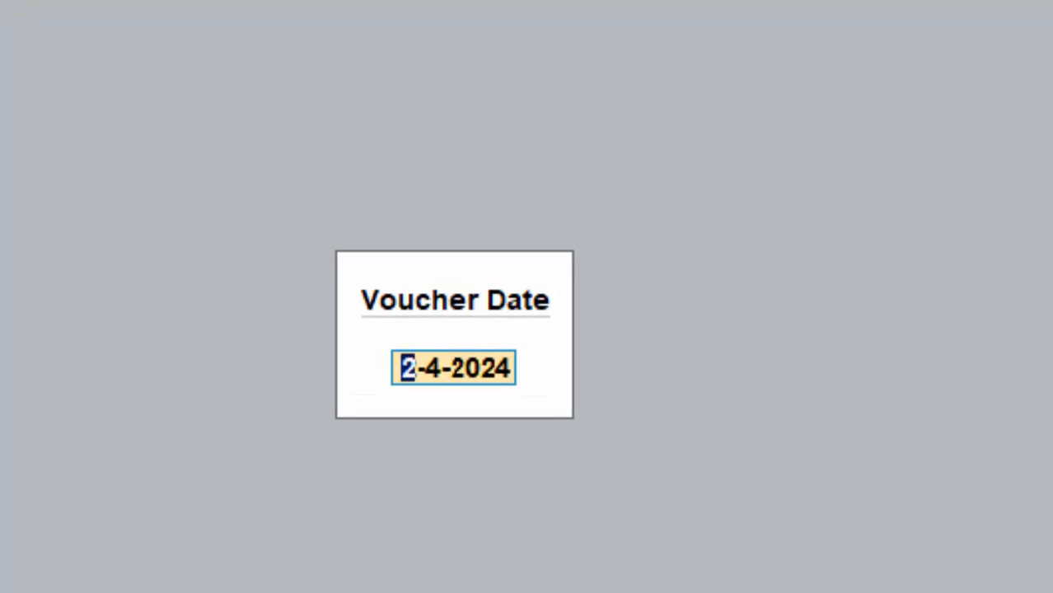
pyautogui.write('1-7-24')
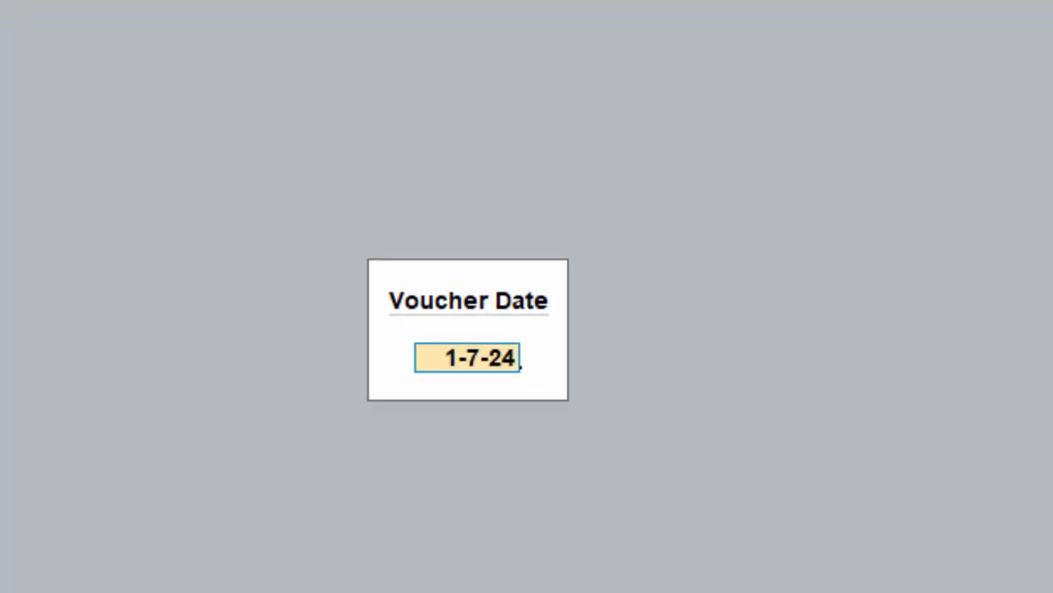
pyautogui.press('Return')
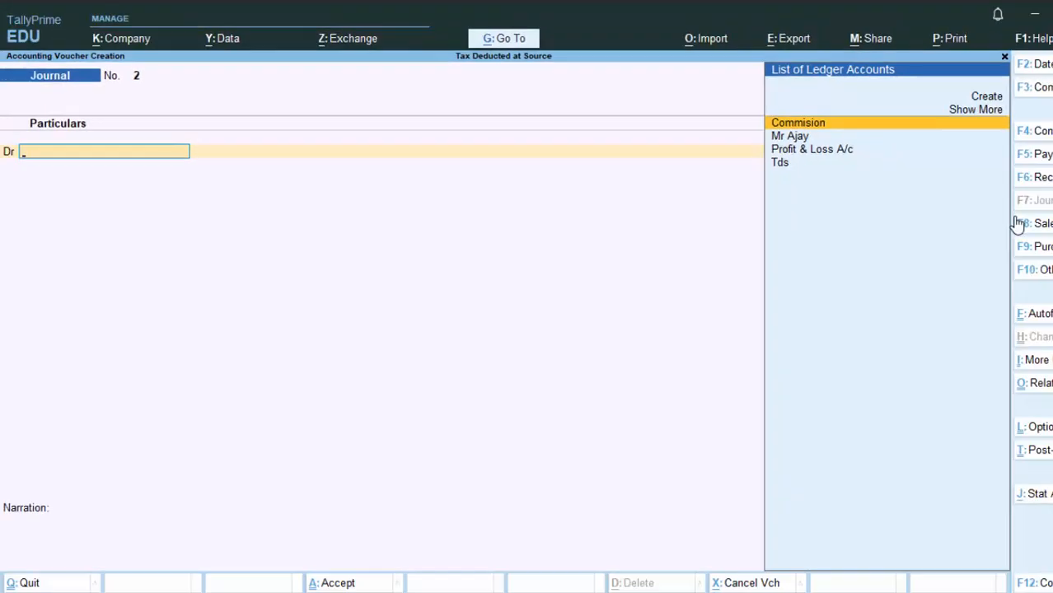
pyautogui.press('Return')
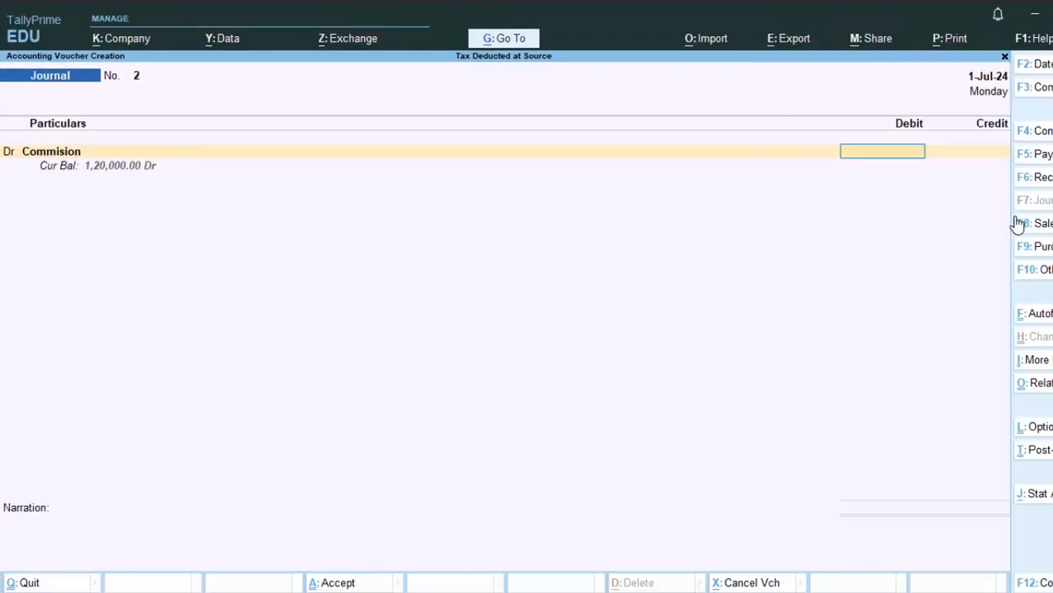
pyautogui.write('1,5')
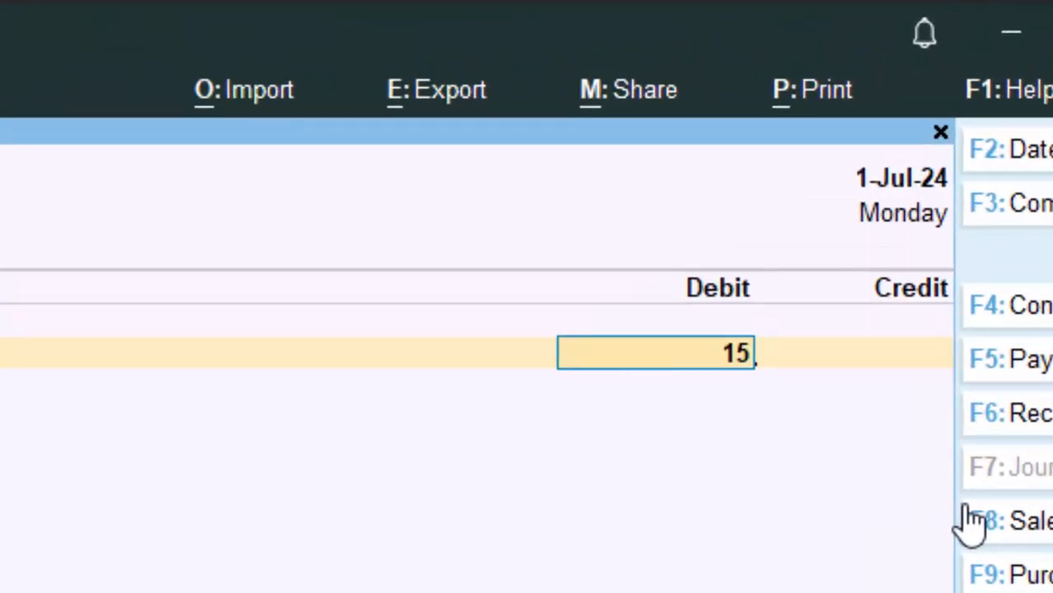
pyautogui.write('0,0')
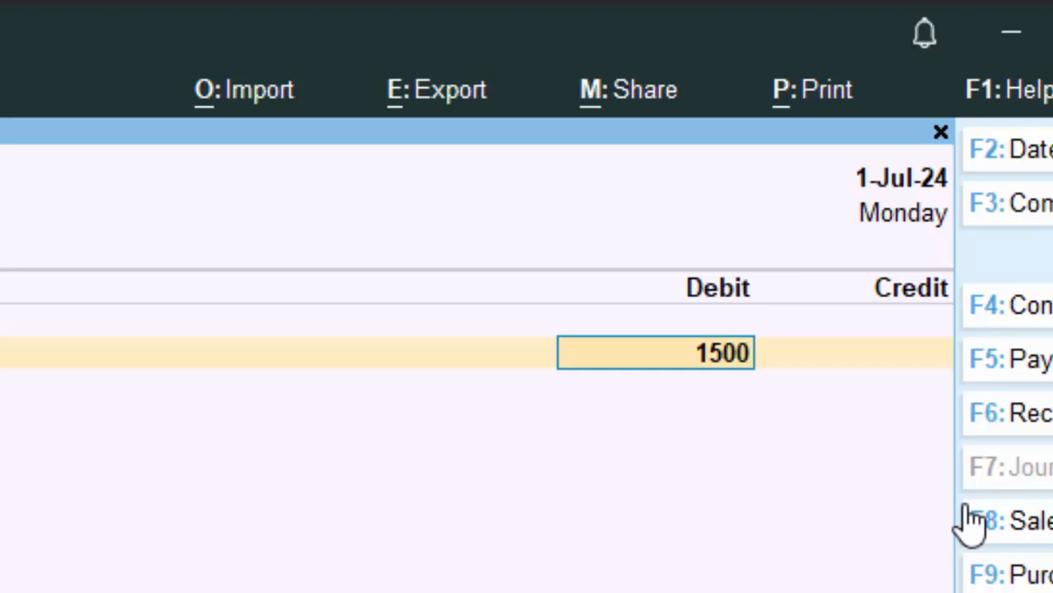
pyautogui.write('00')
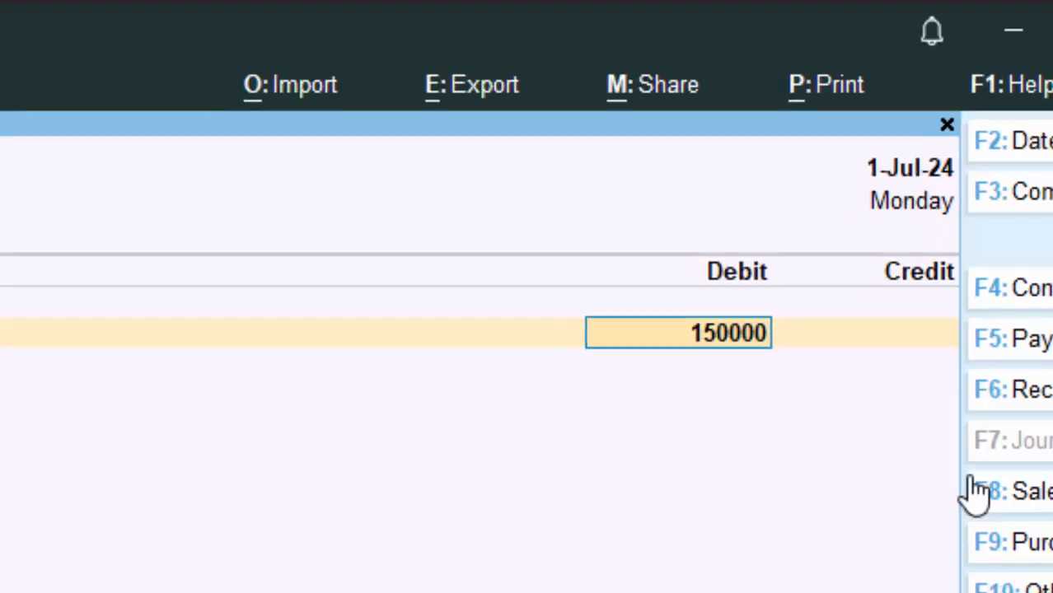
pyautogui.press('Return')
pyautogui.press('Return')
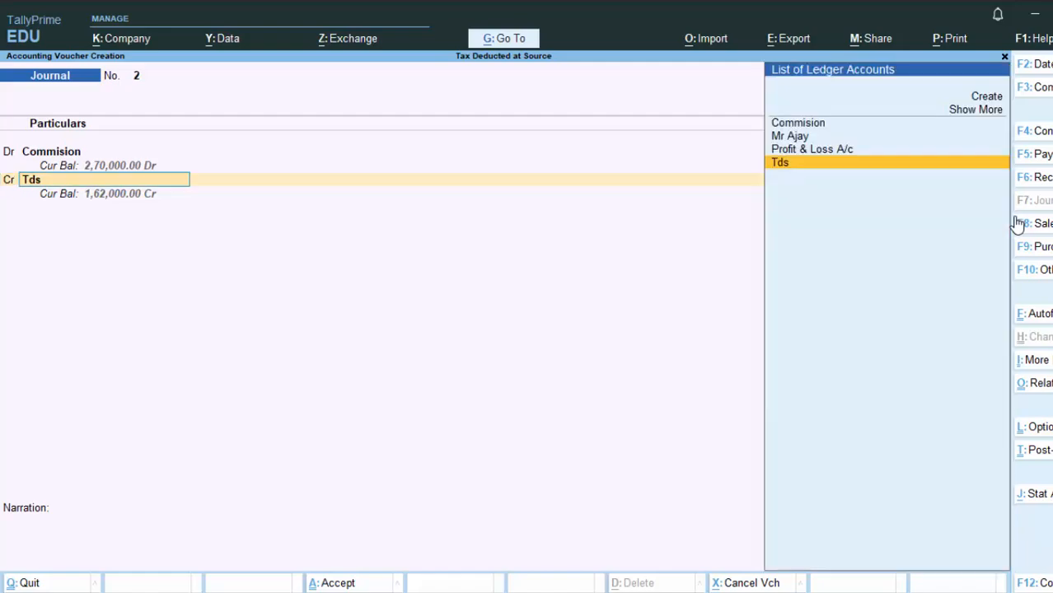
# - Add a 1,35,000 credit line and begin creating a new creditor ledger for it
pyautogui.press('Up')
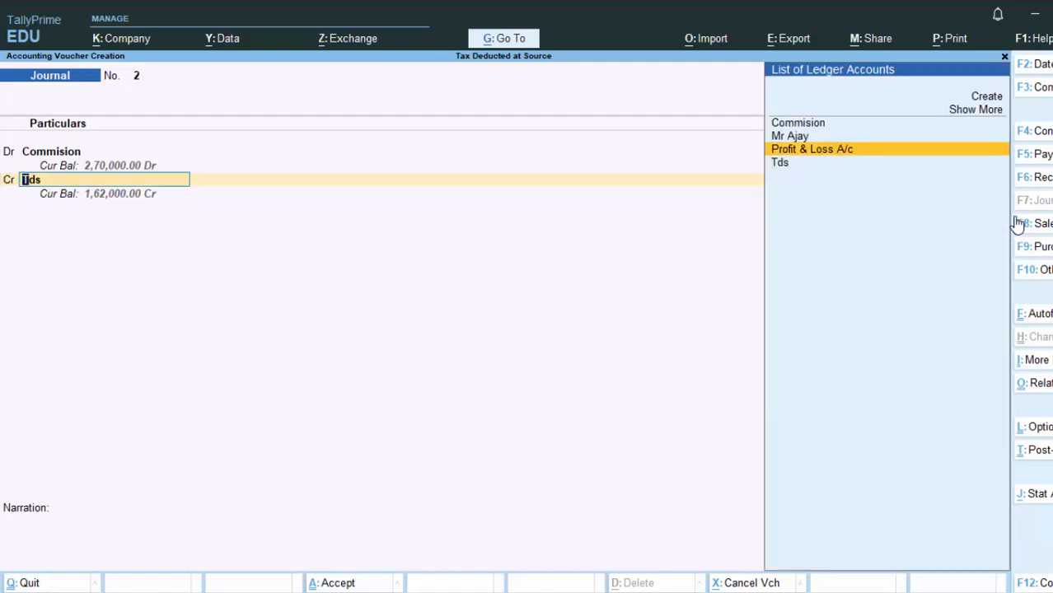
pyautogui.press('Up')
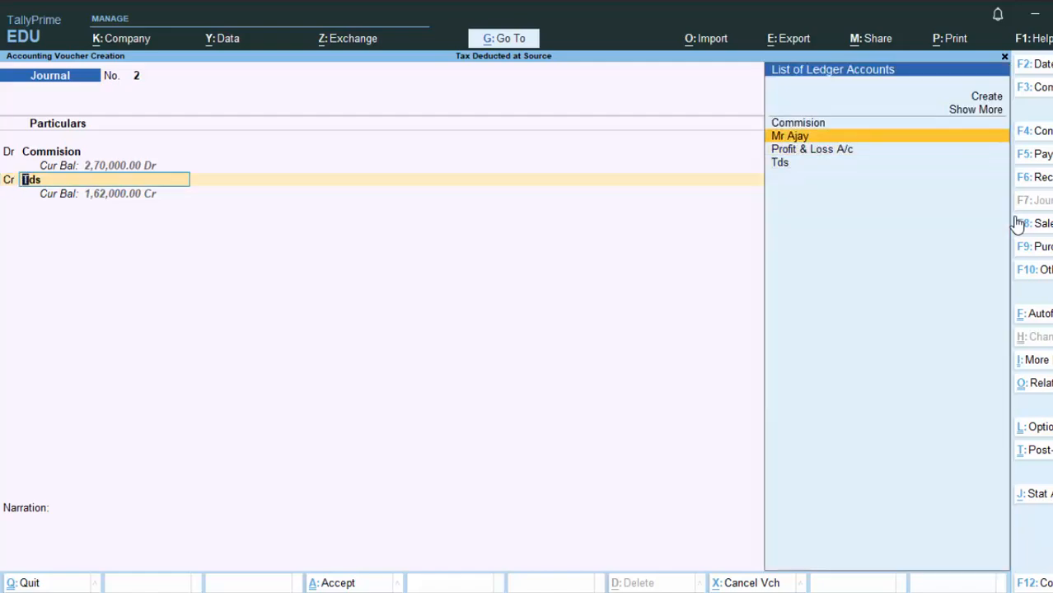
pyautogui.press('Return')
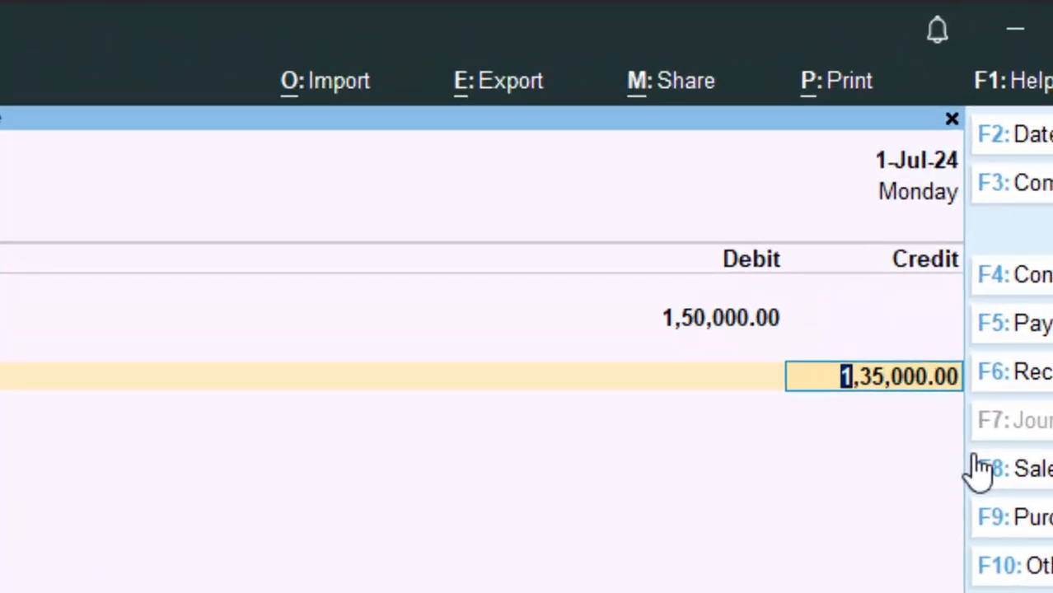
pyautogui.press('Return')
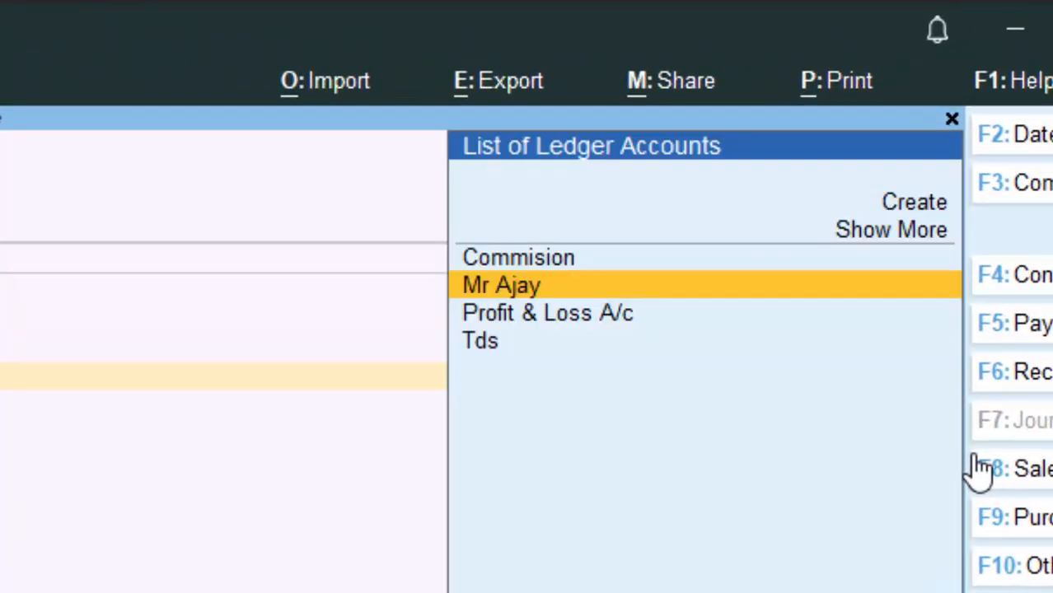
pyautogui.hotkey('alt', 'c')
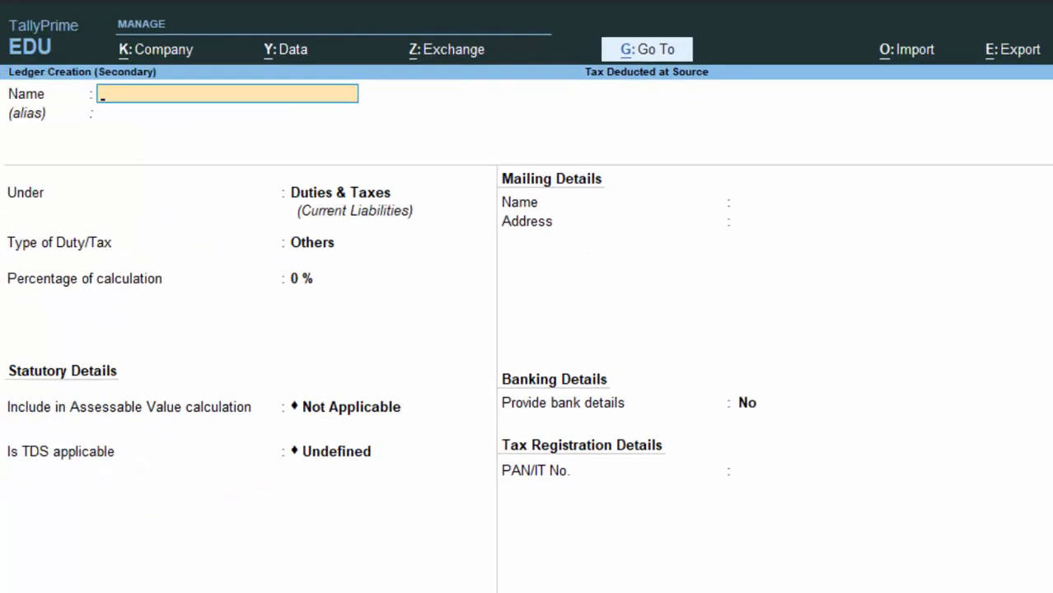
# - Name the second agent's ledger under Sundry Creditors, TDS deductible, deductee type Body of Individuals
pyautogui.write('Mr Bhar')
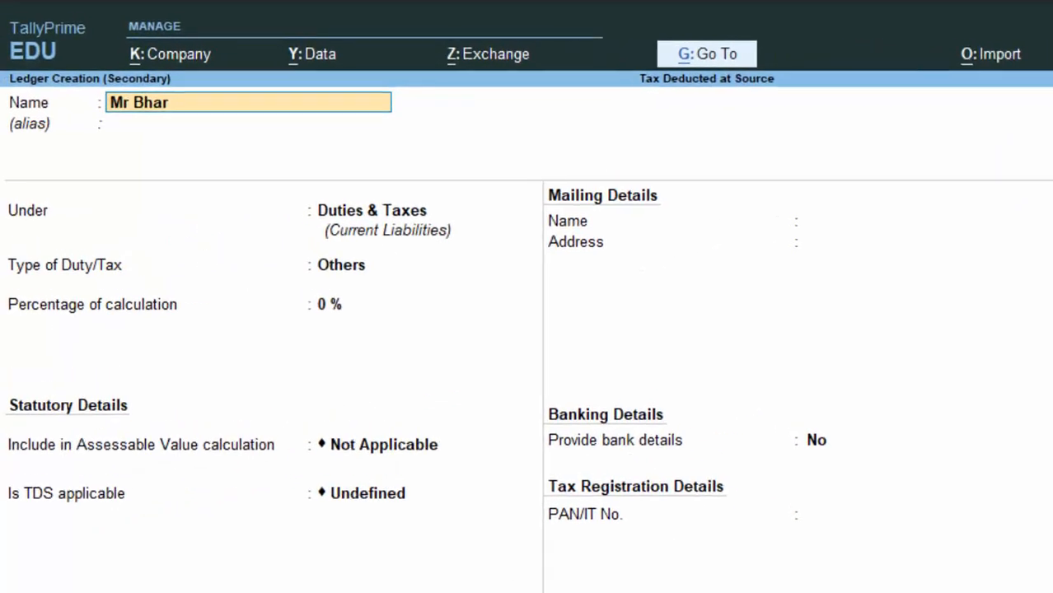
pyautogui.write('dwaj')
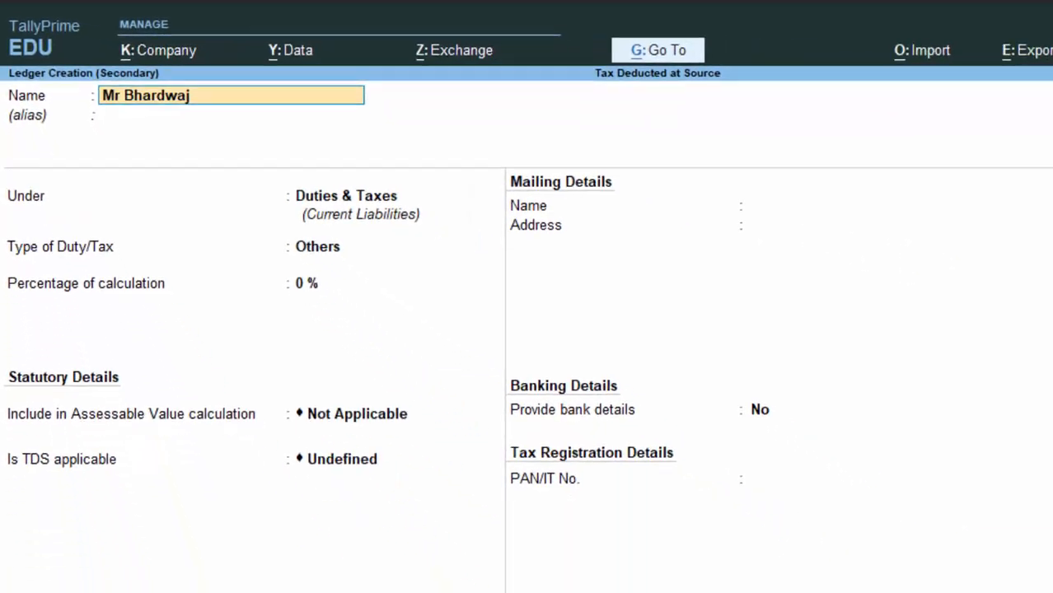
pyautogui.press('Return')
pyautogui.press('Return')
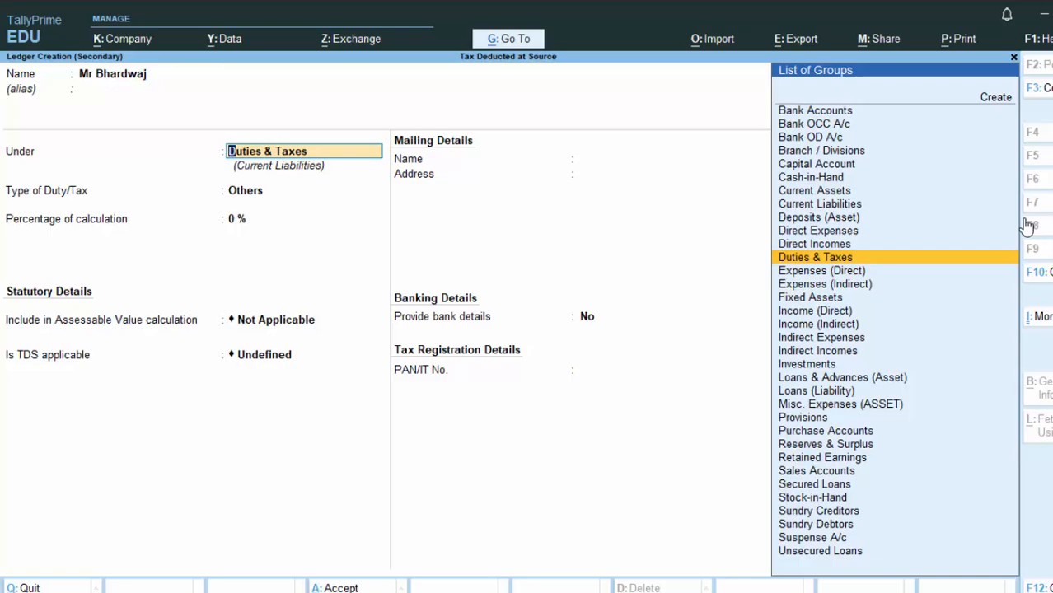
pyautogui.write('S')
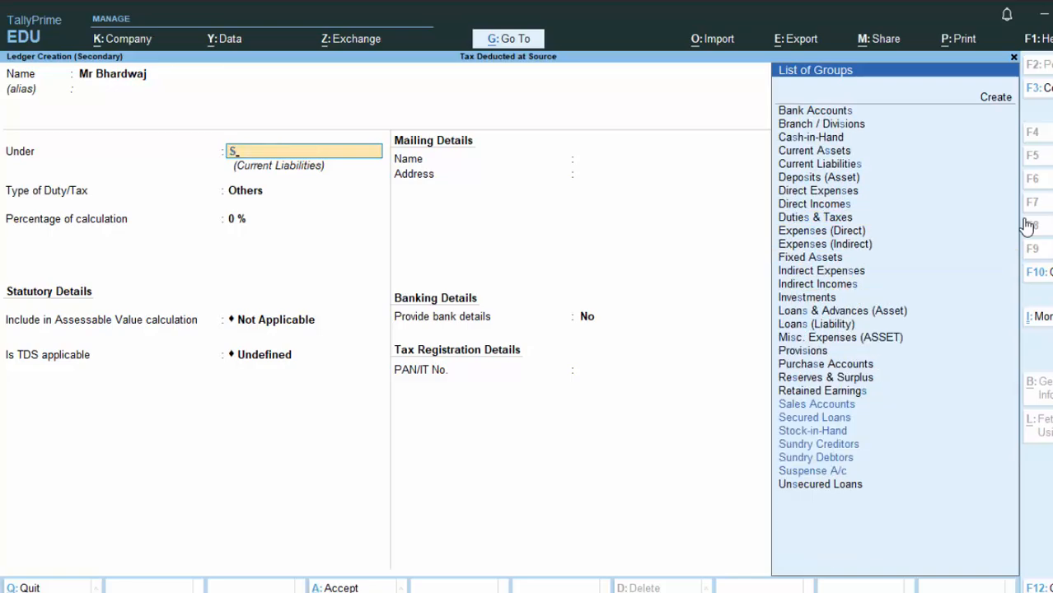
pyautogui.press('Down')
pyautogui.press('Down')
pyautogui.press('Down')
pyautogui.press('Down')
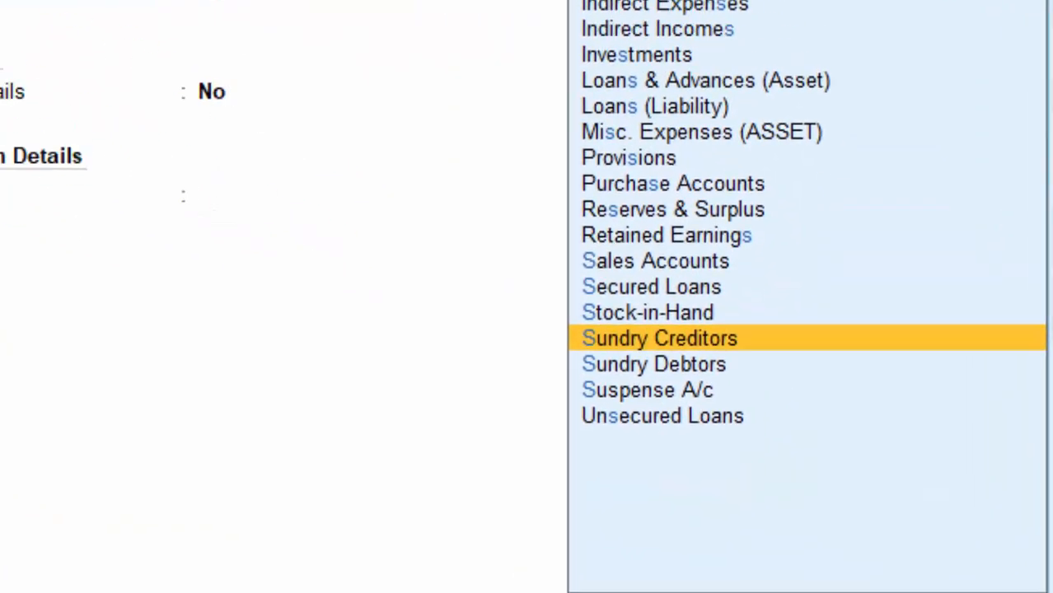
pyautogui.press('Return')
pyautogui.press('Return')
pyautogui.press('Return')
pyautogui.press('Return')
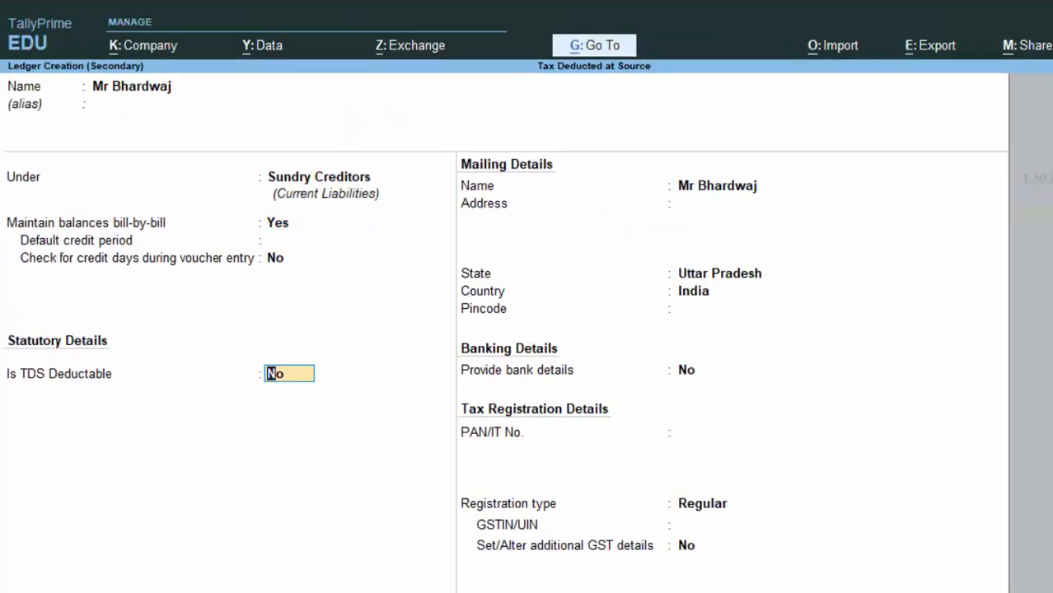
pyautogui.write('y')
pyautogui.press('Return')
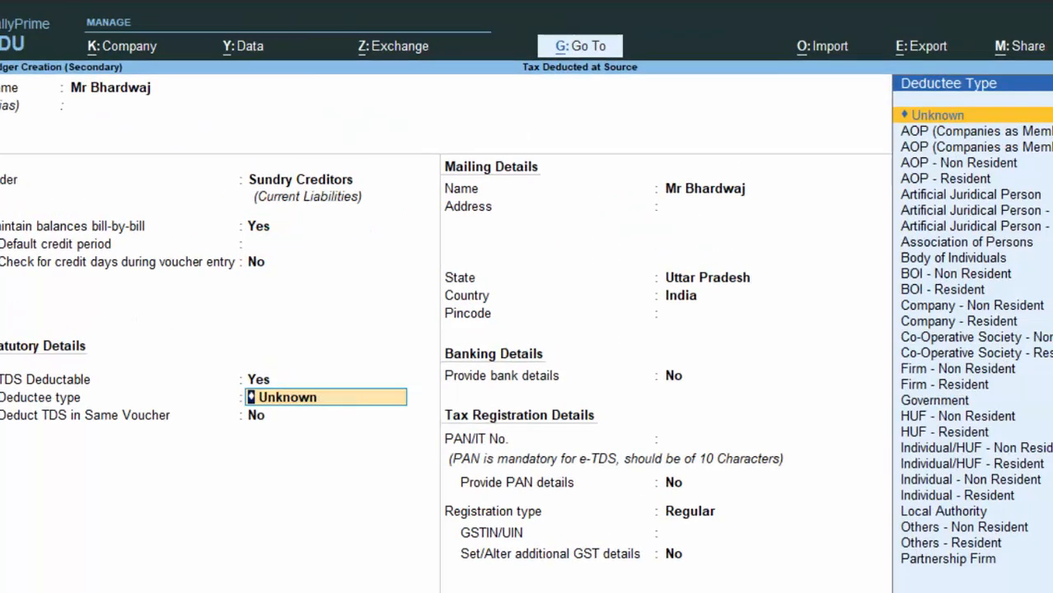
pyautogui.press('Down')
pyautogui.press('Down')
pyautogui.press('Down')
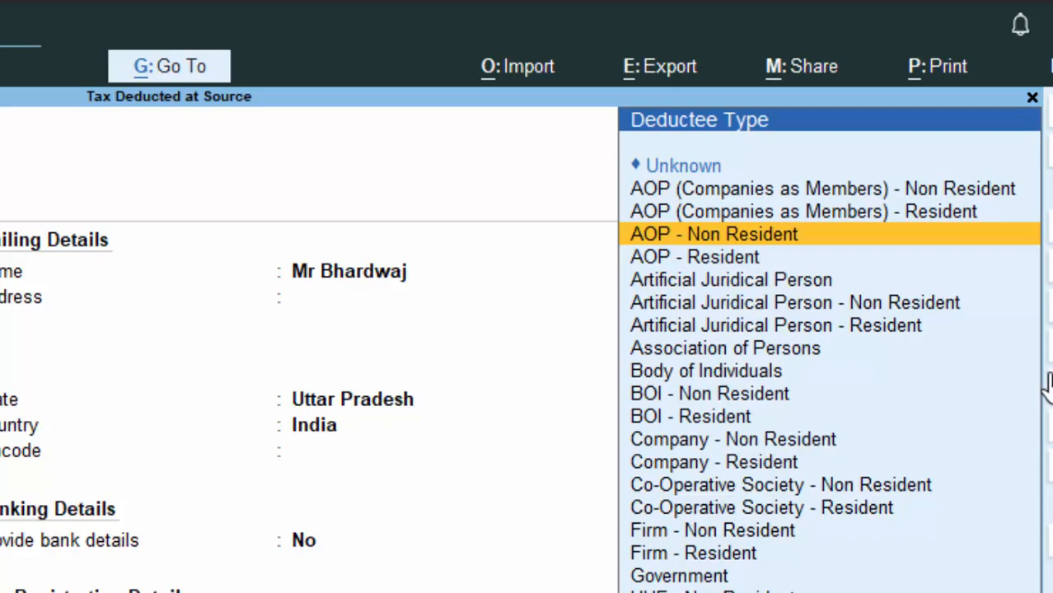
pyautogui.press('Down')
pyautogui.press('Down')
pyautogui.press('Down')
pyautogui.press('Down')
pyautogui.press('Down')
pyautogui.press('Down')
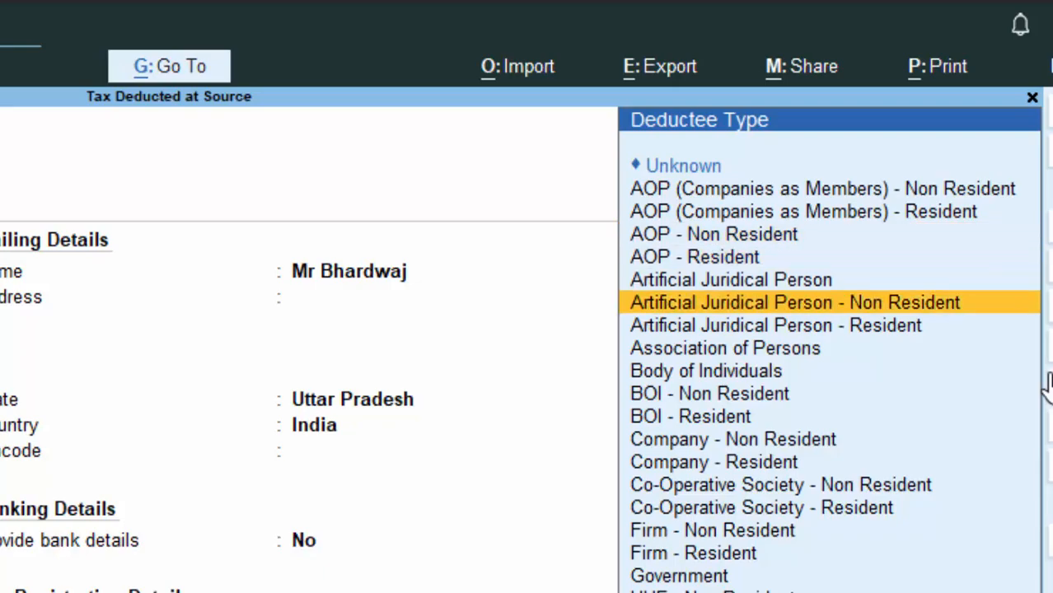
pyautogui.press('Return')
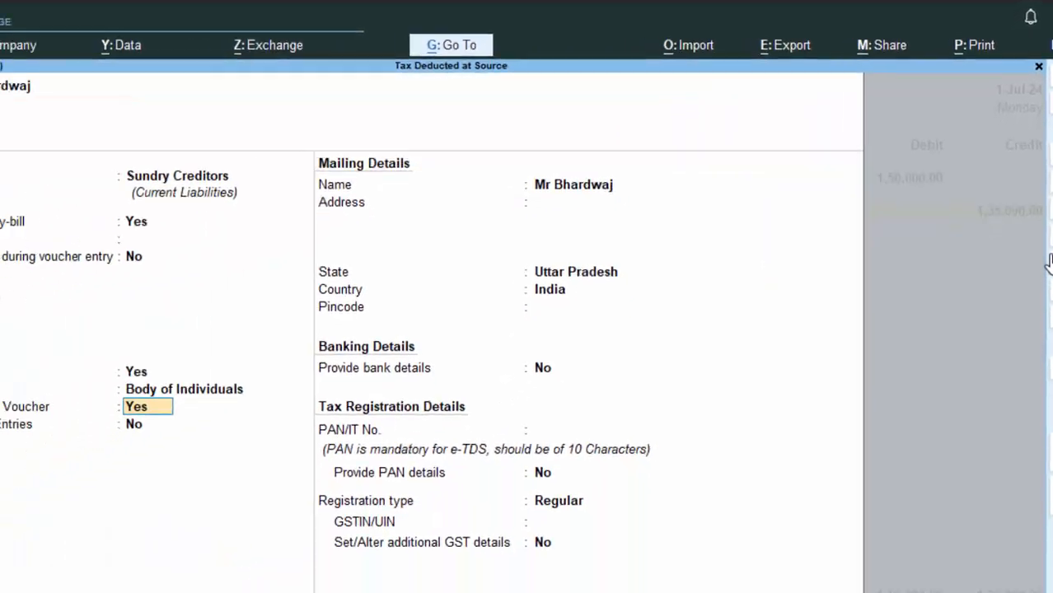
pyautogui.press('Return')
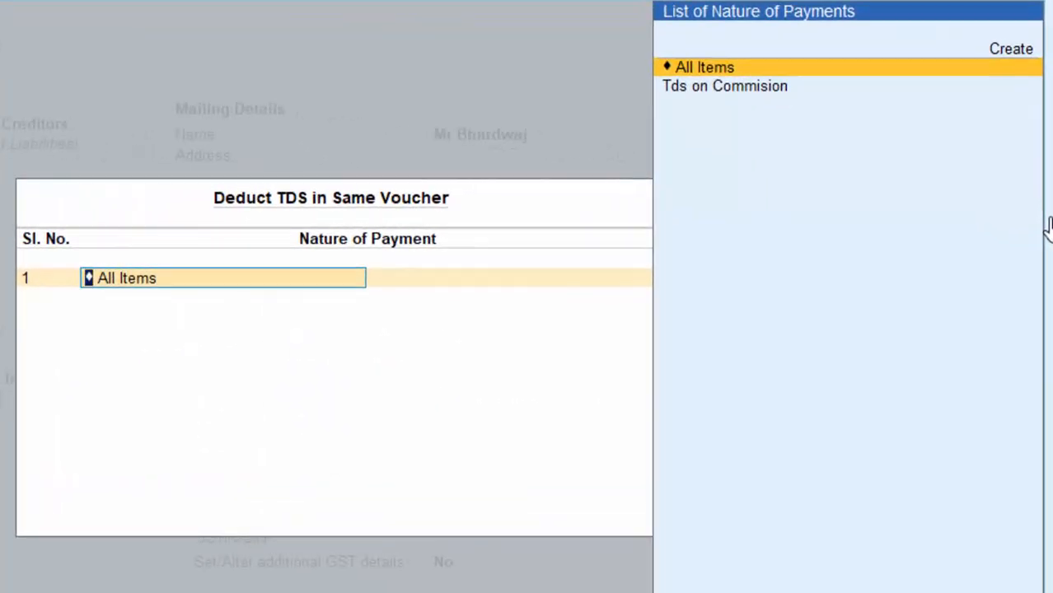
# - Set nature of payment to Tds on Commision, enter the agent's PAN with details, and save
pyautogui.press('Down')
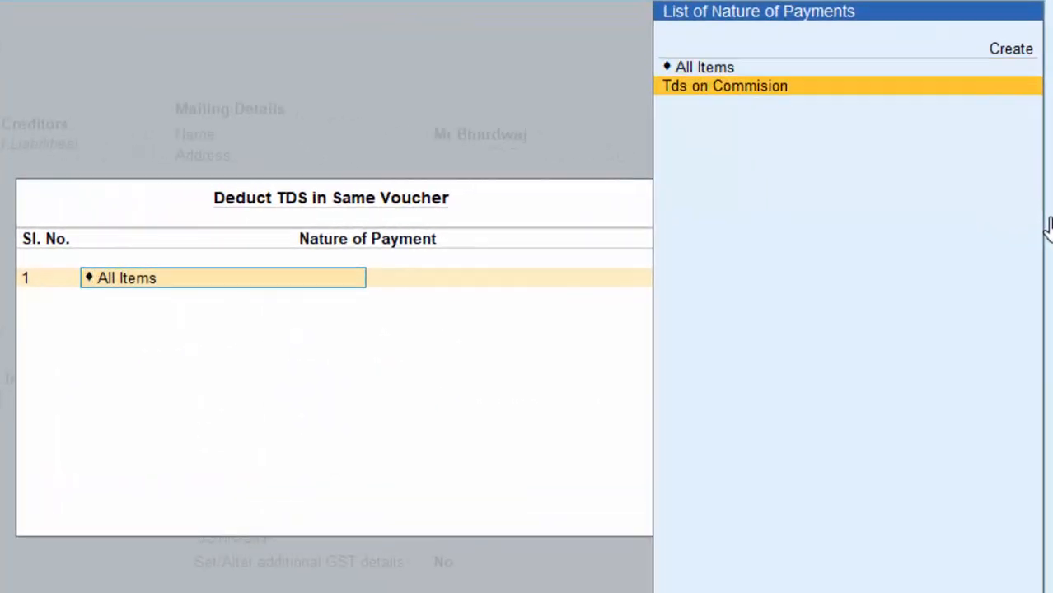
pyautogui.press('Return')
pyautogui.press('Return')
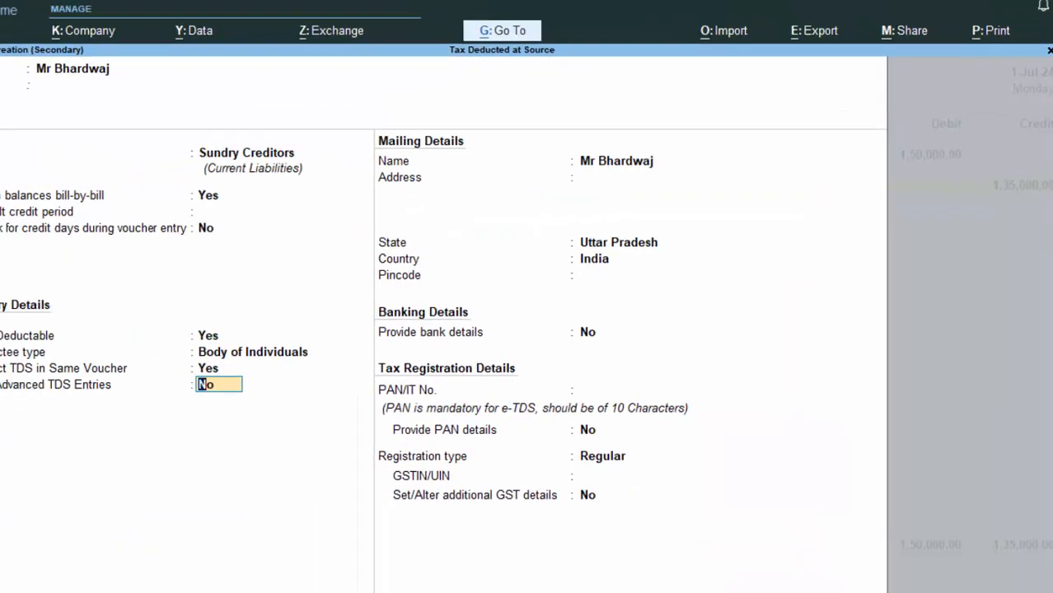
pyautogui.press('Return')
pyautogui.press('Return')
pyautogui.press('Return')
pyautogui.press('Return')
pyautogui.press('Return')
pyautogui.press('Return')
pyautogui.press('Return')
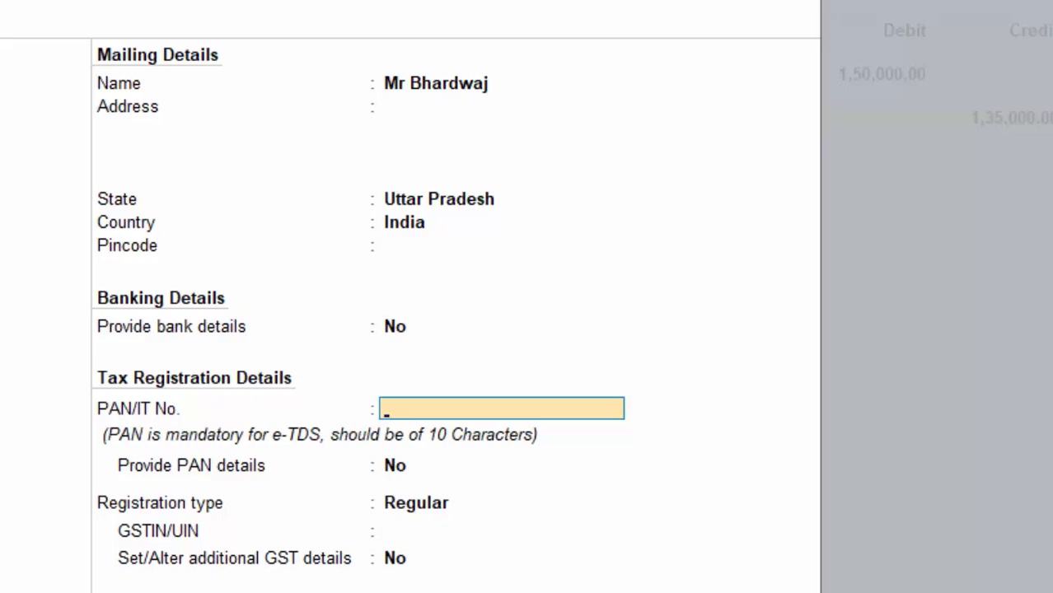
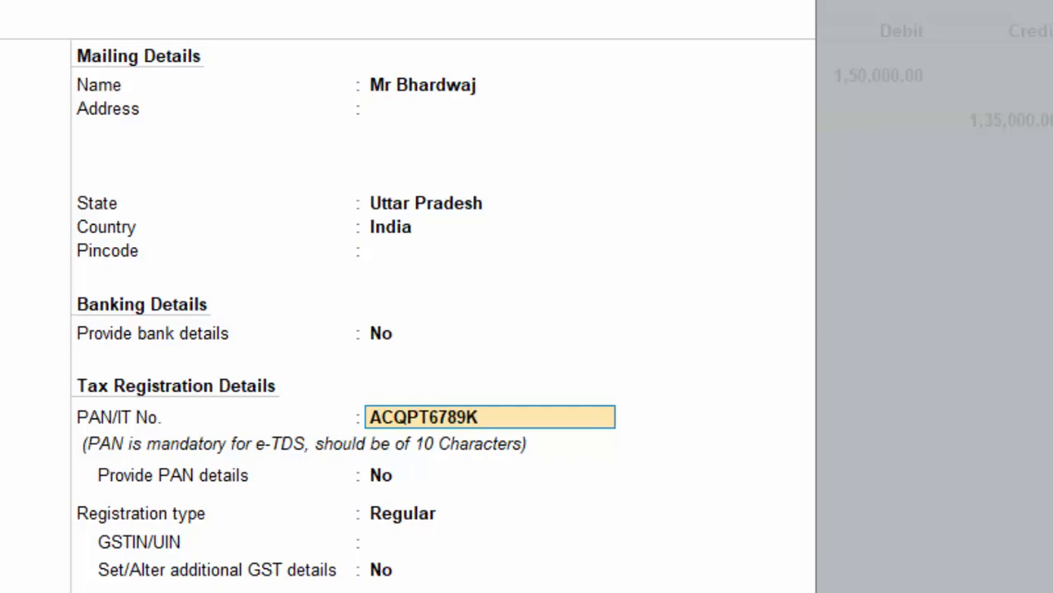
pyautogui.press('Return')
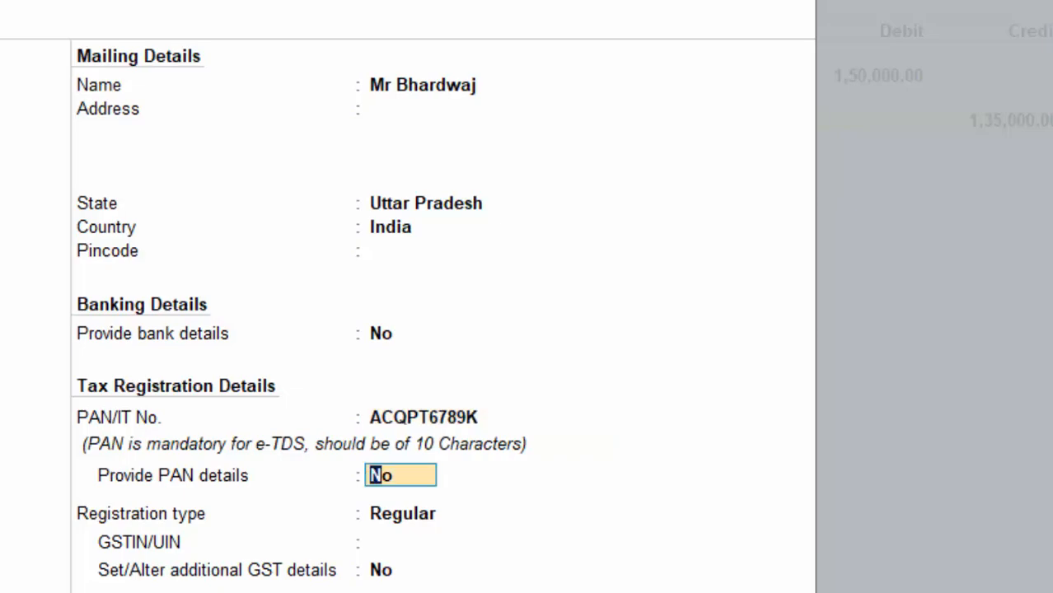
pyautogui.write('y')
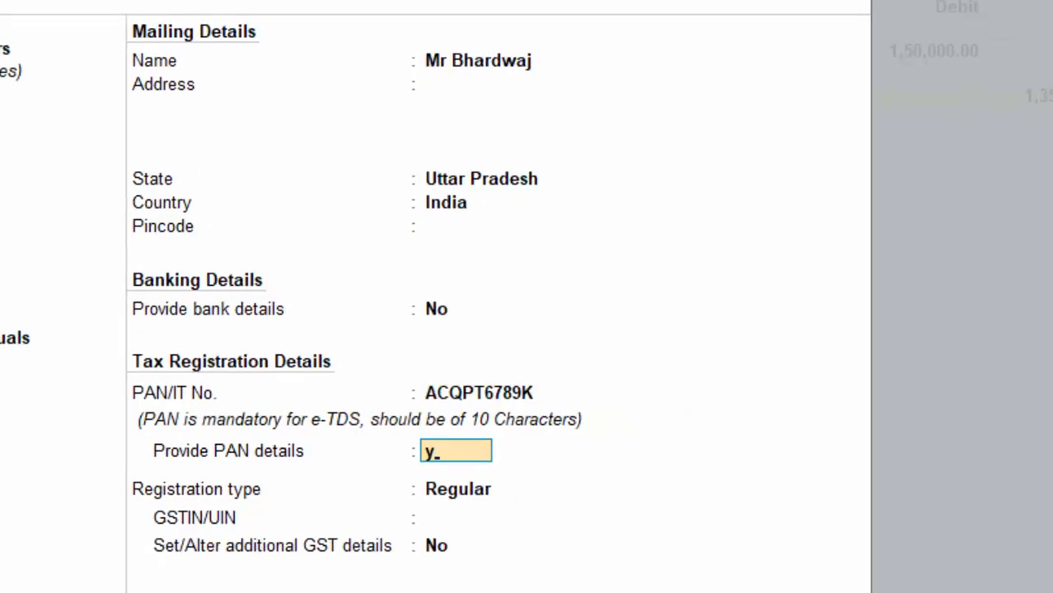
pyautogui.press('Return')
pyautogui.press('Return')
pyautogui.press('Return')
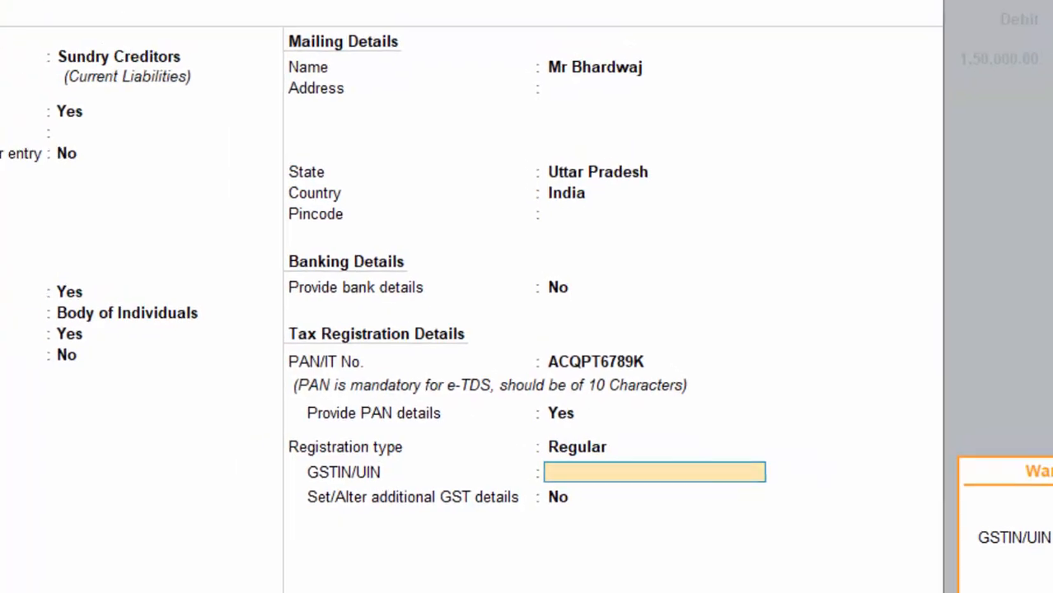
pyautogui.press('Return')
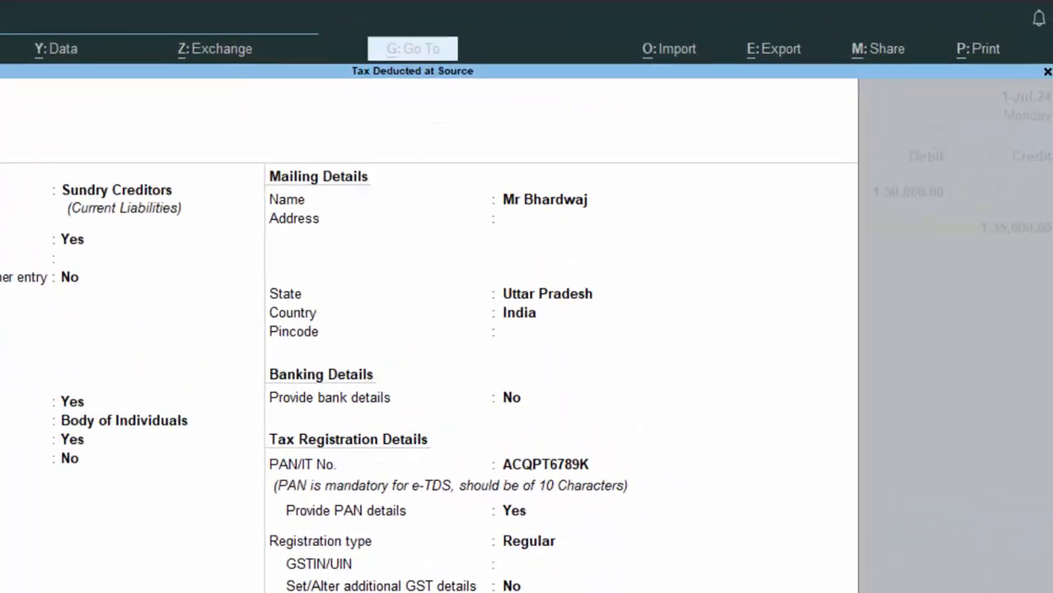
pyautogui.press('Return')
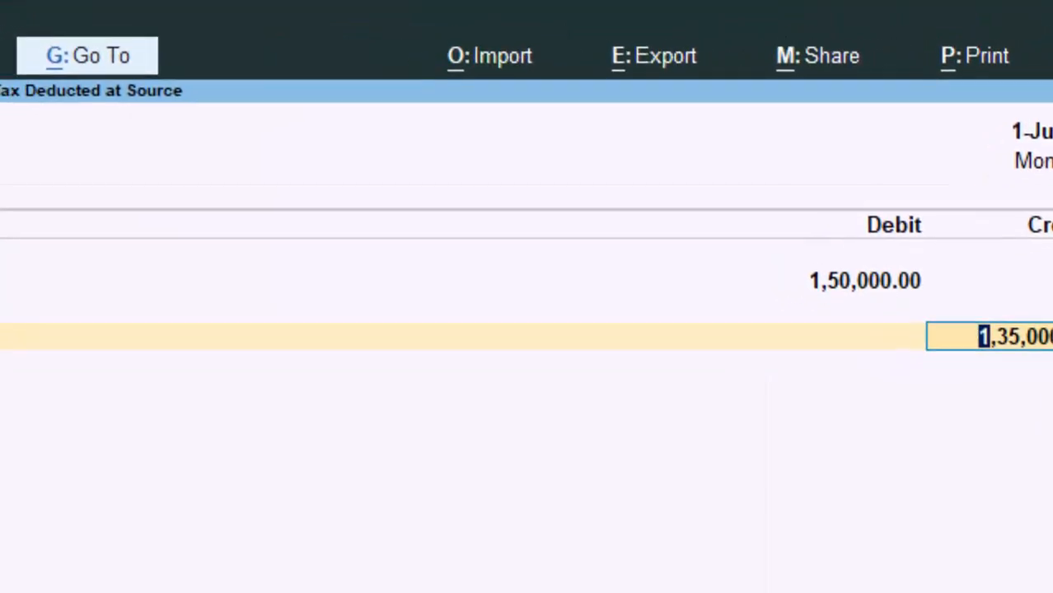
# - Split the bill into New Ref 2 1,50,000 Cr and 15,000 Dr, narrate 'tds deducted on commision', and save
pyautogui.press('Return')
pyautogui.press('Return')
pyautogui.press('Return')
pyautogui.press('Return')
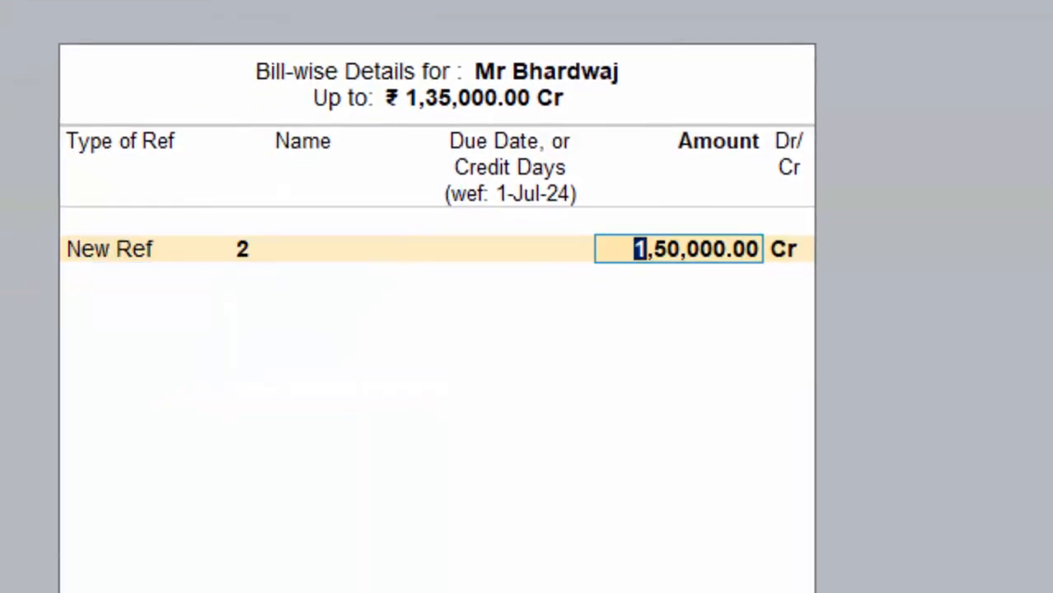
pyautogui.press('Return')
pyautogui.press('Return')
pyautogui.press('Return')
pyautogui.press('Return')
pyautogui.press('Return')
pyautogui.press('Return')
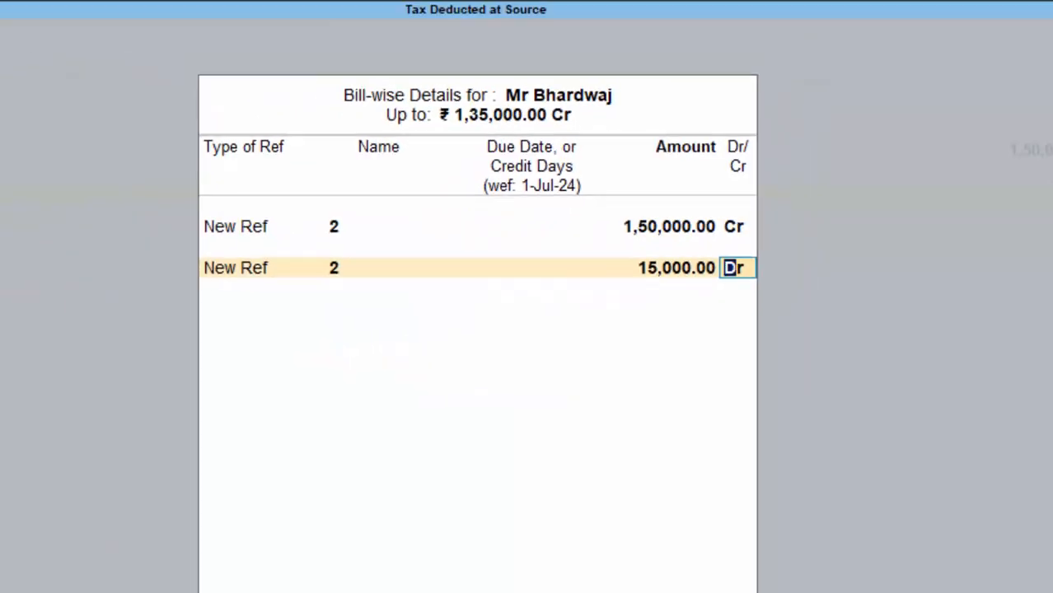
pyautogui.press('Return')
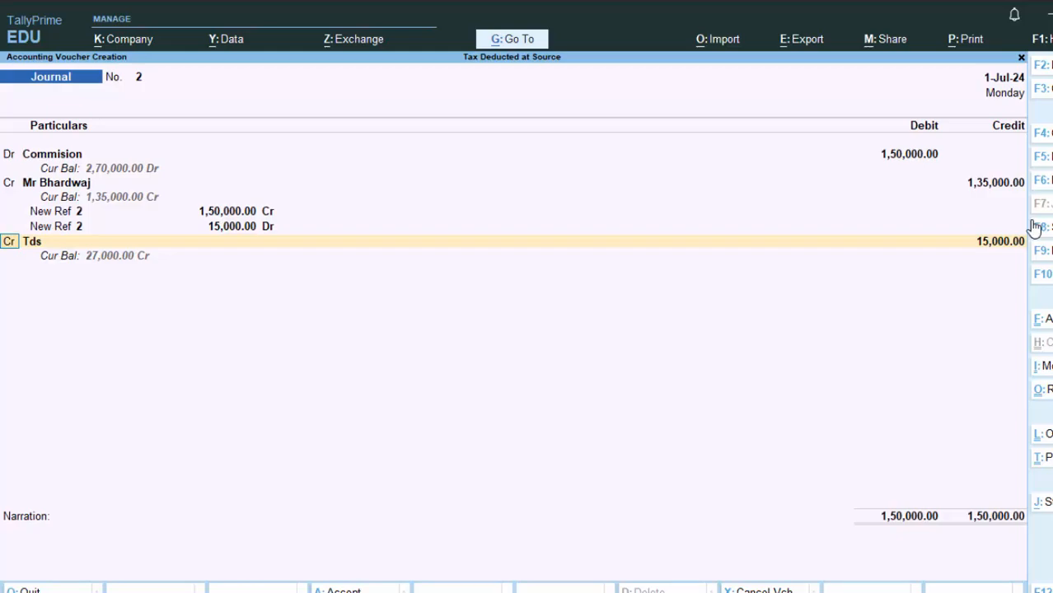
pyautogui.press('Return')
pyautogui.press('Return')
pyautogui.press('Return')
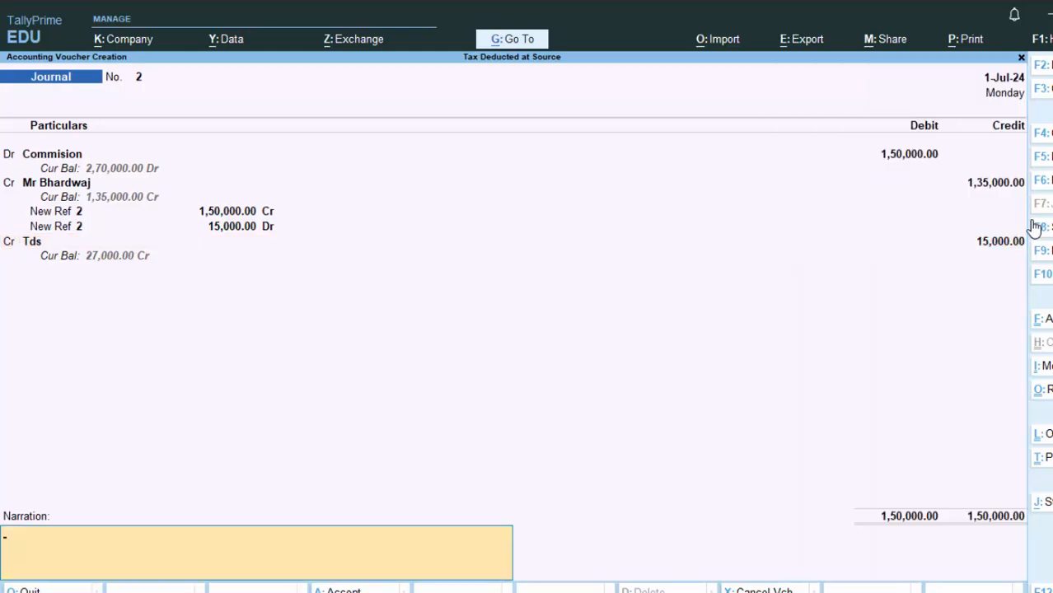
pyautogui.write('tds')
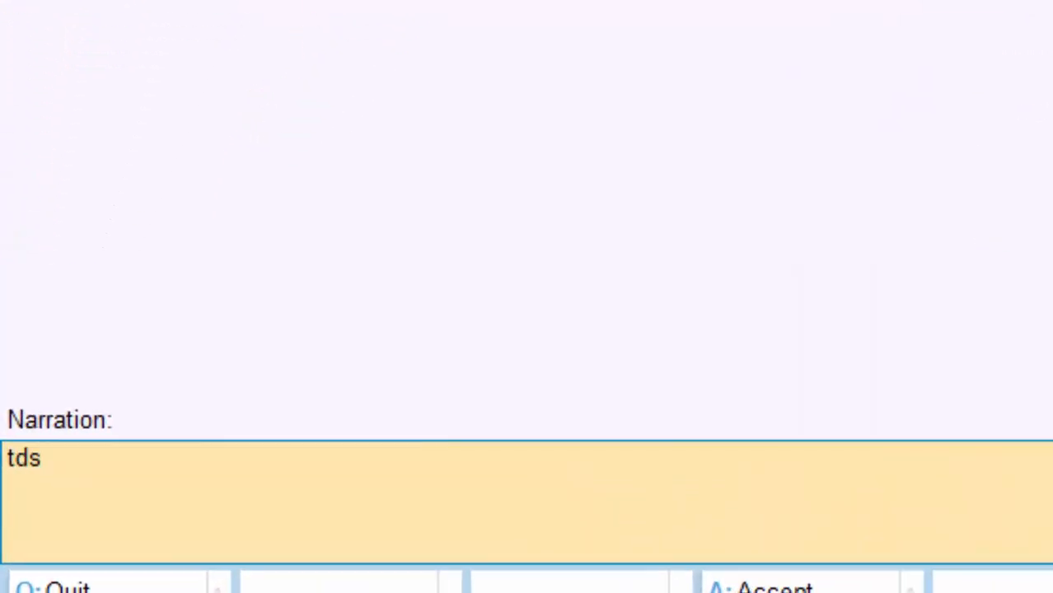
pyautogui.write(' deduc')
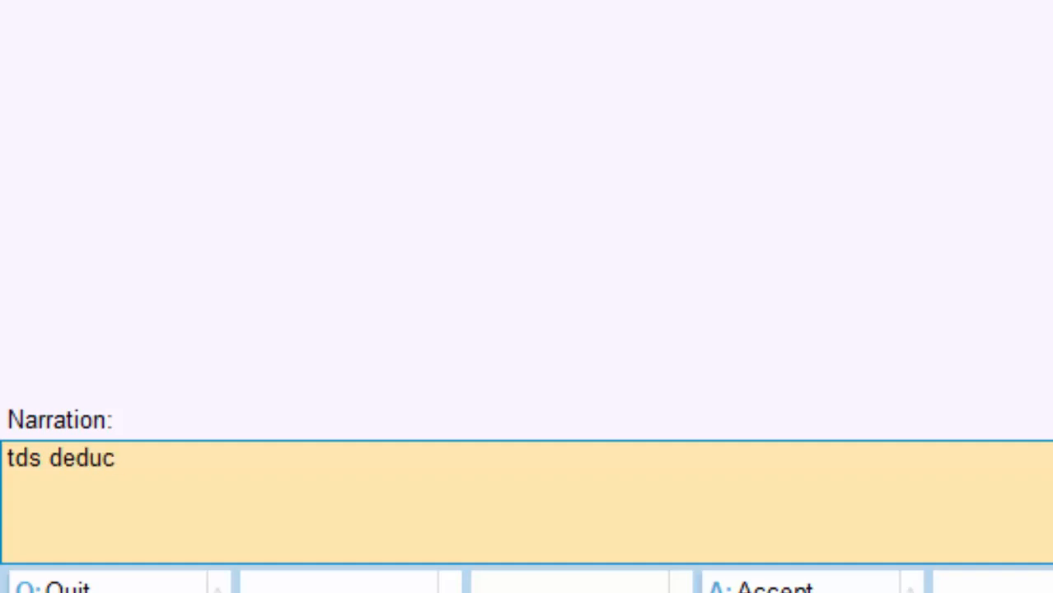
pyautogui.write('ted on')
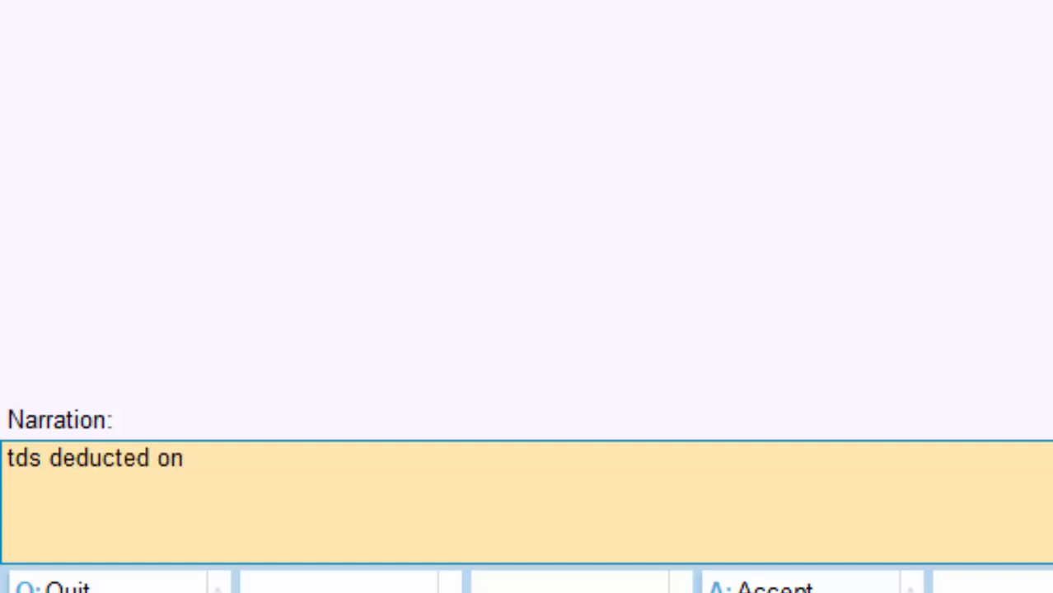
pyautogui.write(' commi')
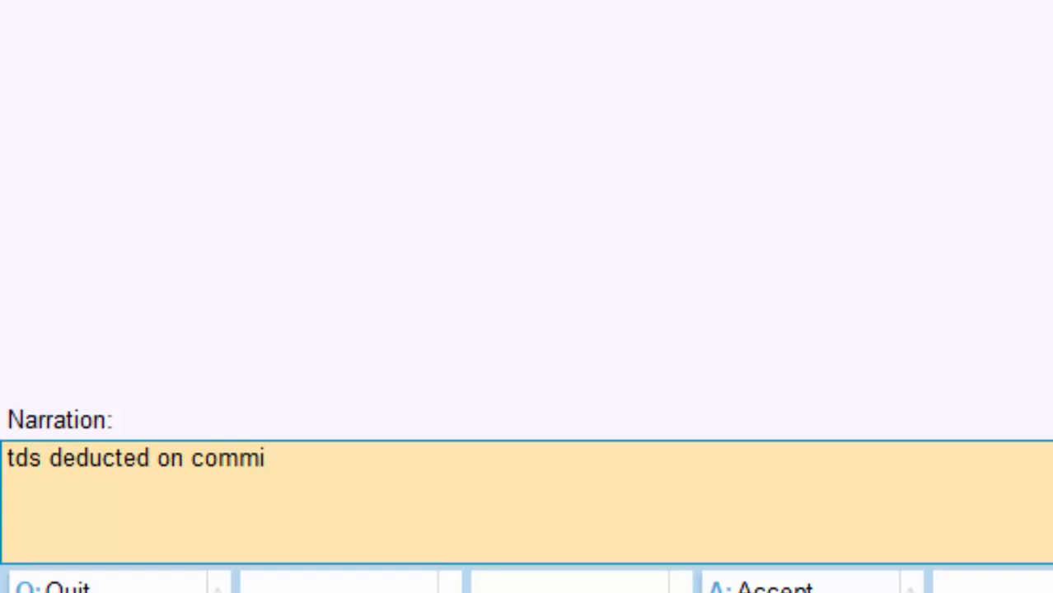
pyautogui.write('sion')
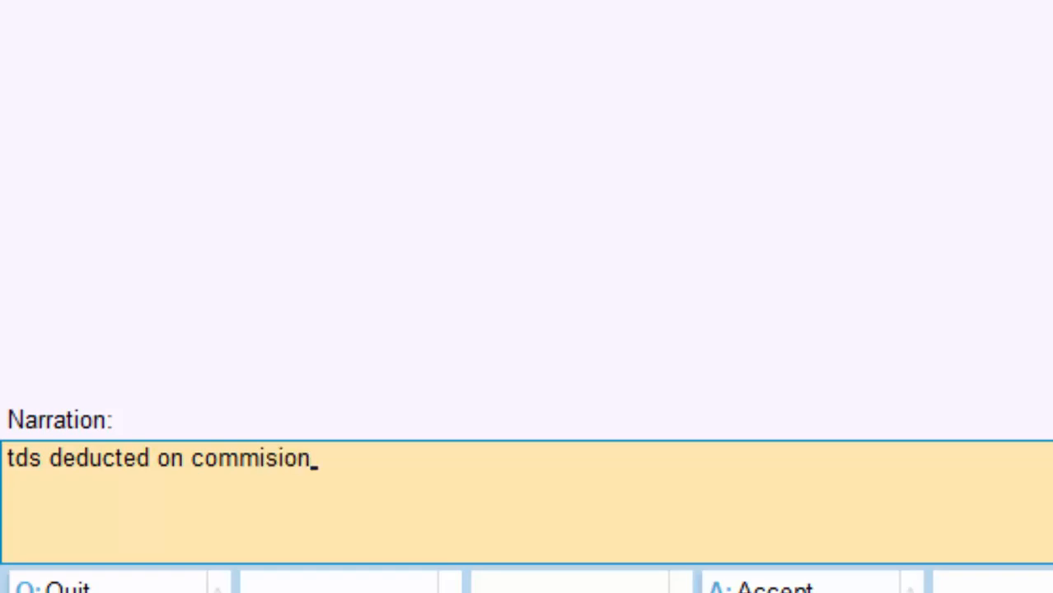
pyautogui.press('Return')
pyautogui.press('Return')
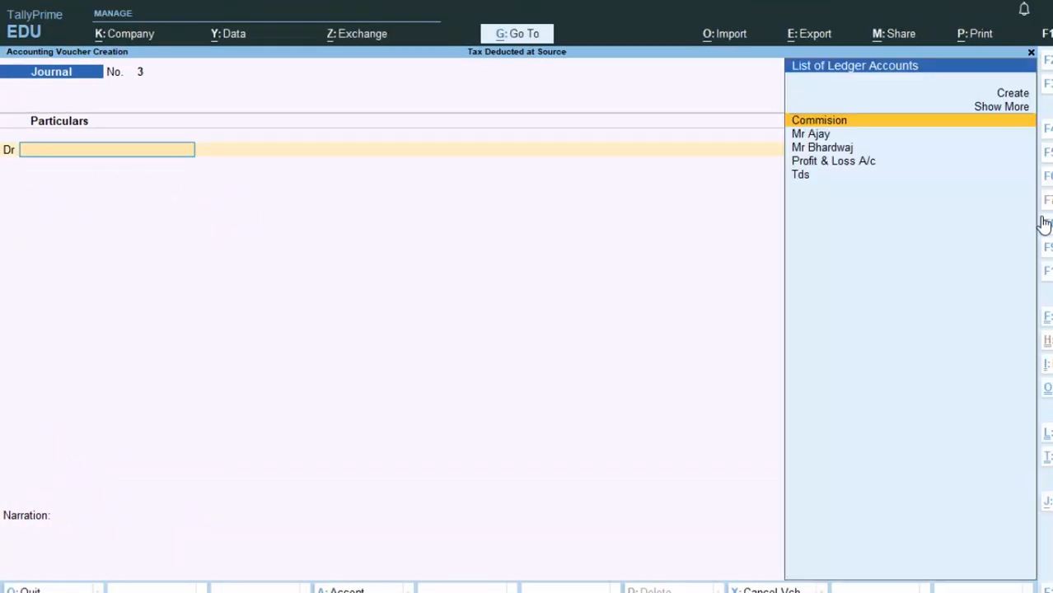